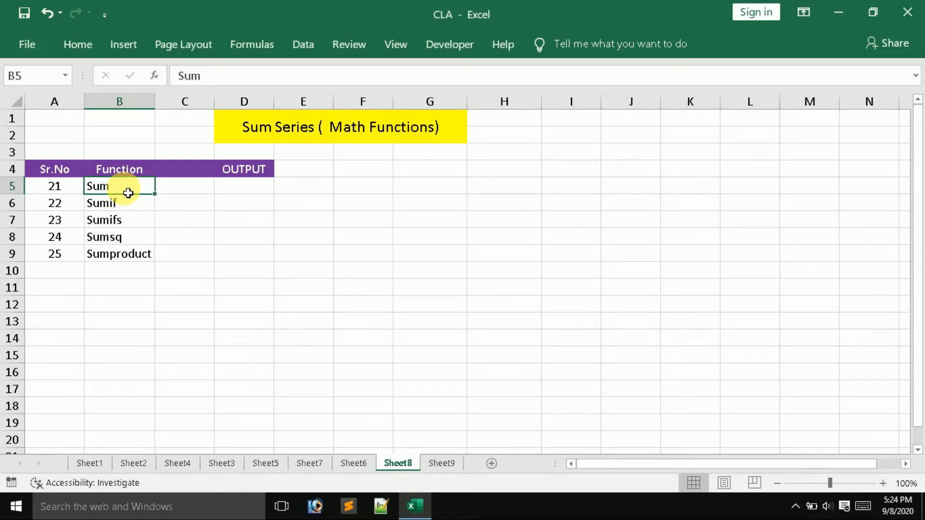
- Examine the list of sum functions in B5:B9 and the empty output cells beside it
key("Down")
key("Down")
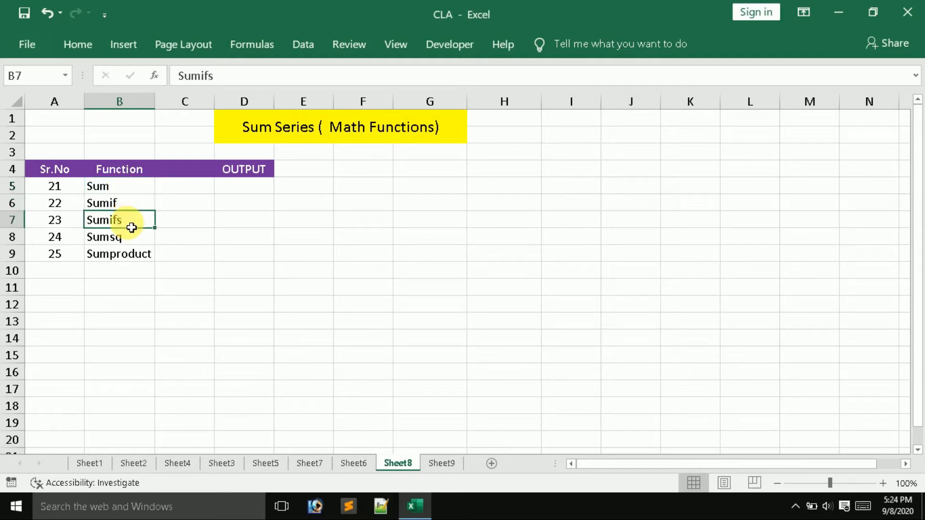
left_click(131, 253)
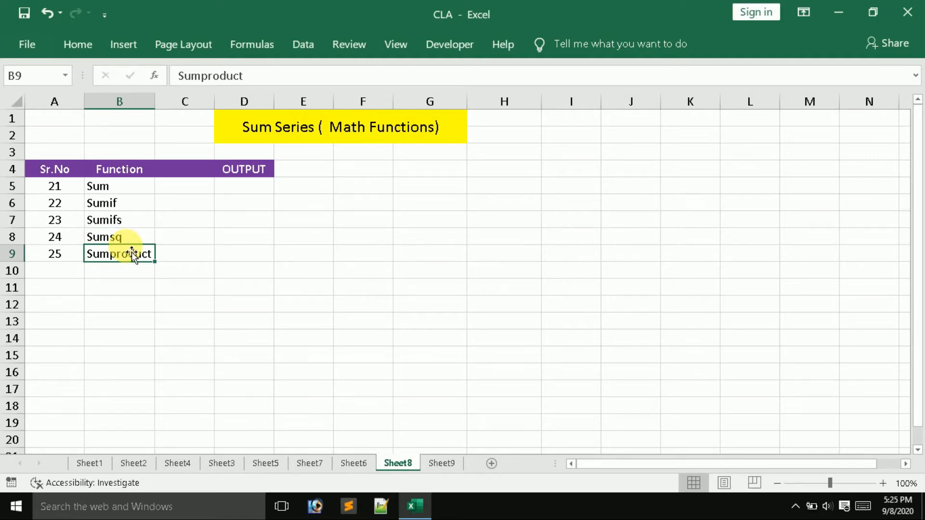
left_click(123, 192)
left_click_drag(122, 193, 145, 254)
left_click(199, 240)
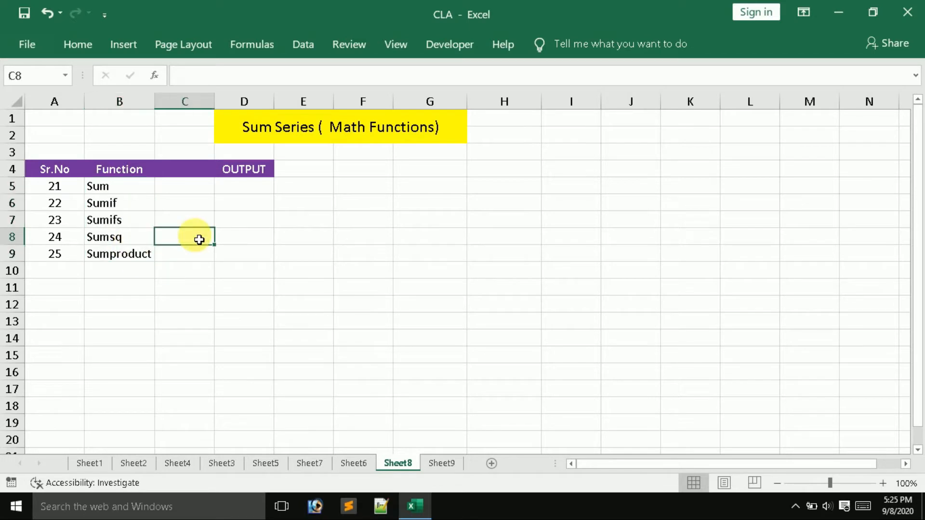
left_click(192, 190)
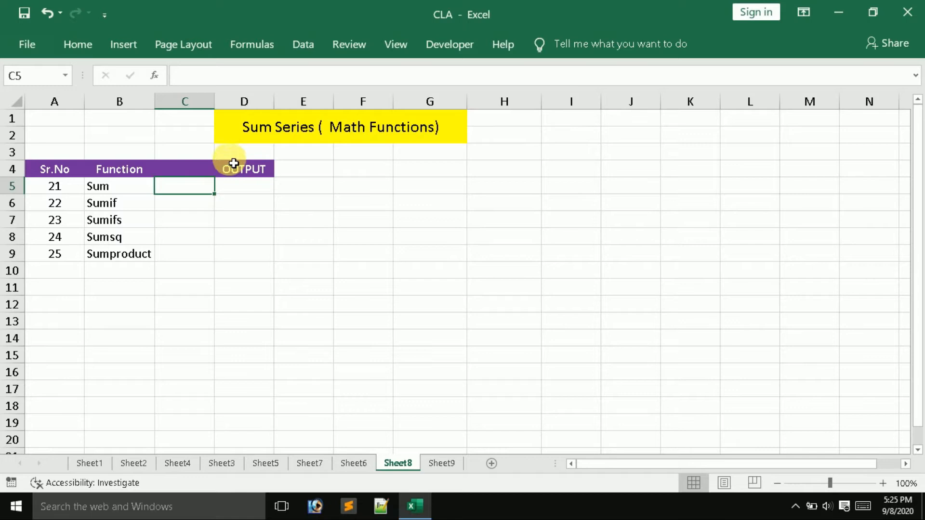
left_click(217, 106)
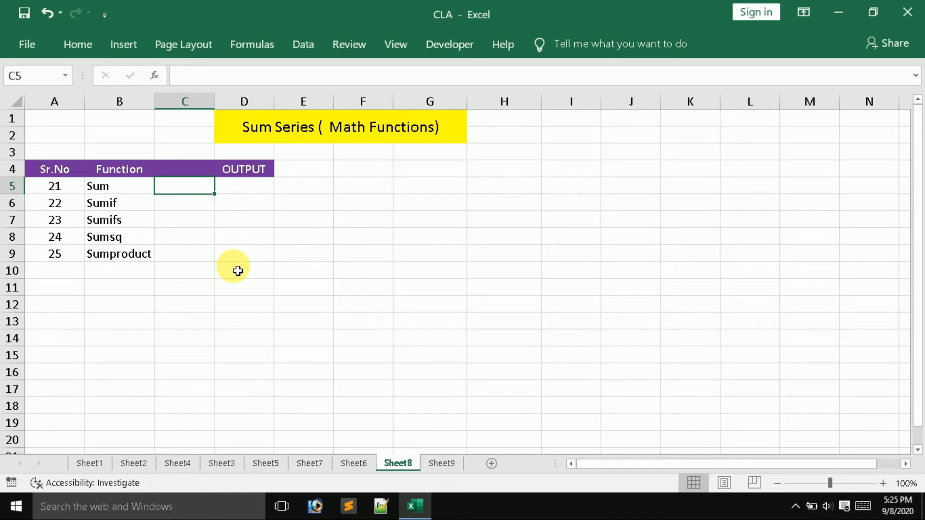
left_click(170, 219)
left_click(211, 189)
left_click(241, 190)
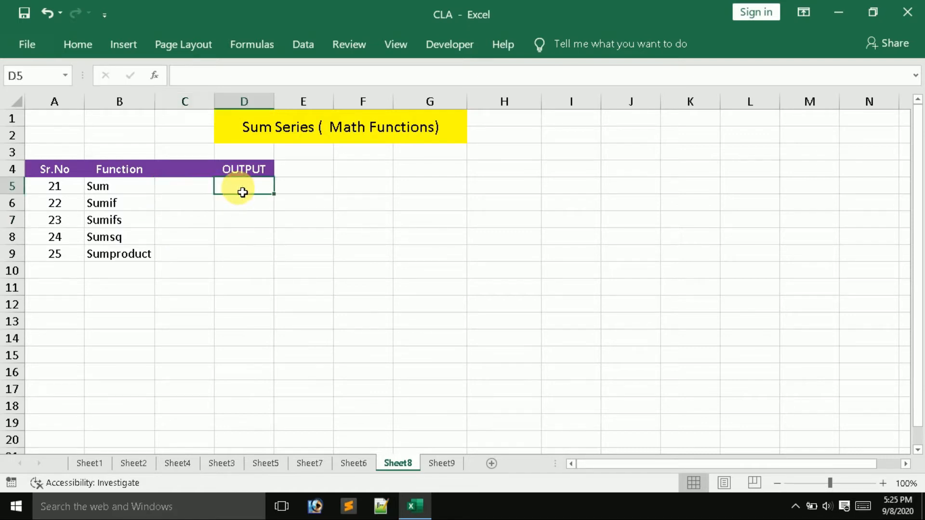
left_click(202, 192)
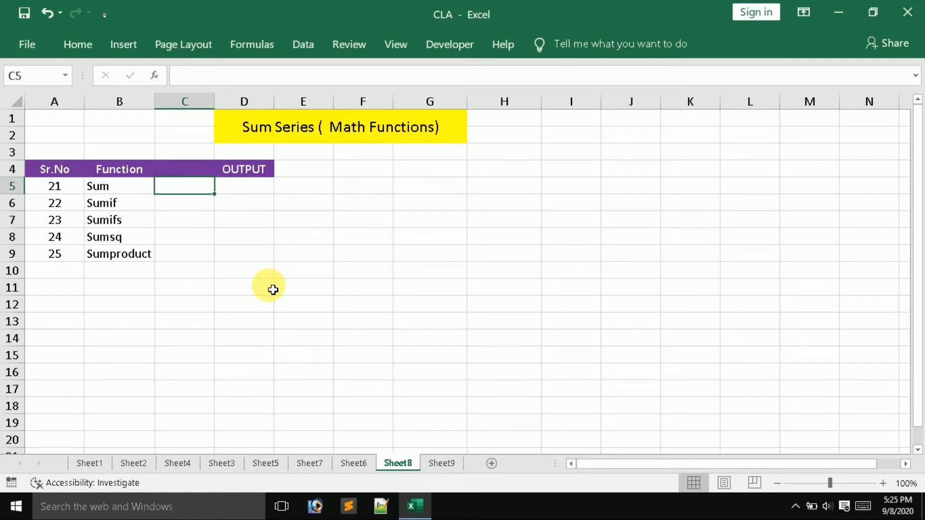
- Enter the sample number 66 in cell G5
left_click(453, 191)
type("66")
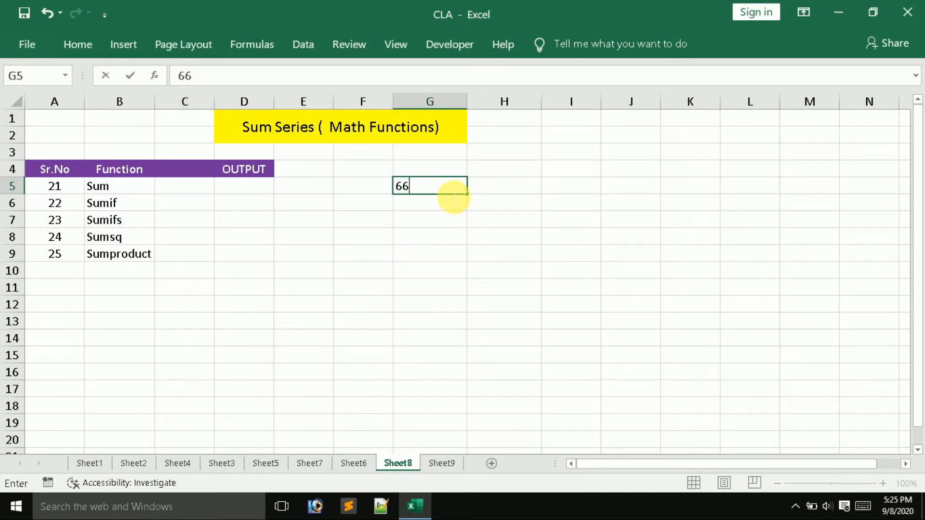
key("Tab")
type("99")
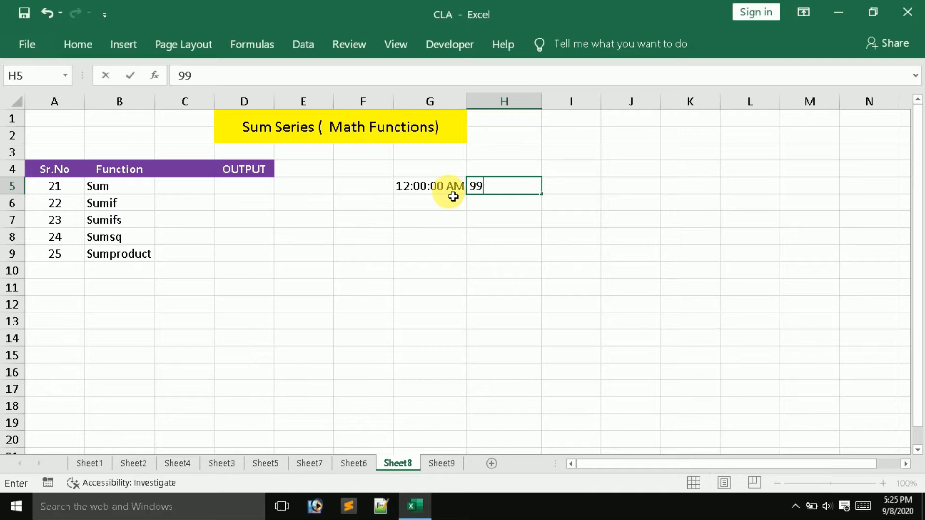
key("Escape")
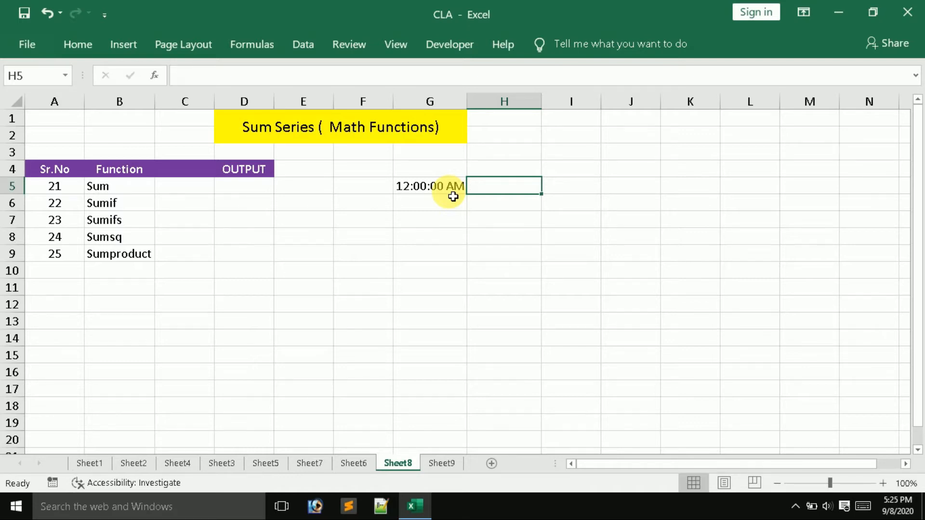
- Change the number format of the range G5:K11 to General
left_click(400, 237)
left_click_drag(417, 186, 719, 294)
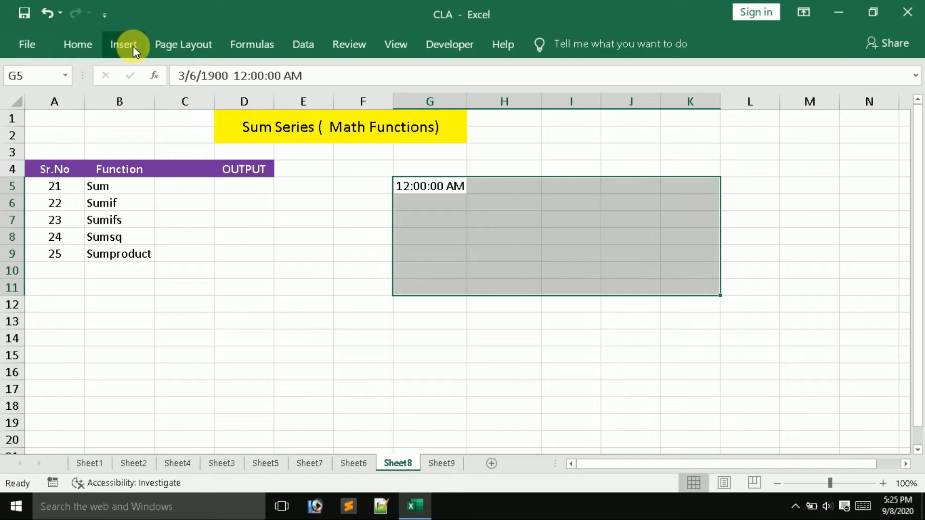
left_click(87, 44)
left_click(475, 80)
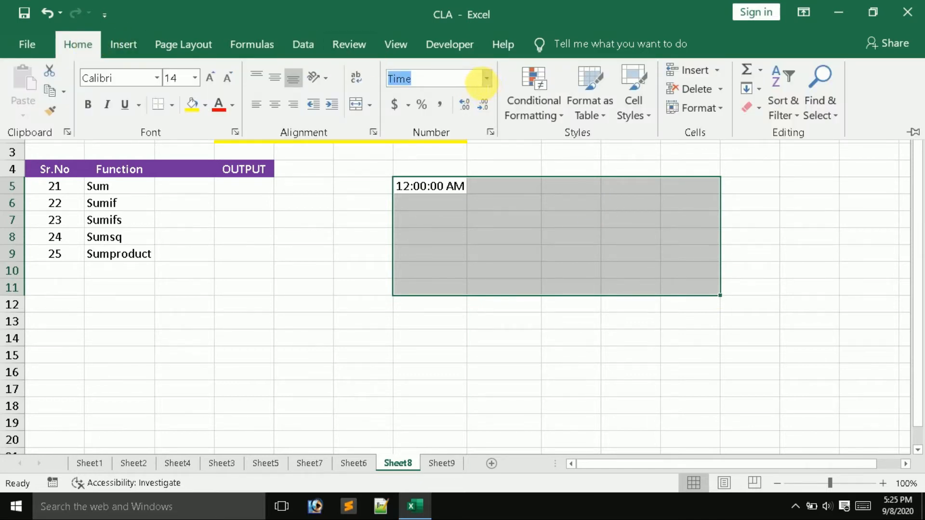
left_click(486, 81)
left_click(452, 104)
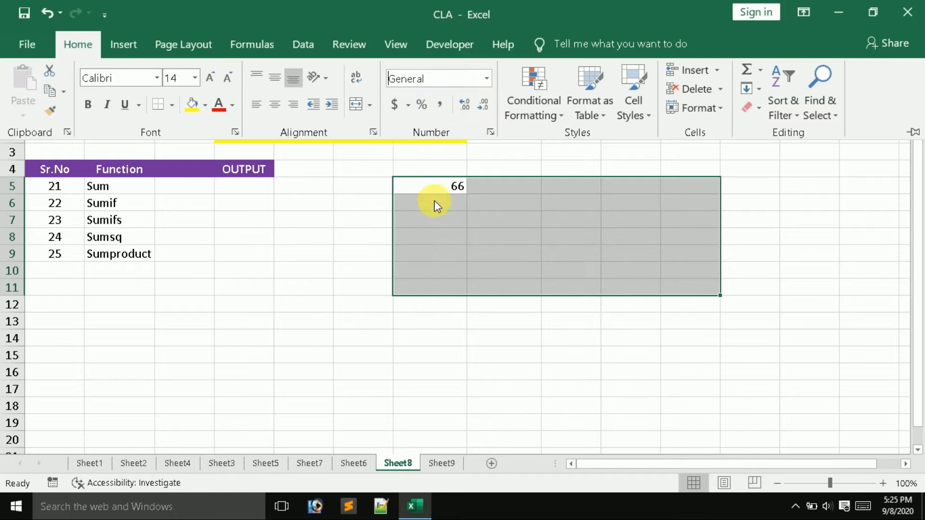
left_click(489, 183)
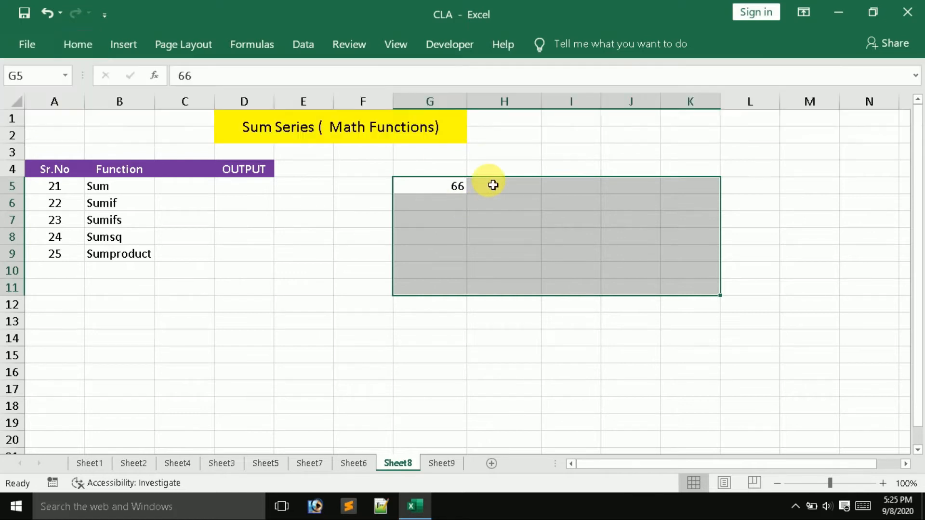
- Enter the sample numbers 78, 34 and 56 in cells H5, I5 and J5
left_click(492, 185)
type("66")
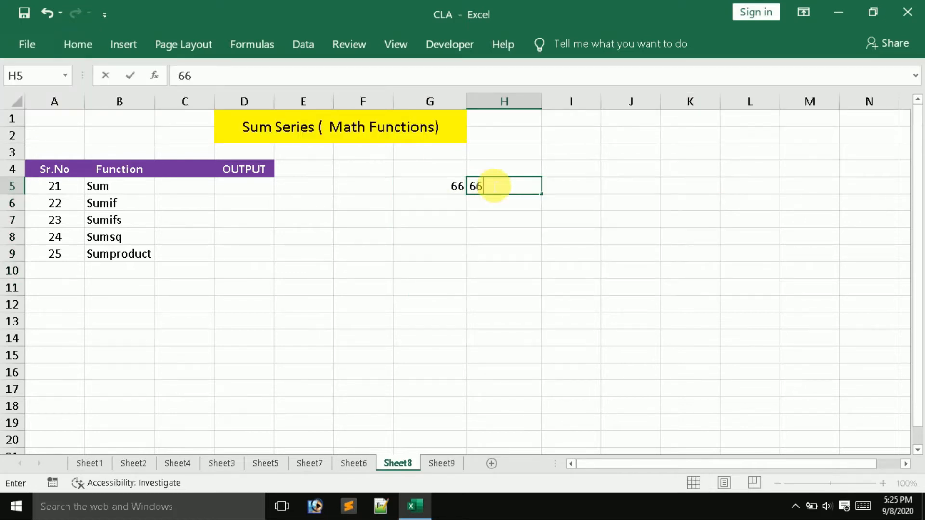
key("BackSpace")
key("BackSpace")
type("78")
key("Tab")
type("34")
key("Tab")
type("56")
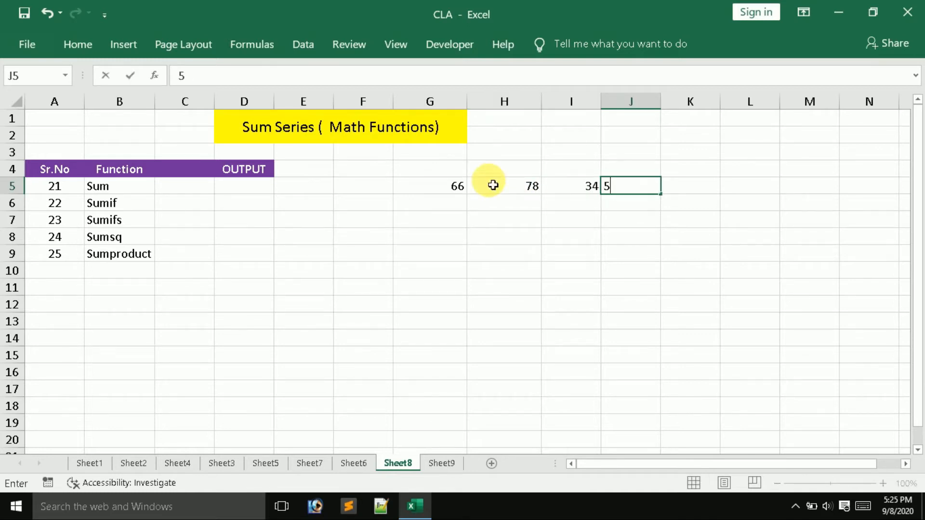
left_click(501, 210)
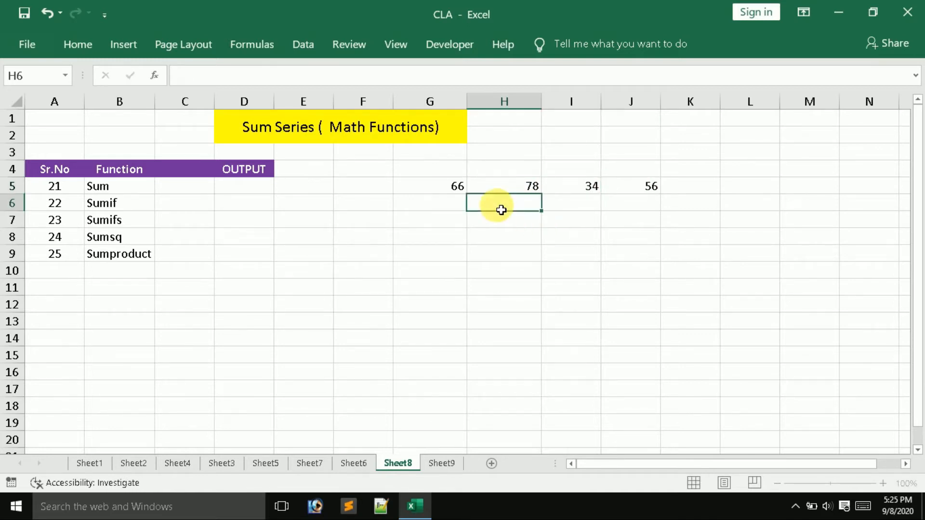
left_click(448, 187)
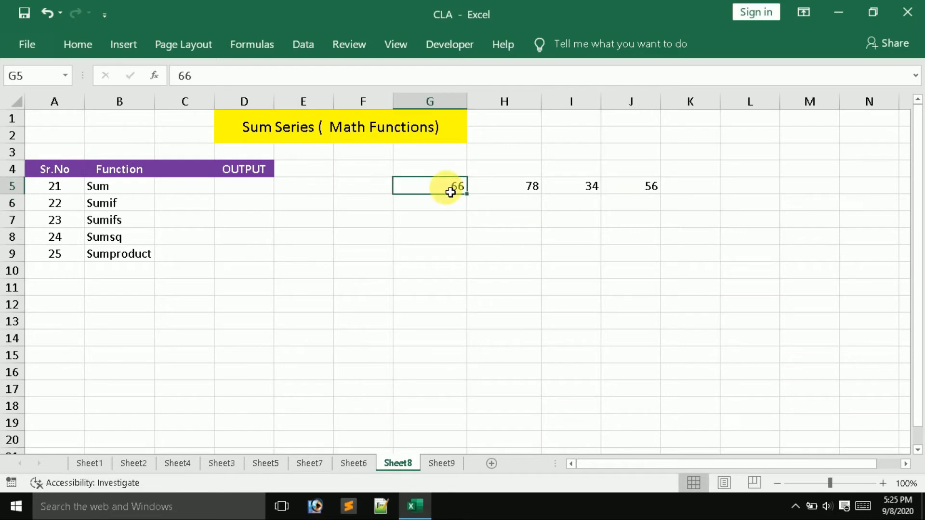
left_click(254, 198)
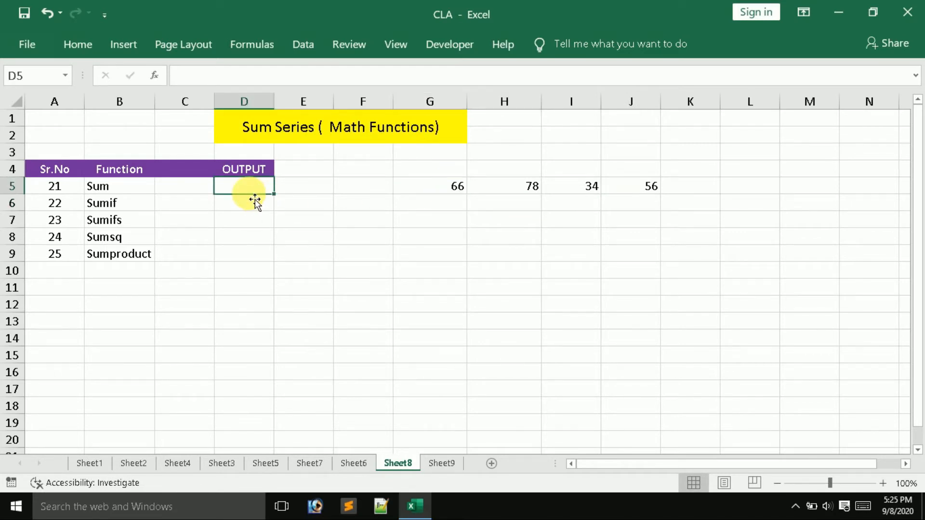
type("=sum")
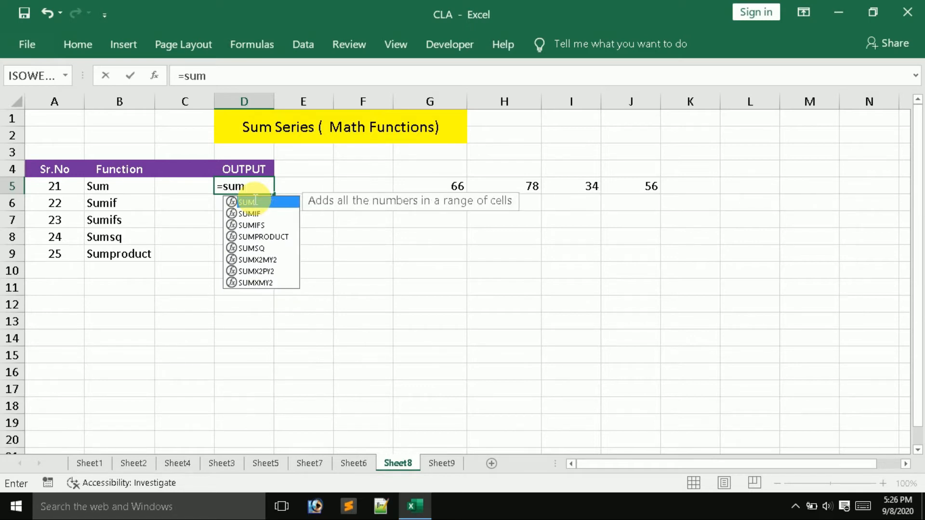
double_click(255, 201)
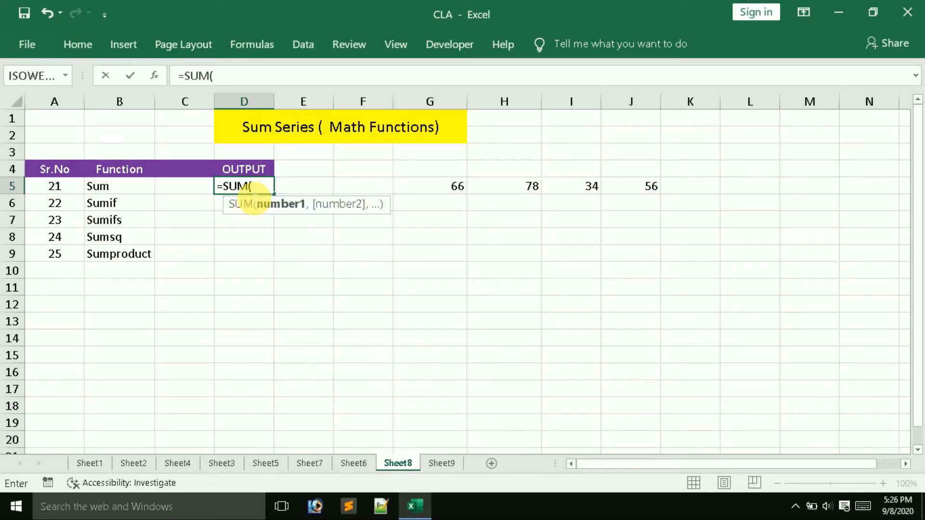
left_click_drag(449, 192, 645, 192)
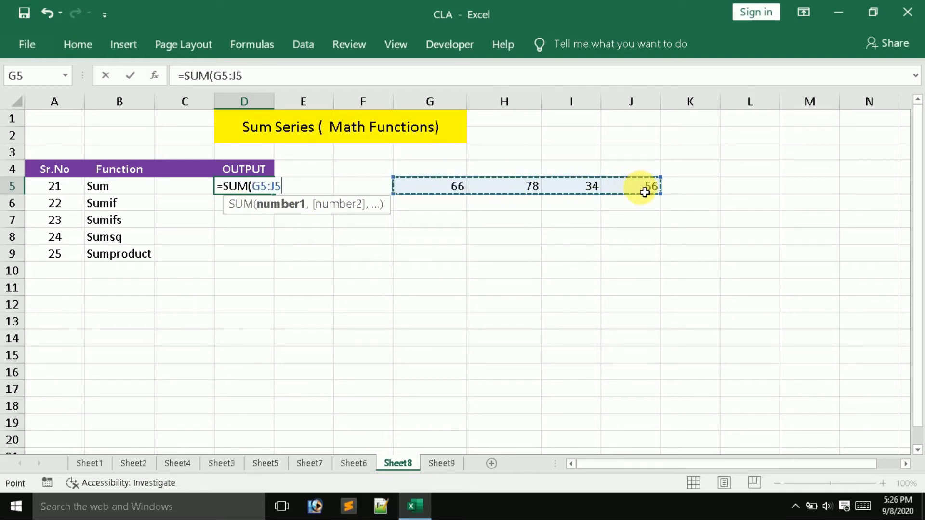
type(")")
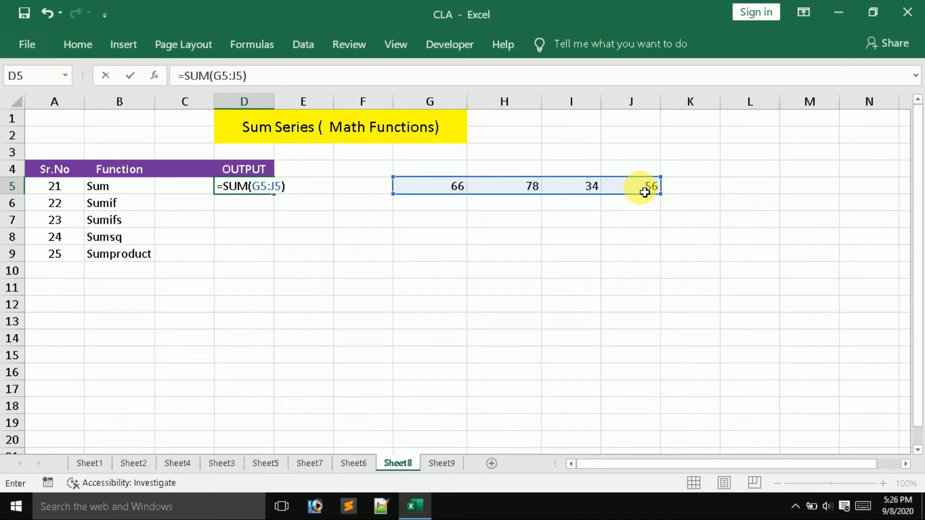
key("BackSpace")
key("BackSpace")
key("BackSpace")
key("BackSpace")
key("BackSpace")
key("BackSpace")
key("BackSpace")
key("BackSpace")
key("BackSpace")
key("BackSpace")
key("BackSpace")
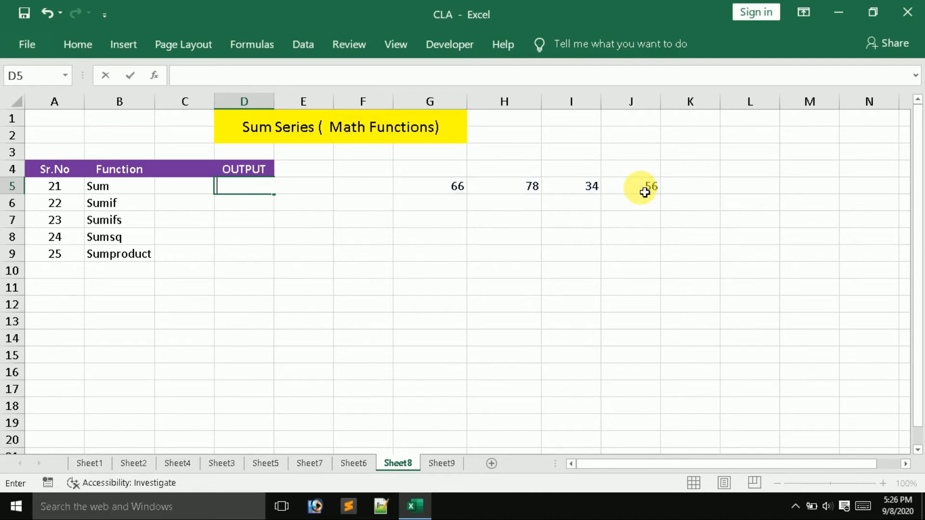
- Add up the four sample numbers in the Sum row's output cell D5 with the formula =SUM(G5:J5)
type("=sum(")
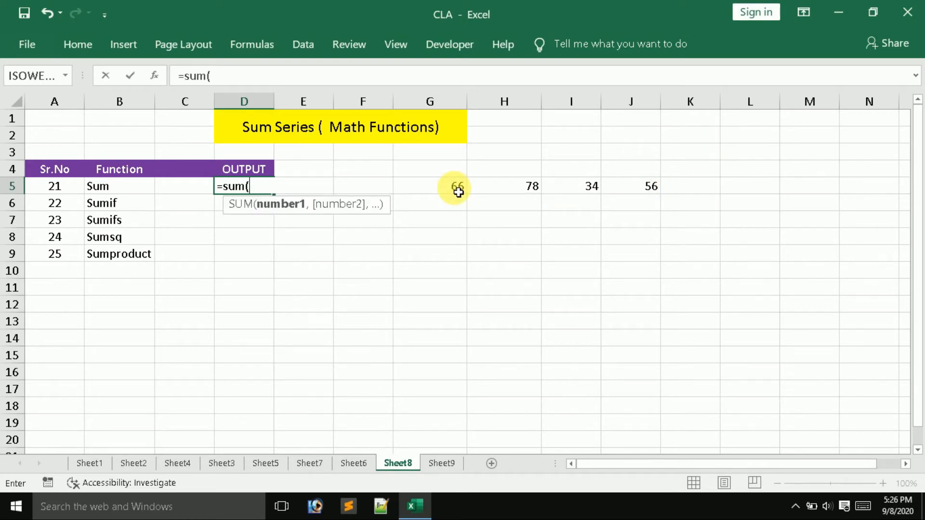
left_click_drag(458, 192, 626, 188)
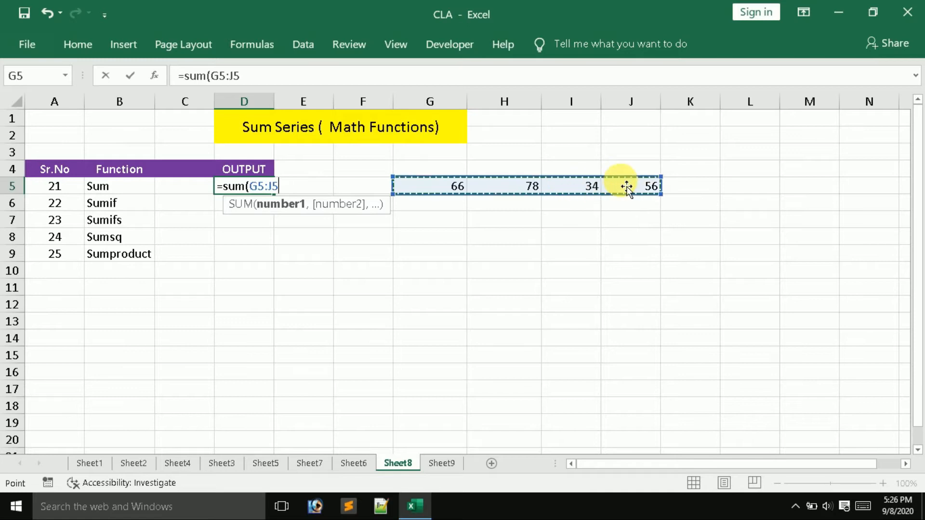
type(")")
key("Return")
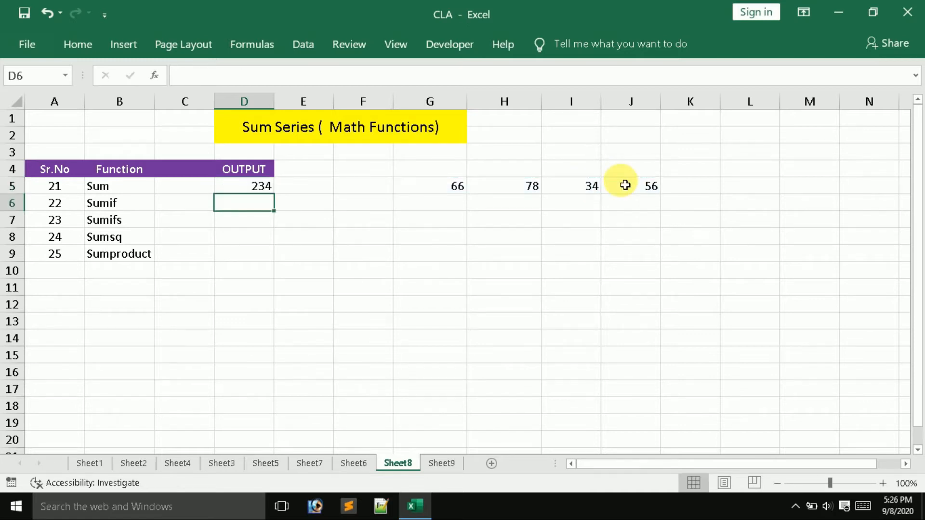
- Change the sample numbers in cells H5 and G5 to 89 each
left_click(533, 193)
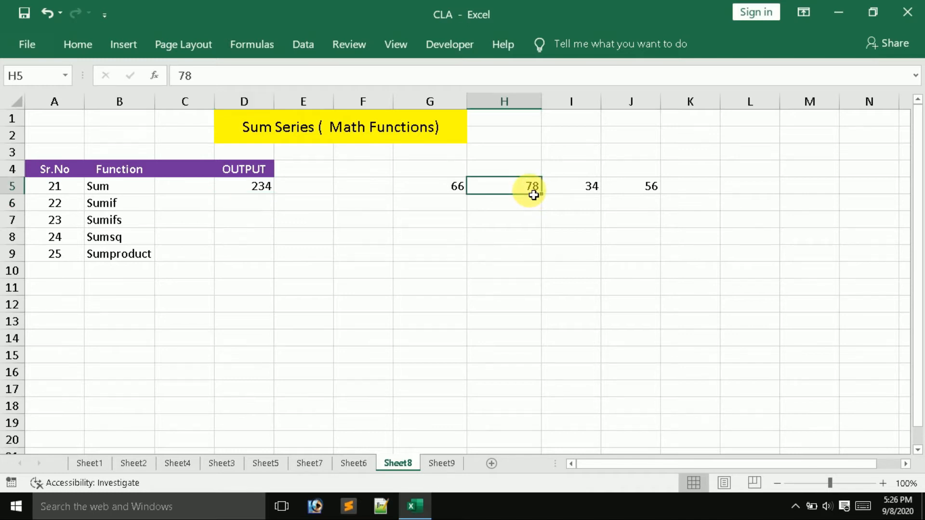
type("89")
key("Return")
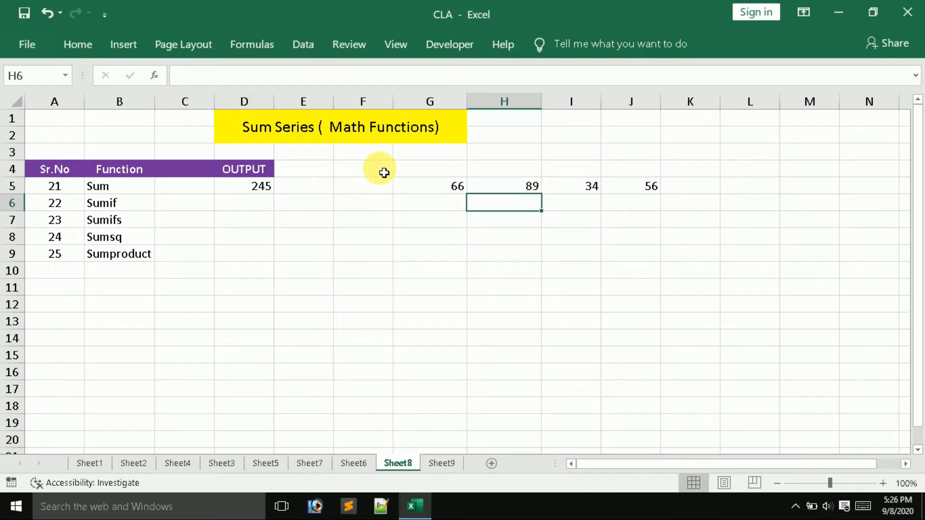
left_click(453, 186)
double_click(451, 187)
type("89")
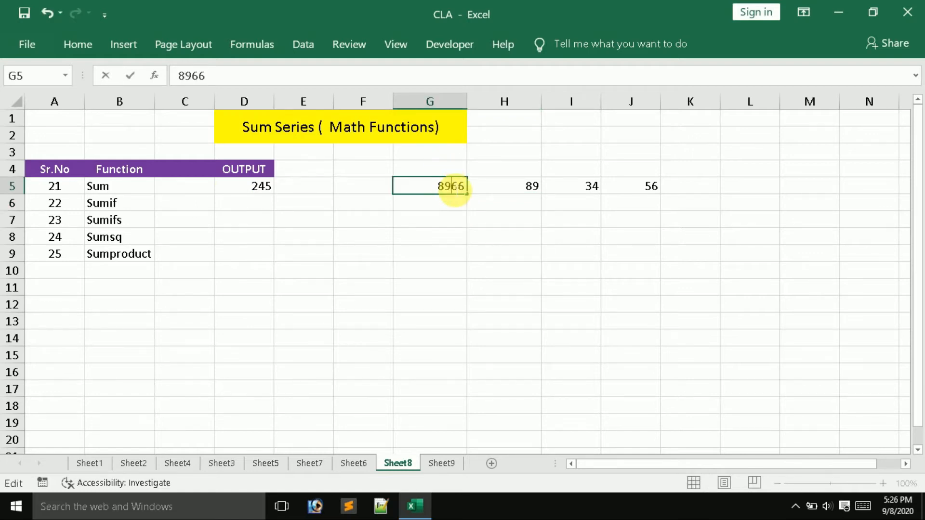
key("Return")
left_click(454, 189)
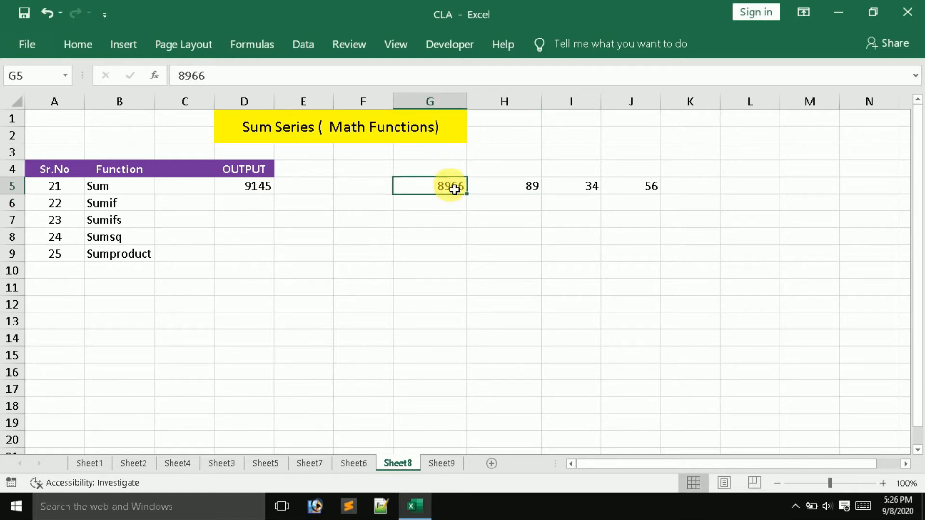
double_click(454, 189)
type("89")
key("Return")
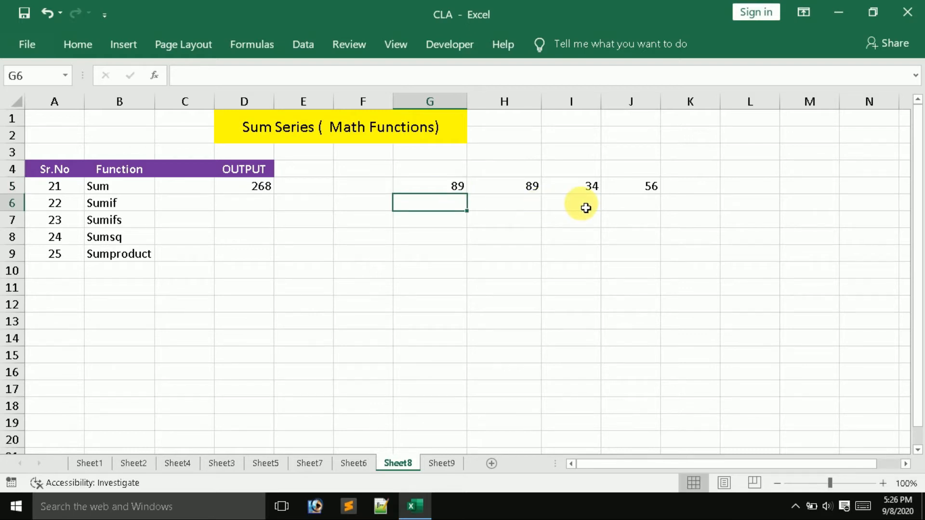
left_click(246, 211)
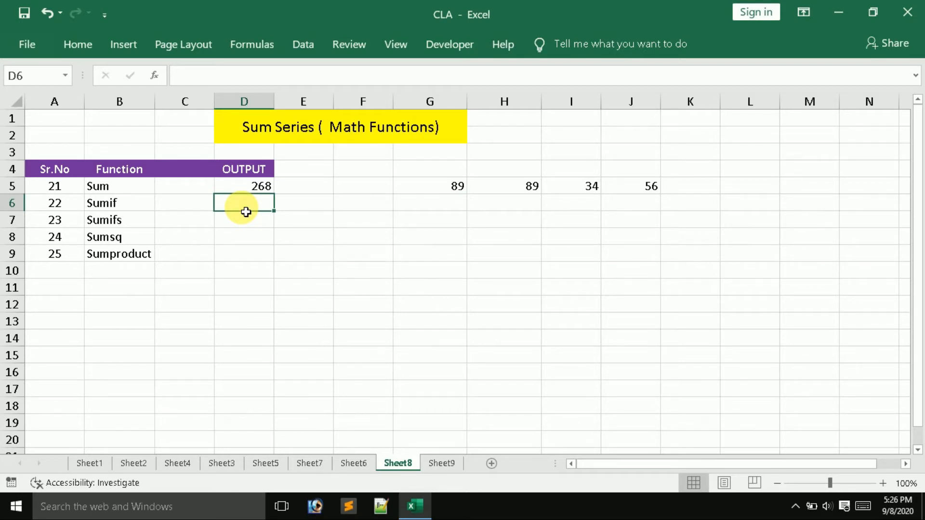
left_click(256, 221)
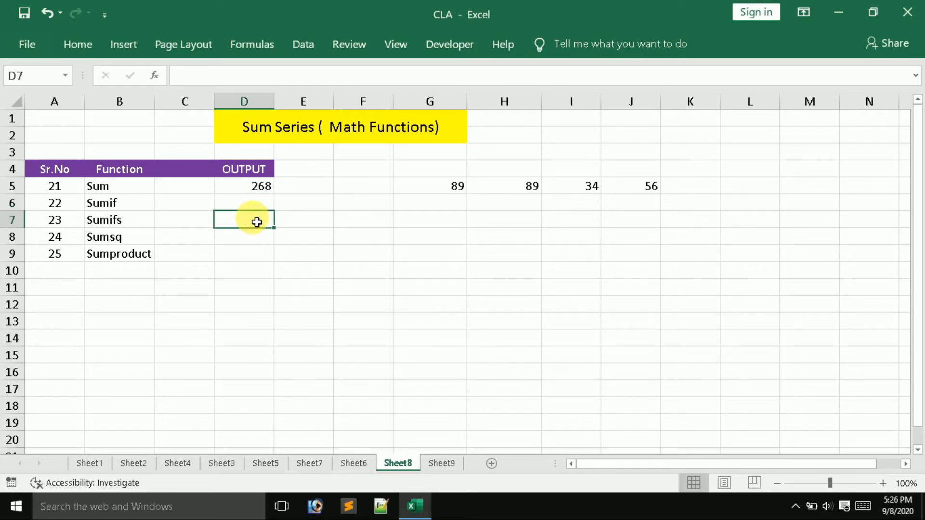
left_click(249, 206)
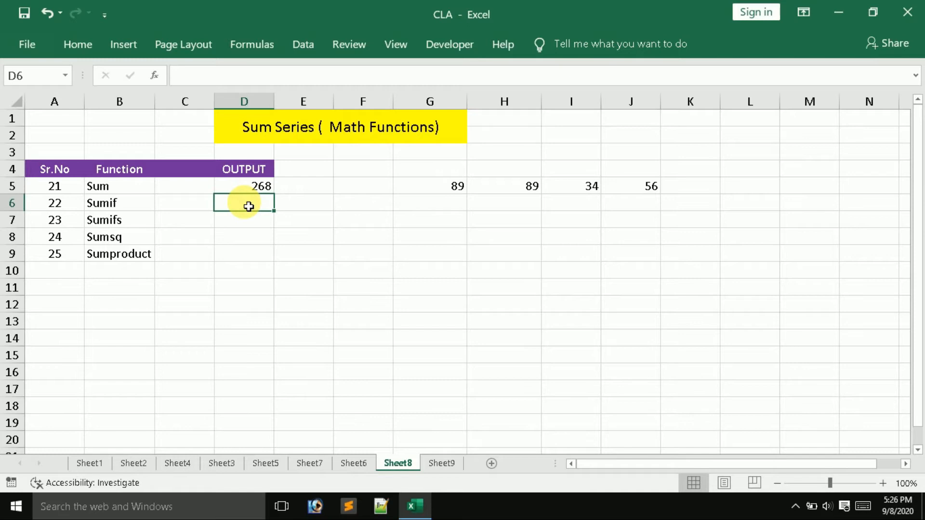
- Enter the formula =SUMIF(G5:J5,"88",G5:J5) in the Sumif row's output cell D6
type("=su")
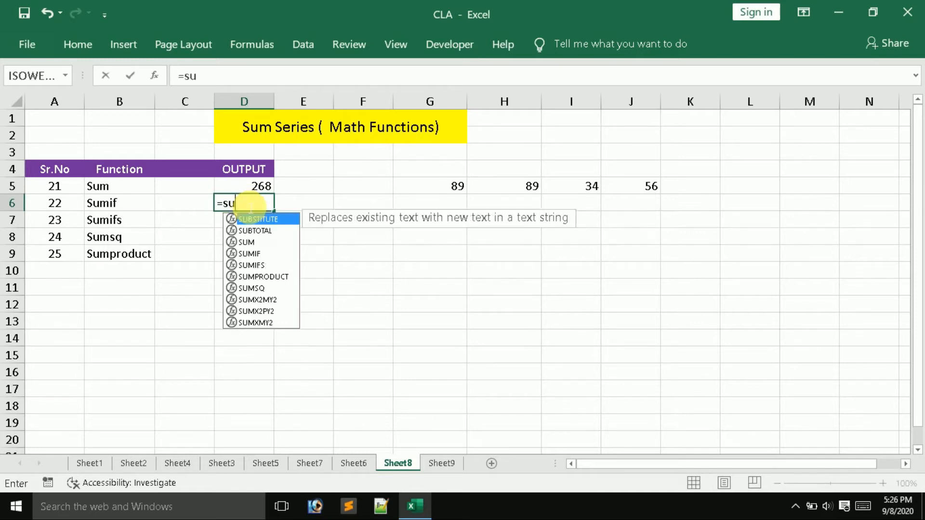
type("mif")
key("Tab")
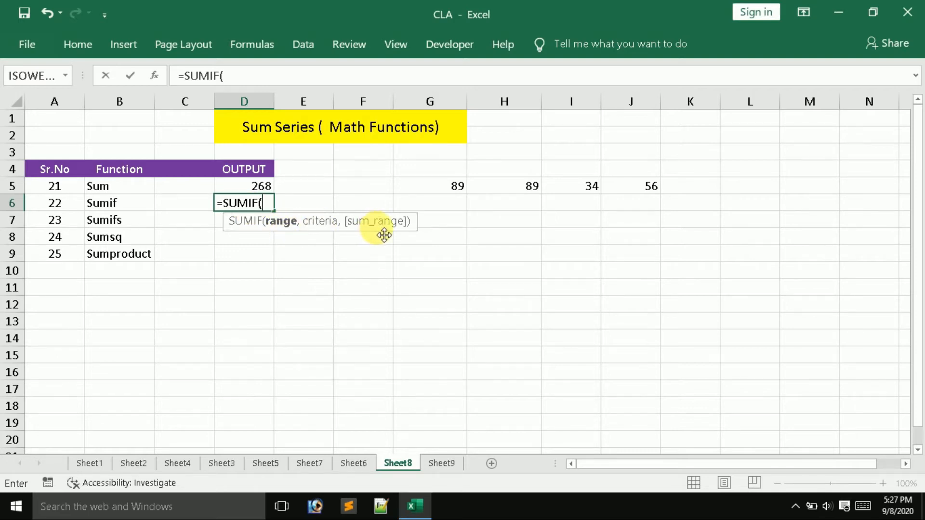
left_click_drag(419, 194, 623, 193)
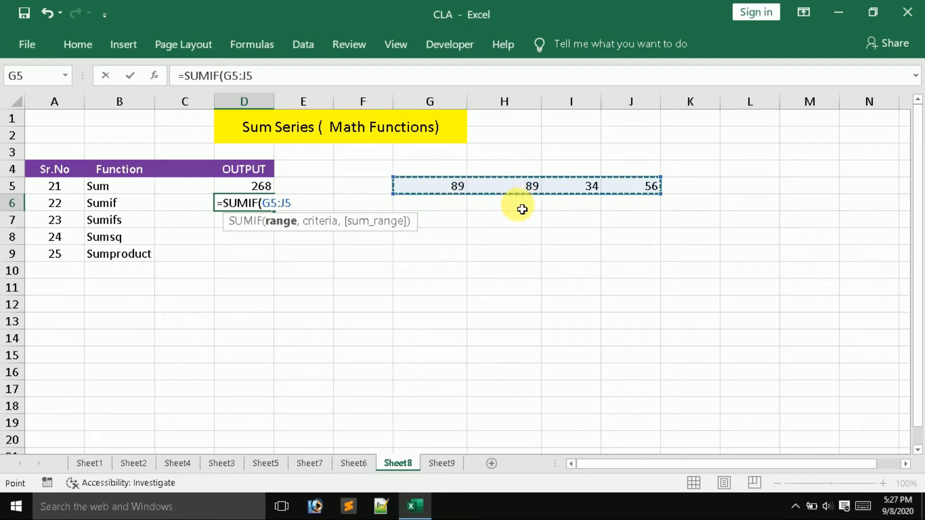
type(",")
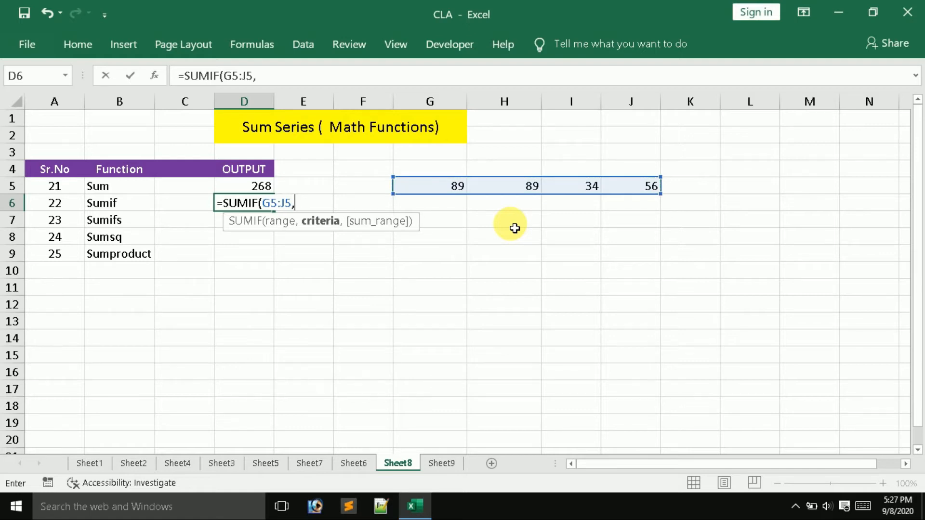
type("\"888")
key("BackSpace")
type("\",")
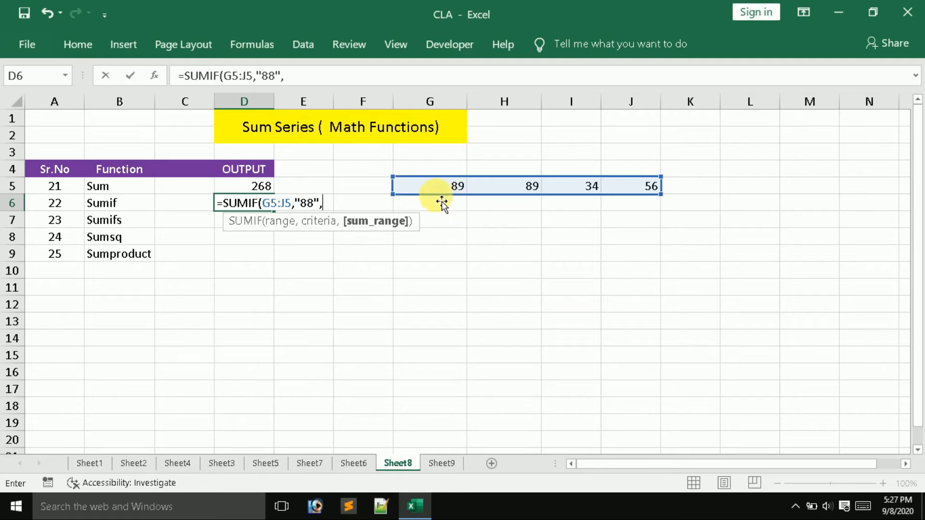
left_click_drag(423, 189, 636, 195)
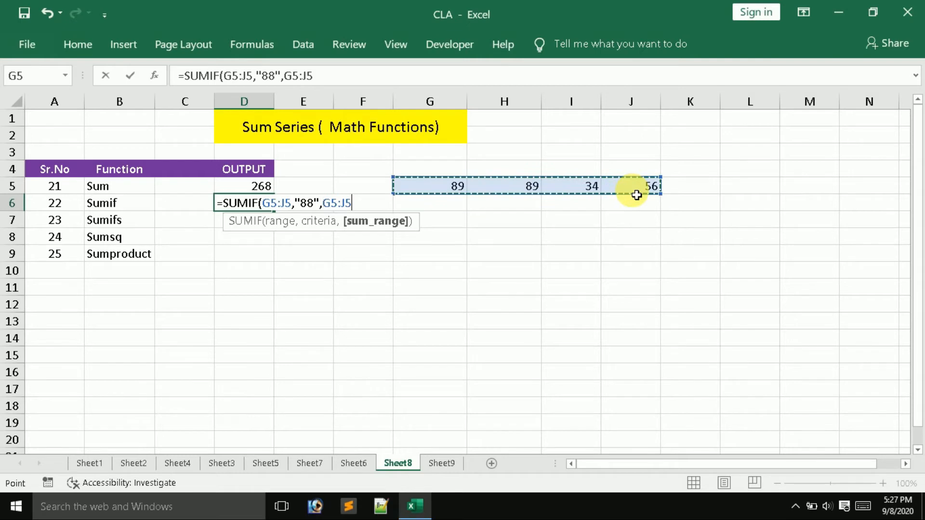
type(")")
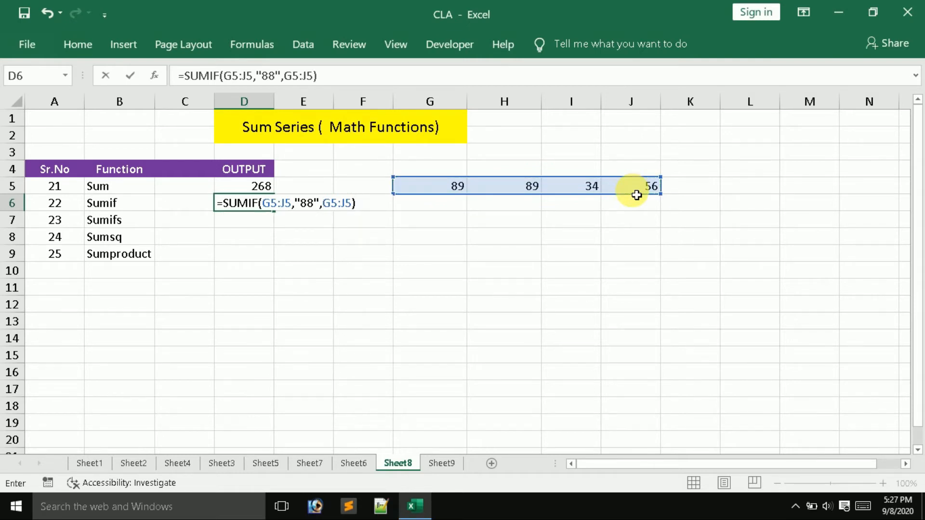
key("Return")
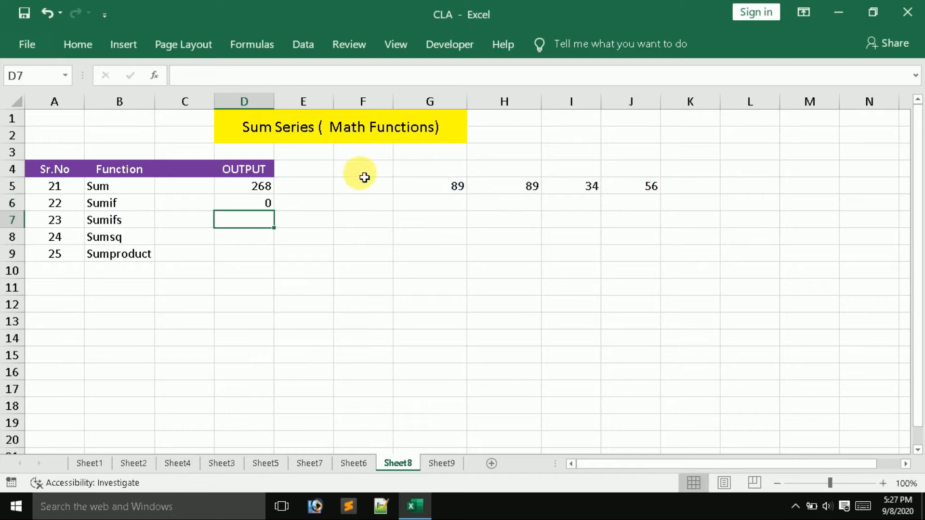
- Change the SUMIF criterion in cell D6 to "89" and review the formula against the matching sample cells
left_click(267, 210)
double_click(266, 210)
left_click(314, 203)
key("BackSpace")
type("9\",G5:J5)")
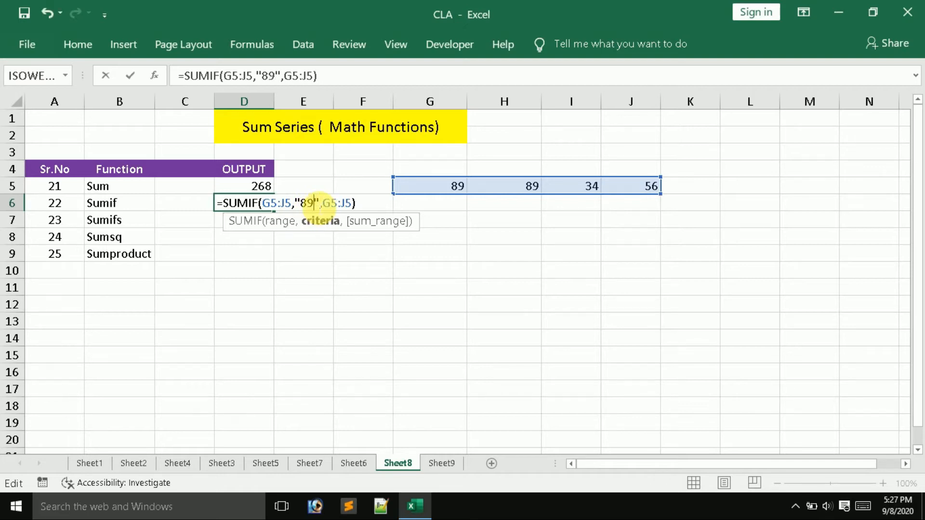
key("Return")
left_click(452, 193)
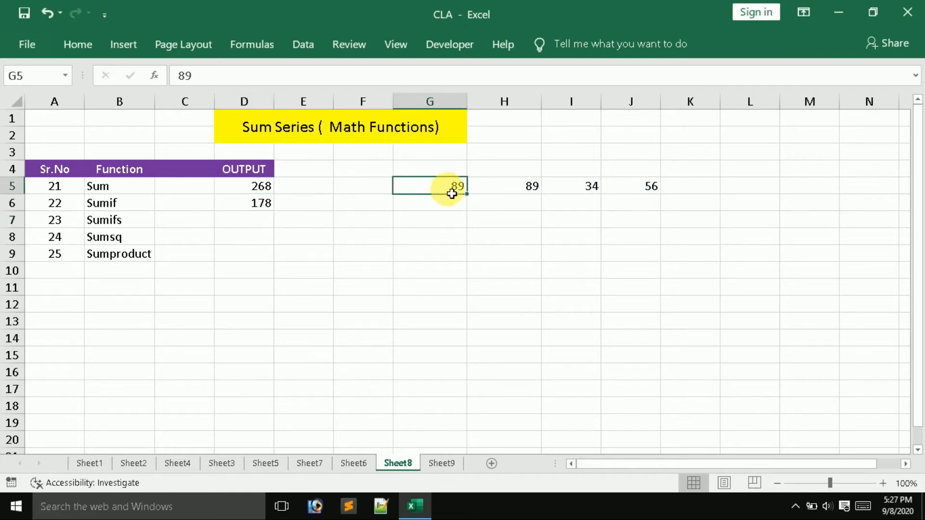
left_click(499, 189)
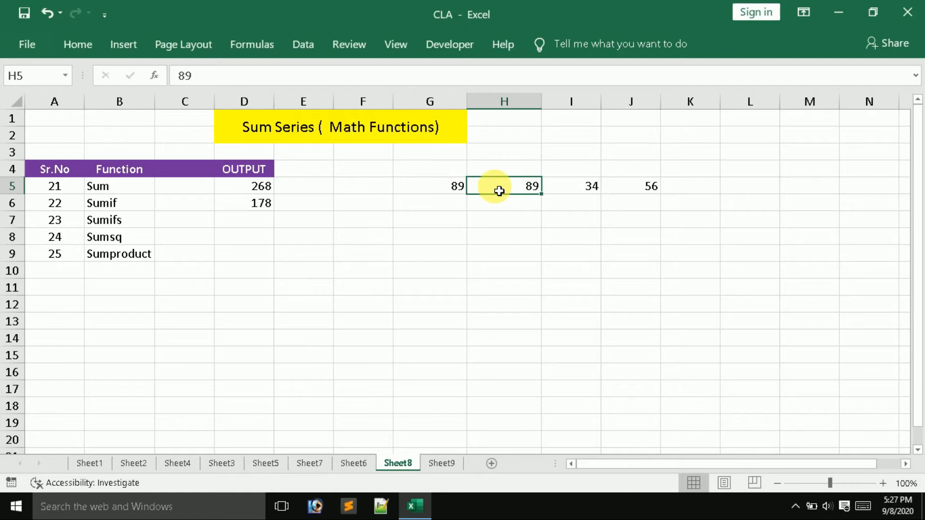
left_click(251, 207)
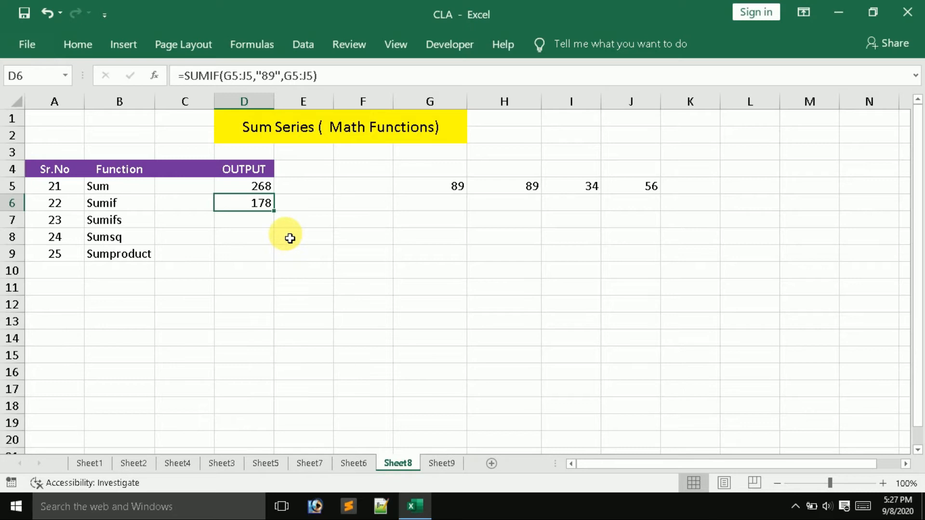
double_click(250, 202)
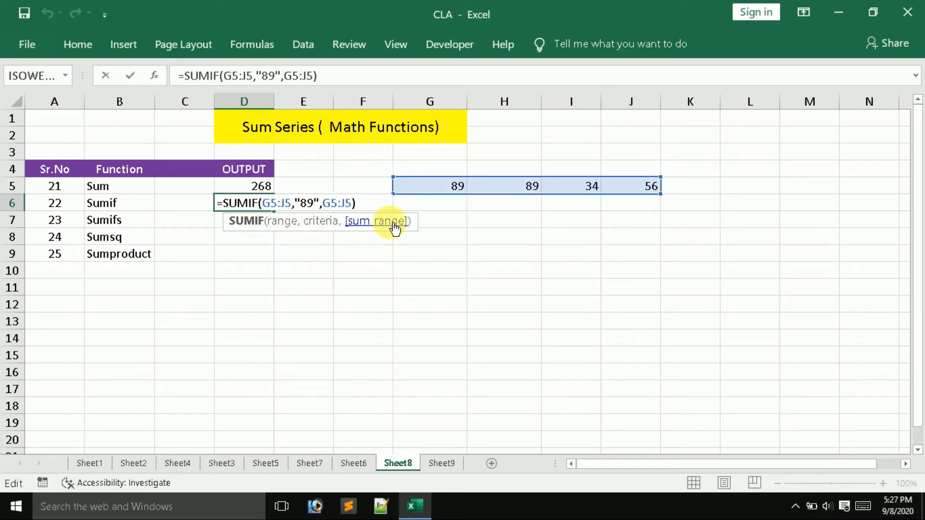
key("Return")
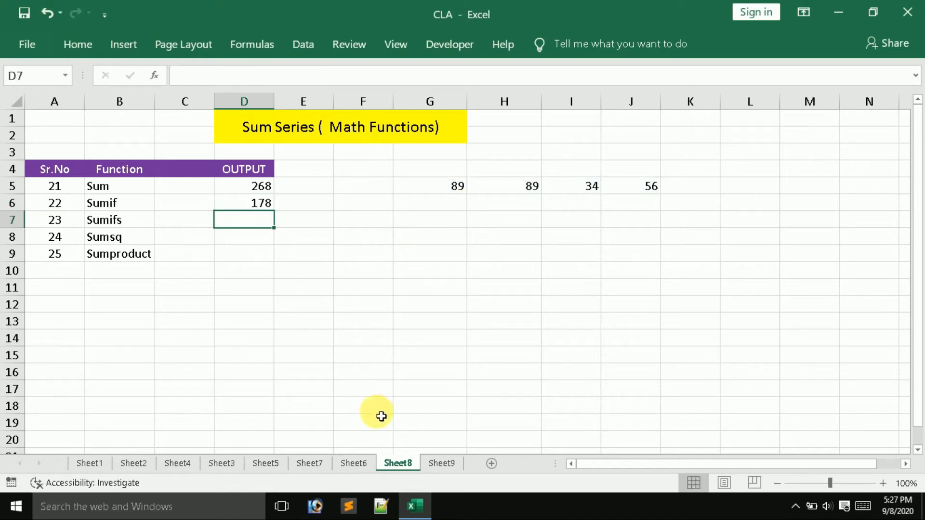
- Open Sheet9, enlarge it to 120% and examine the repeated names in the Salesmen column of the fruit sales table
left_click(447, 464)
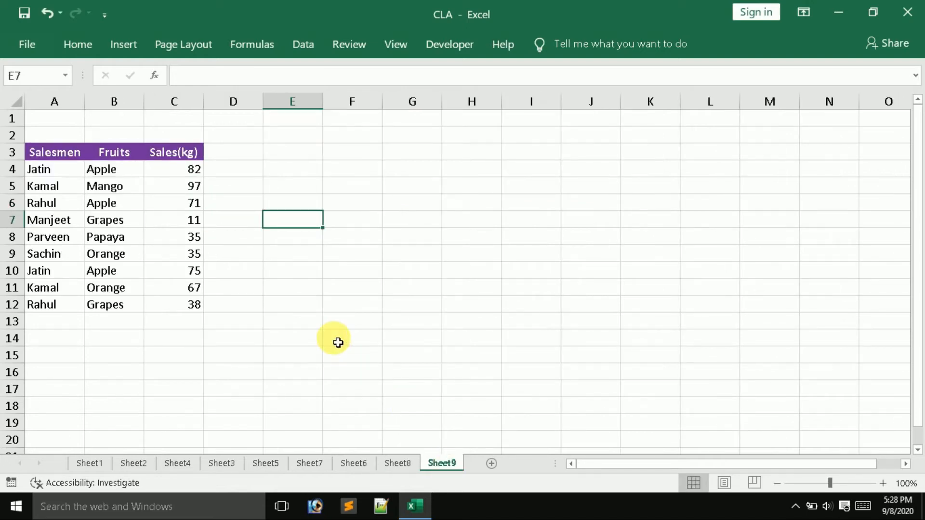
left_click(881, 483)
left_click(882, 483)
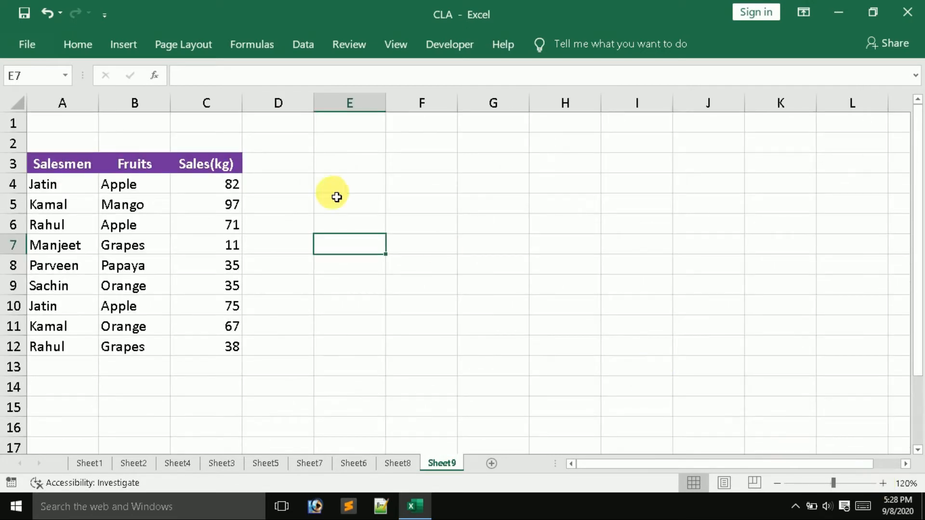
left_click(349, 186)
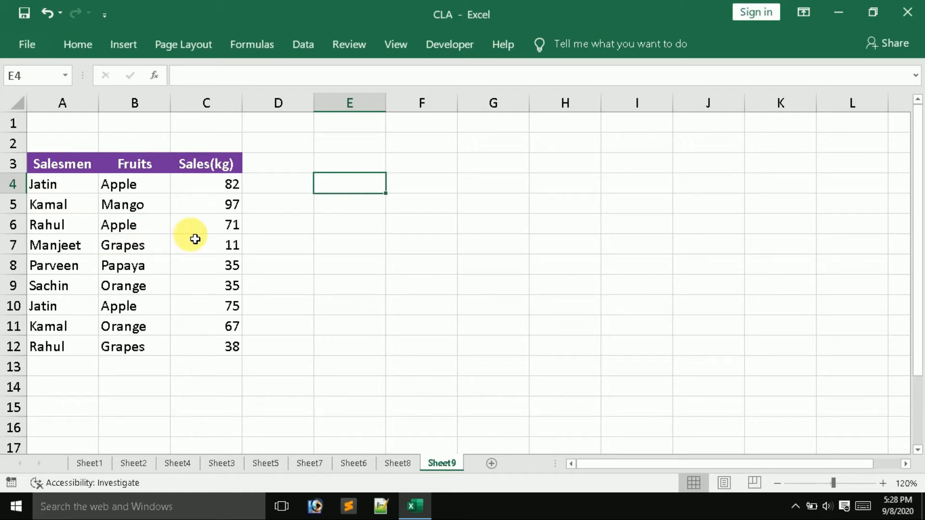
left_click(76, 184)
left_click(71, 306)
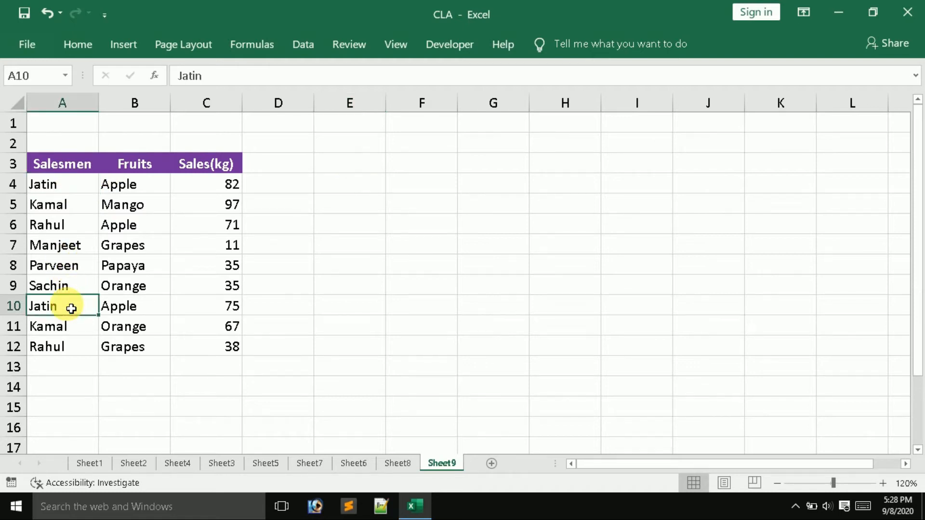
left_click_drag(77, 191, 86, 344)
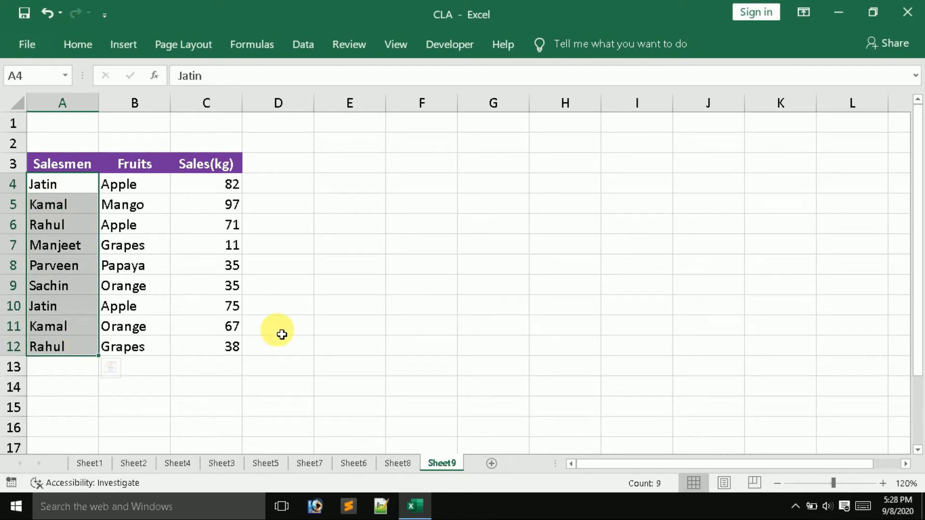
left_click(414, 208)
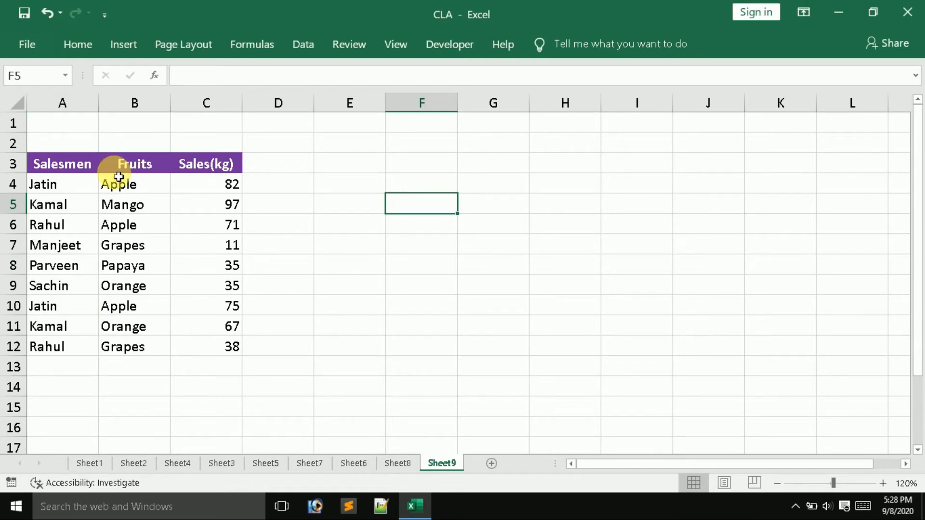
- Copy the Salesmen header from cell A3 into cell F4
left_click(61, 177)
left_click(78, 165)
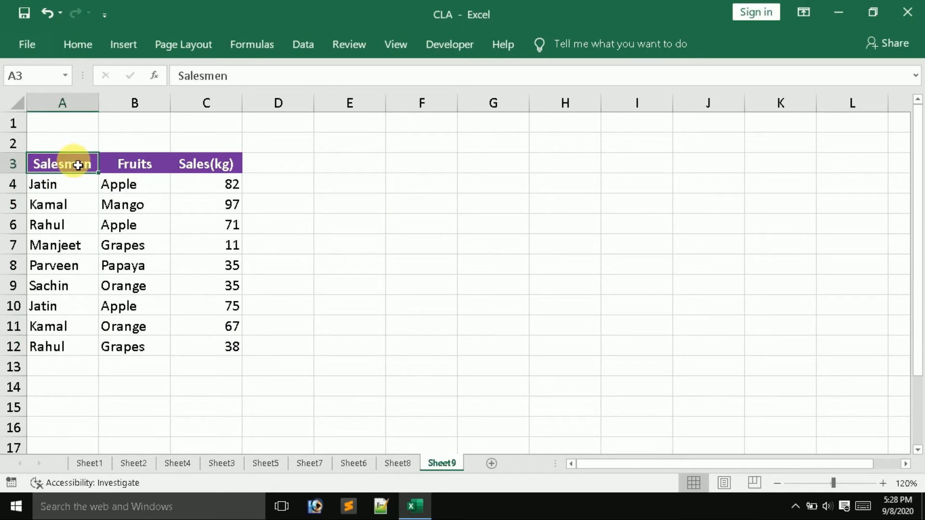
key("ctrl+c")
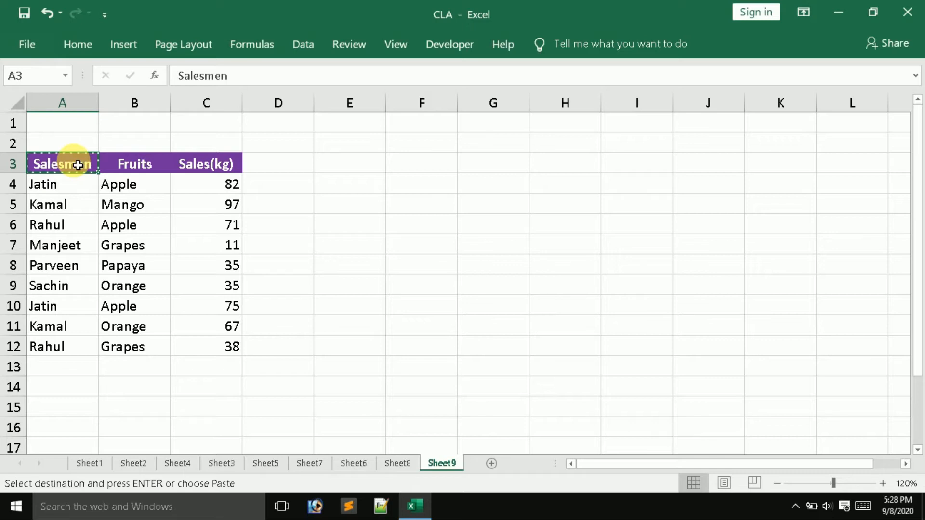
left_click(422, 182)
key("ctrl+v")
key("Escape")
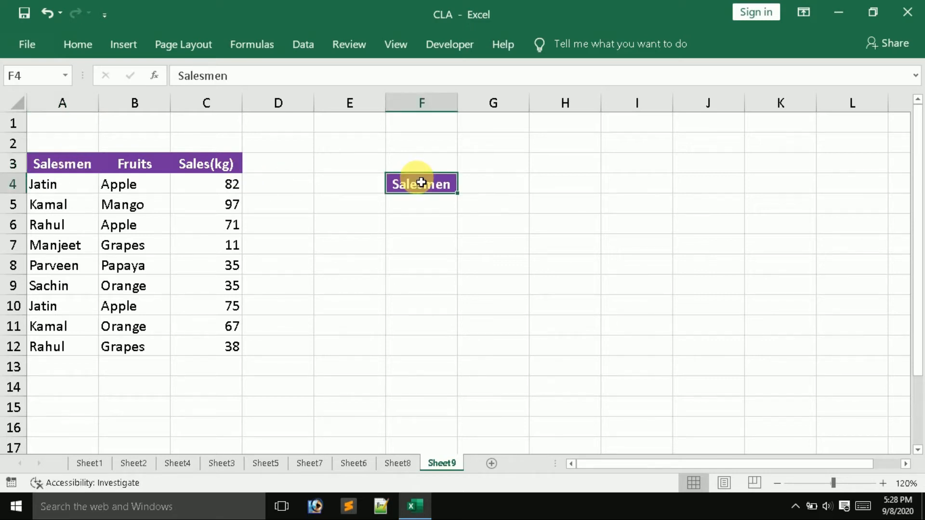
- Enter the name of the table's first salesman in cell F5, under the copied Salesmen header
left_click(494, 191)
left_click(452, 199)
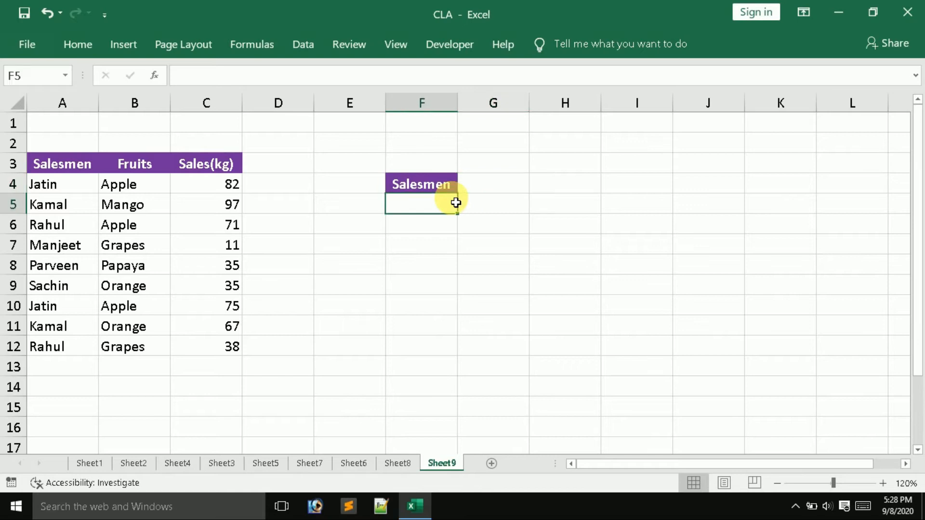
left_click(479, 204)
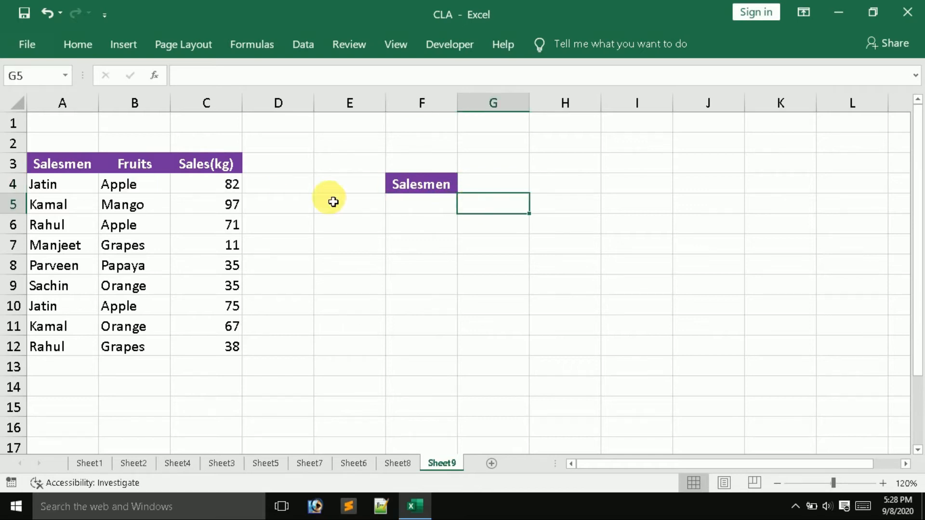
left_click(441, 205)
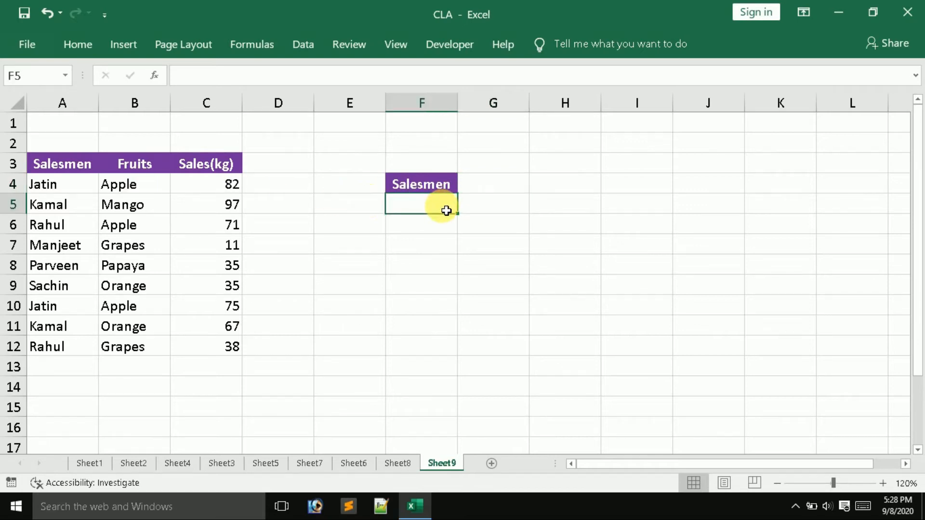
type("Jatin")
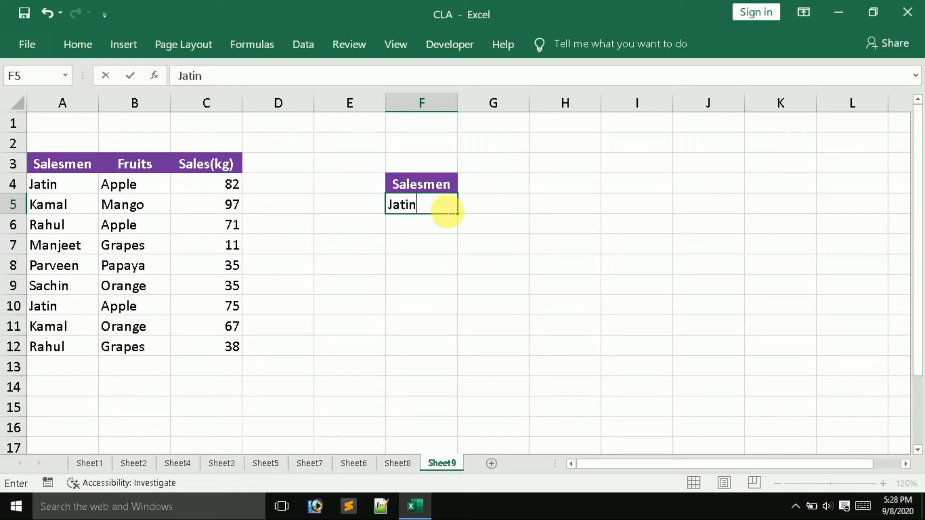
key("Return")
- Add the header Total Sale in cell G4, beside the copied Salesmen header
left_click(495, 199)
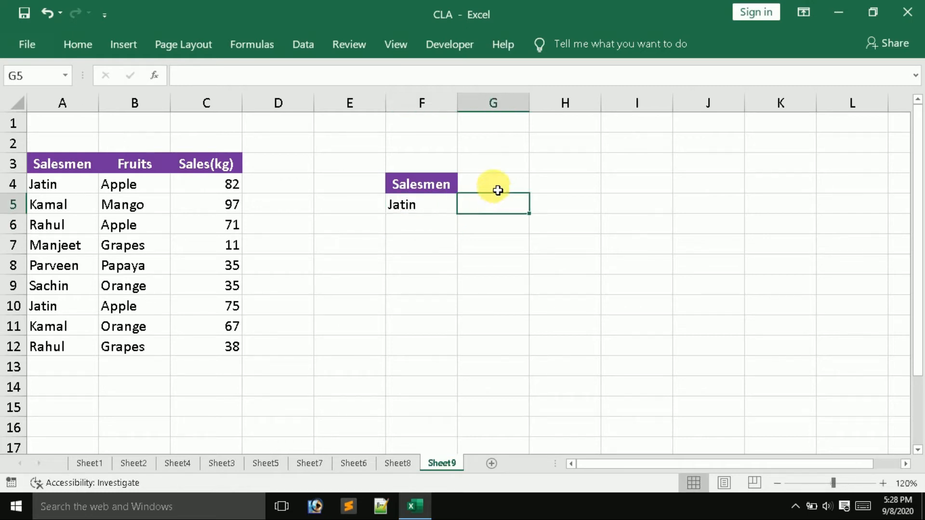
left_click(497, 190)
type("To")
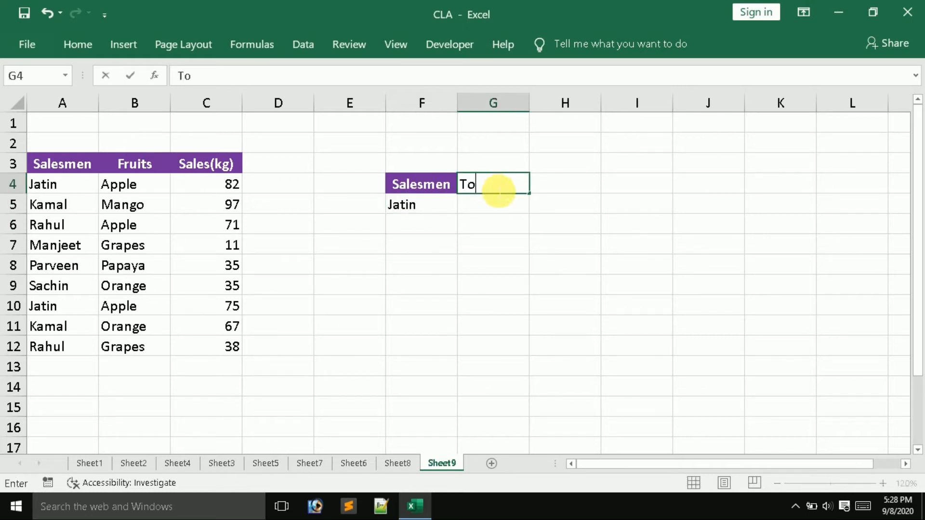
type("tal Sale")
key("Return")
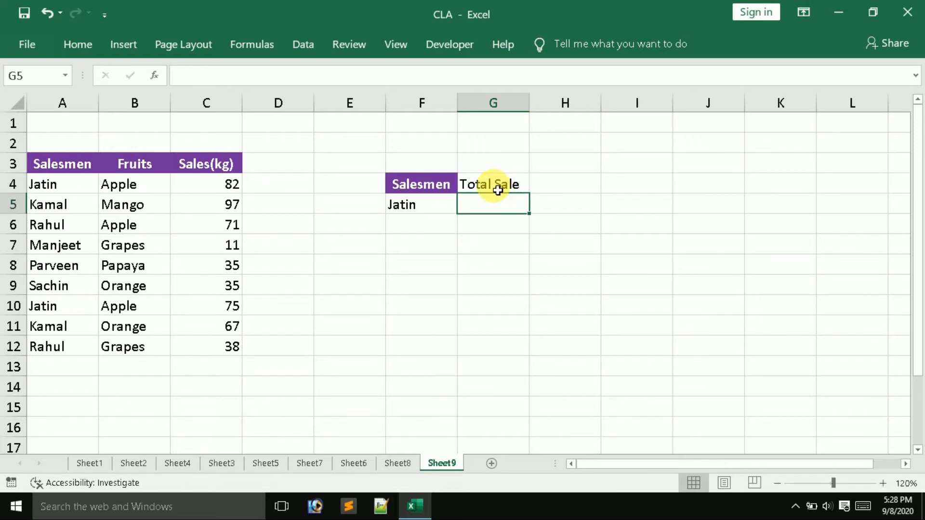
- Start a SUMIF formula in cell G5 with the salesmen names A4:A12 as its range
type("=sum")
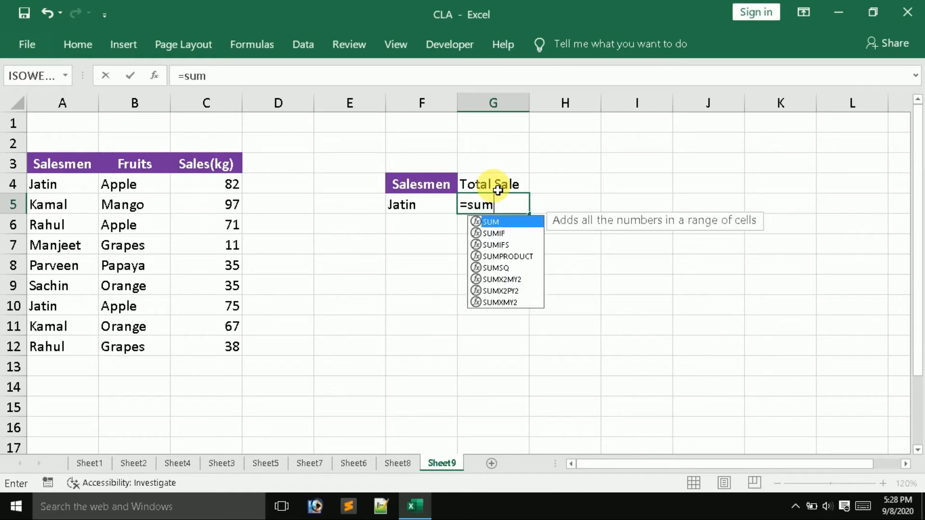
type("if")
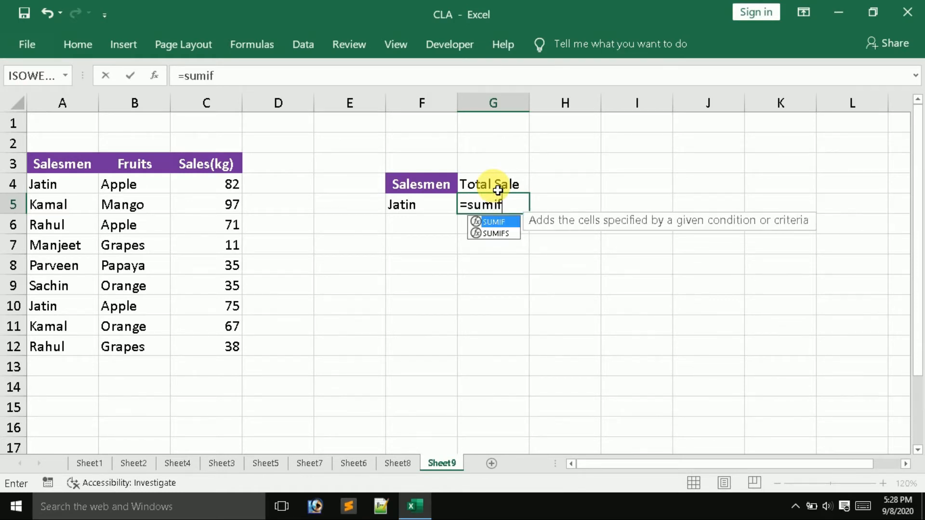
key("Tab")
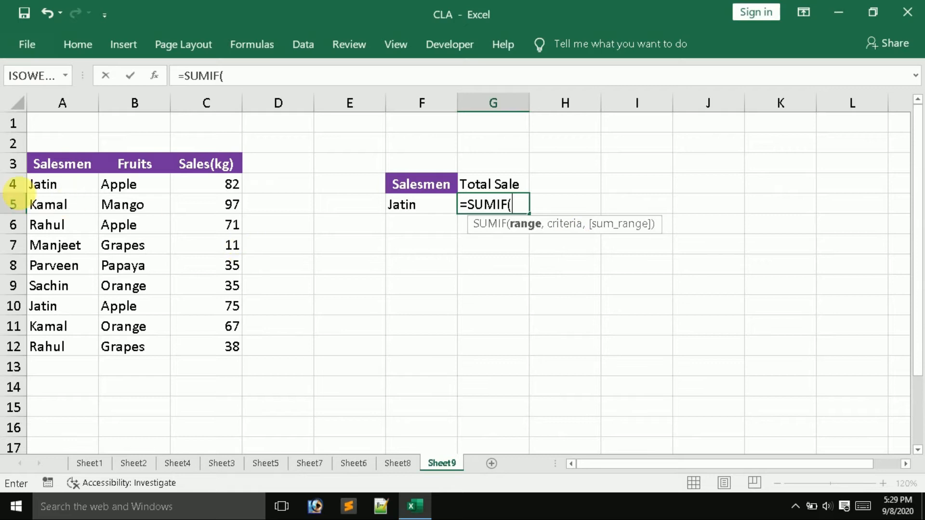
left_click_drag(56, 186, 70, 365)
type(",")
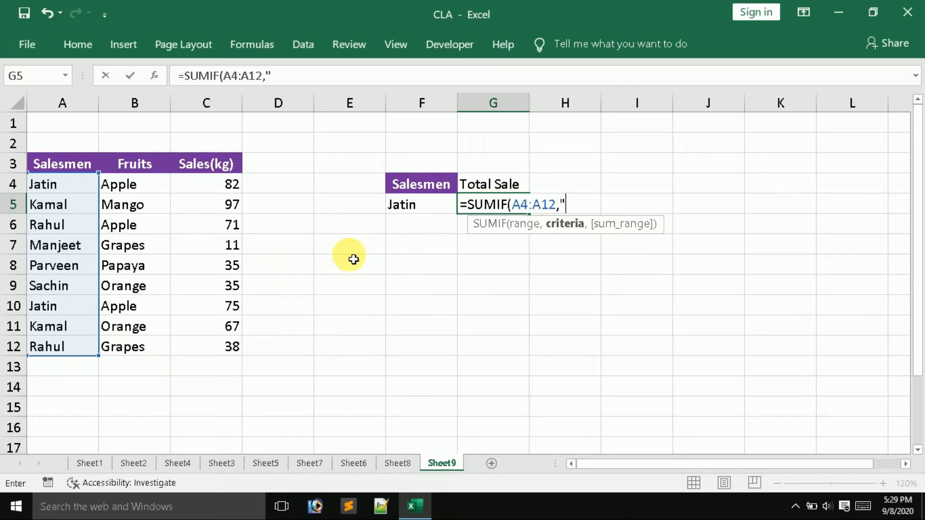
- Clear the stray quotation marks from the criteria of the SUMIF formula in G5, leaving =SUMIF(A4:A12, open for editing
left_click(415, 207)
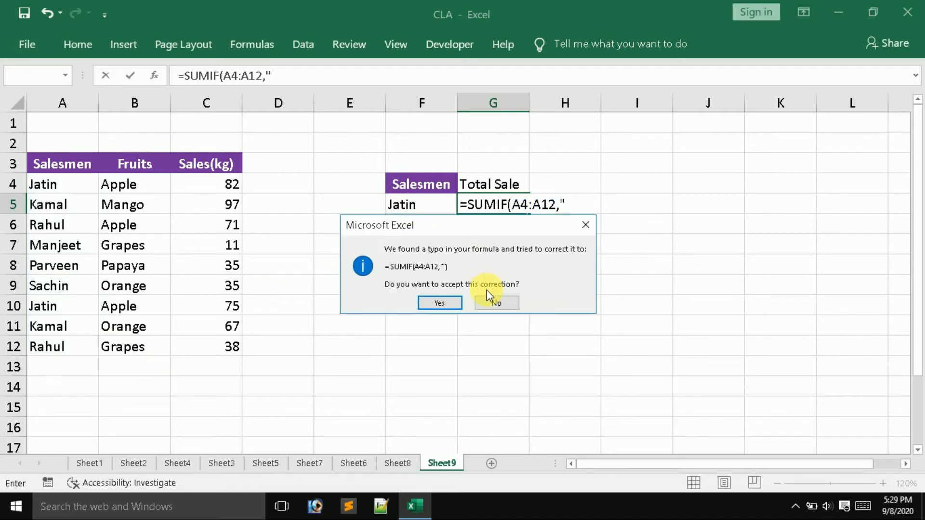
left_click(440, 302)
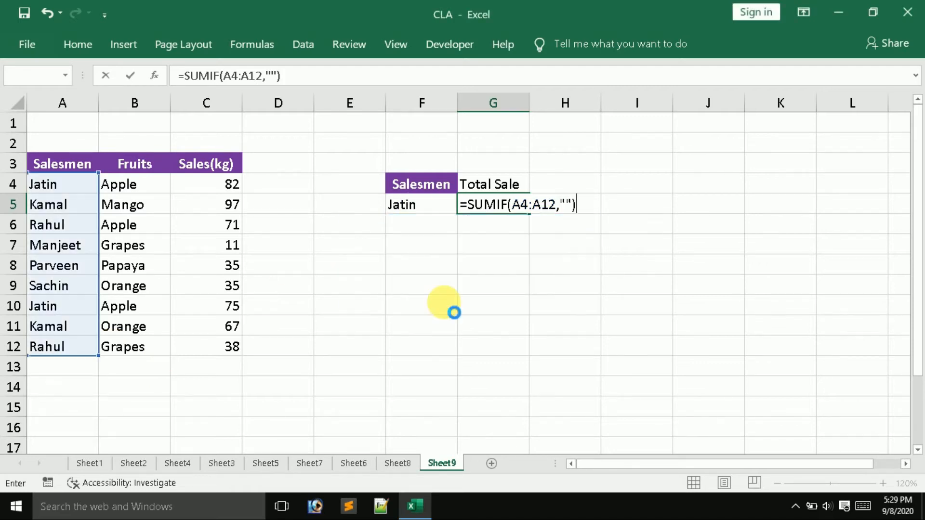
double_click(520, 201)
left_click(578, 205)
key("BackSpace")
key("BackSpace")
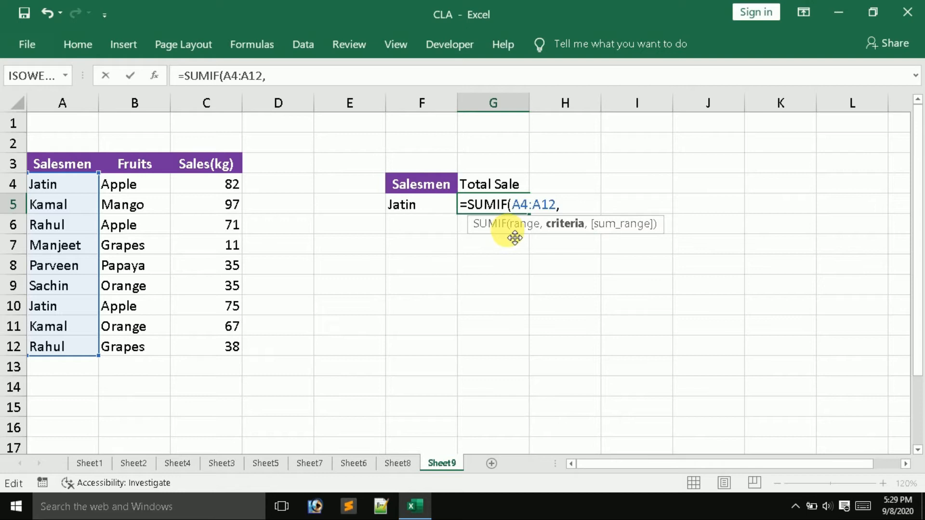
- Complete the SUMIF formula in G5 with F5 as the criteria and C4:C12 as the sum range
left_click(427, 214)
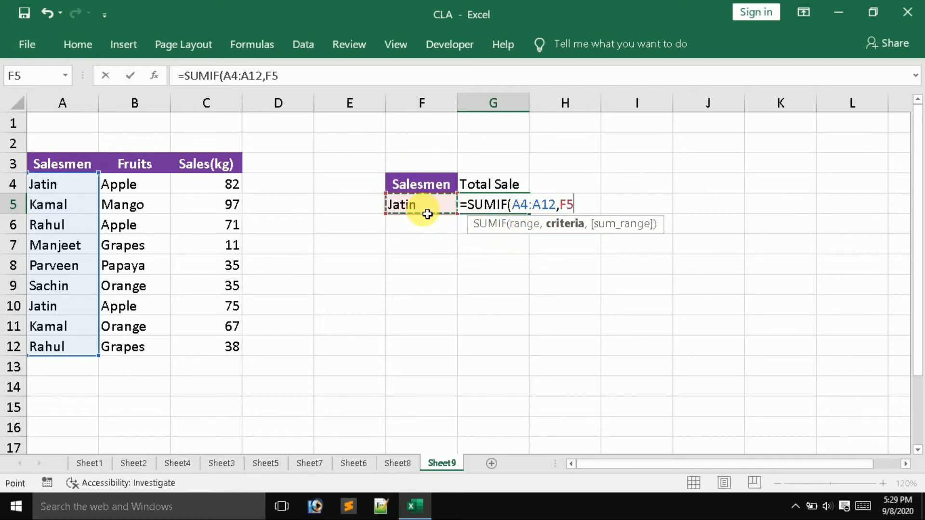
type(",")
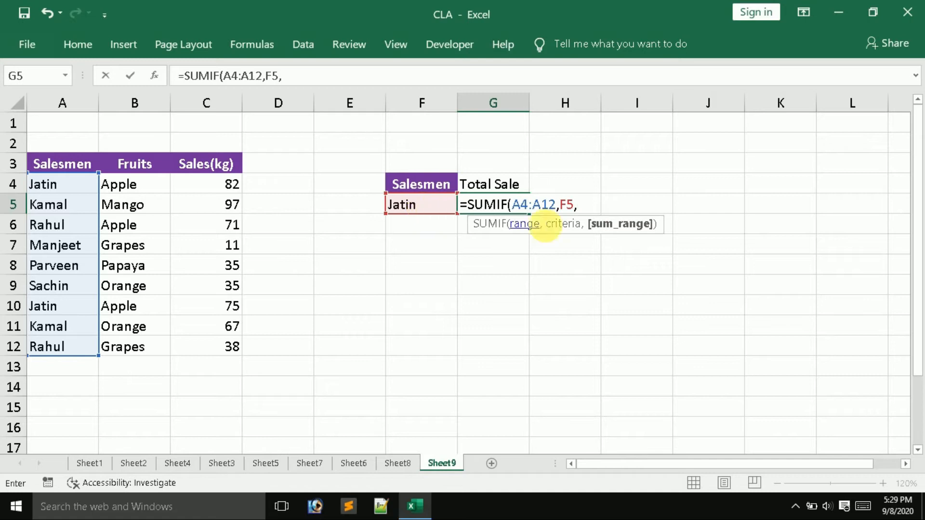
left_click_drag(227, 186, 222, 361)
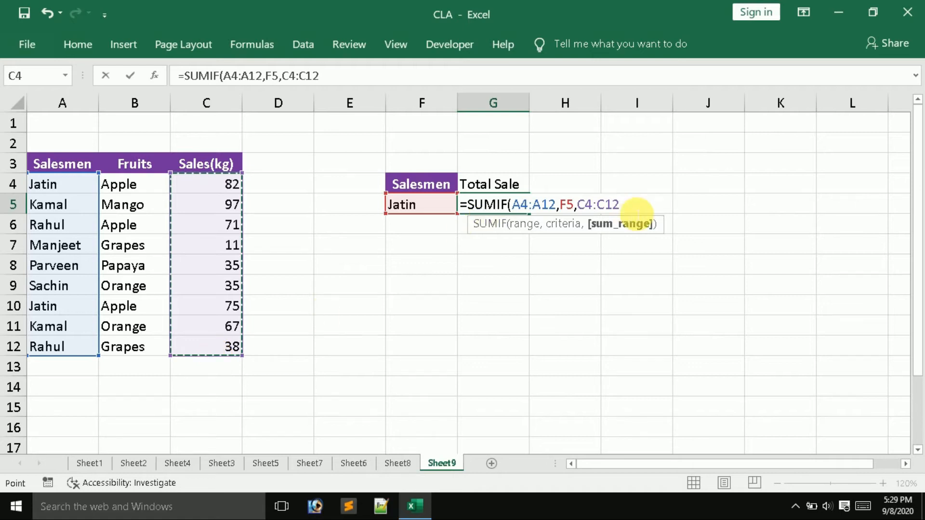
type(")")
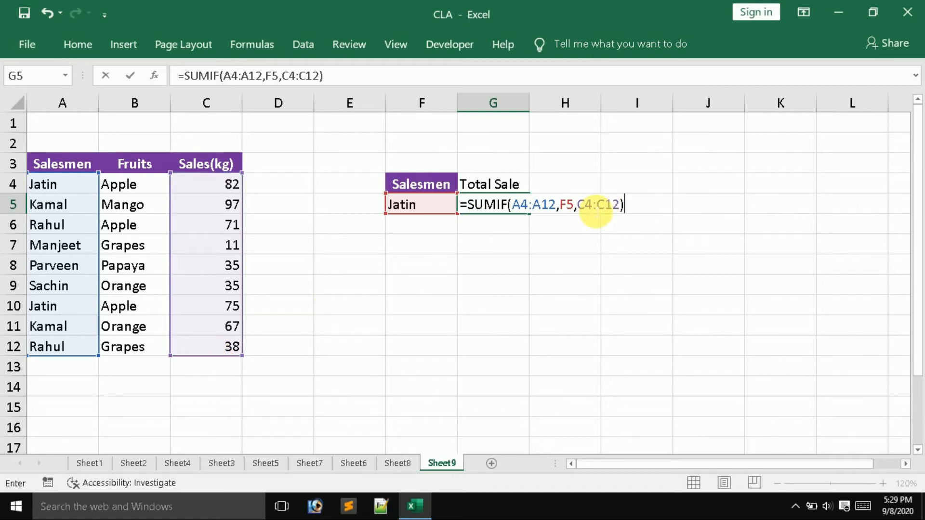
key("Return")
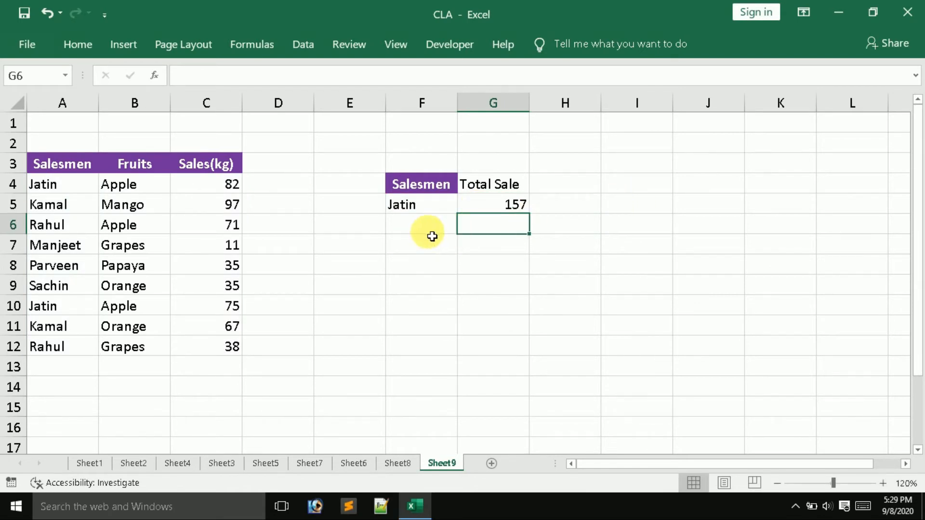
- Cross-check the SUMIF result by adding the first salesman's two sales in cell I5 with =C4+C10
left_click(613, 208)
type("=")
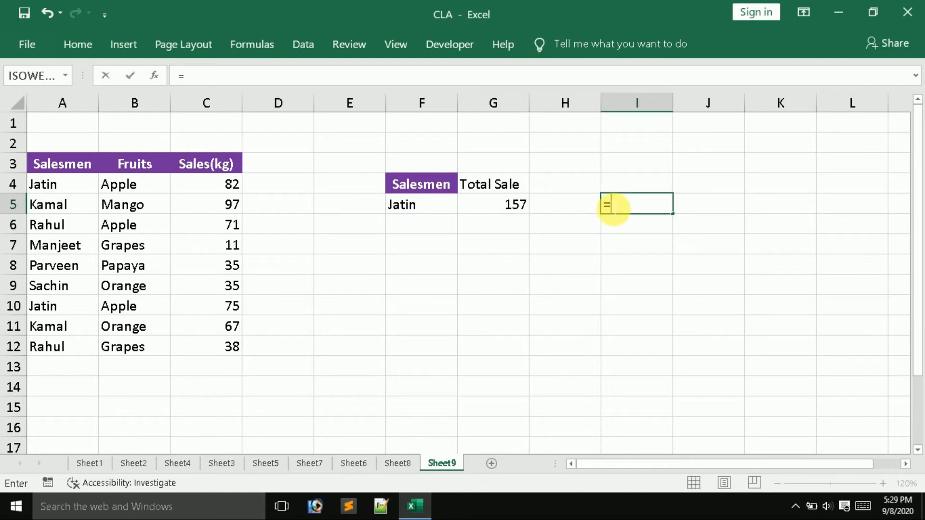
left_click(215, 186)
type("+")
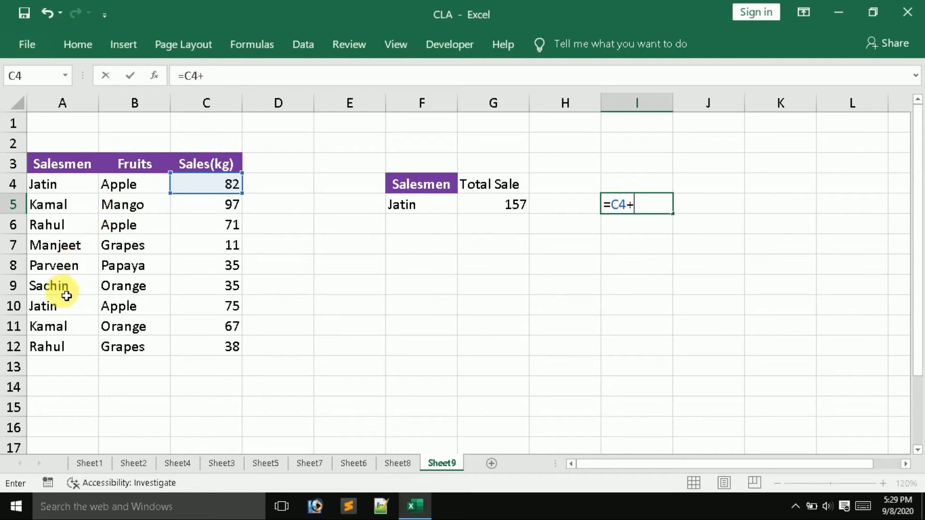
left_click(232, 309)
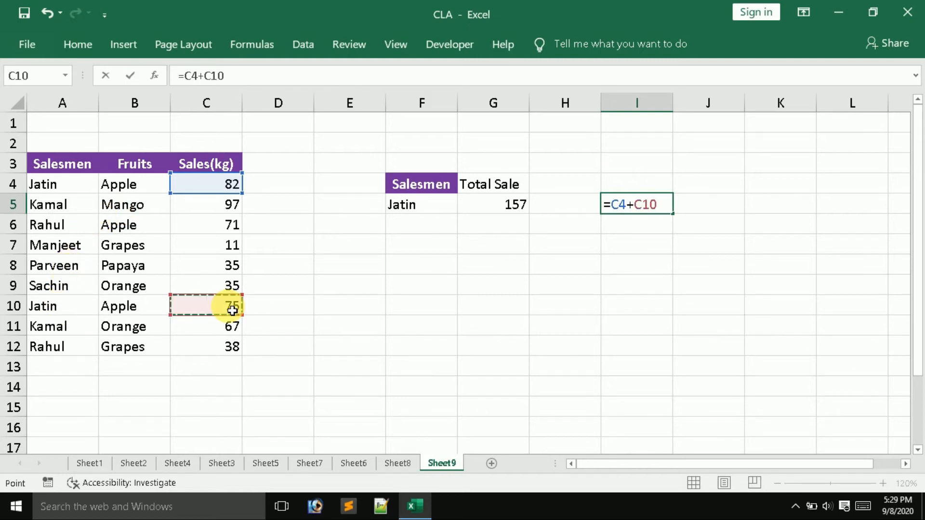
key("Return")
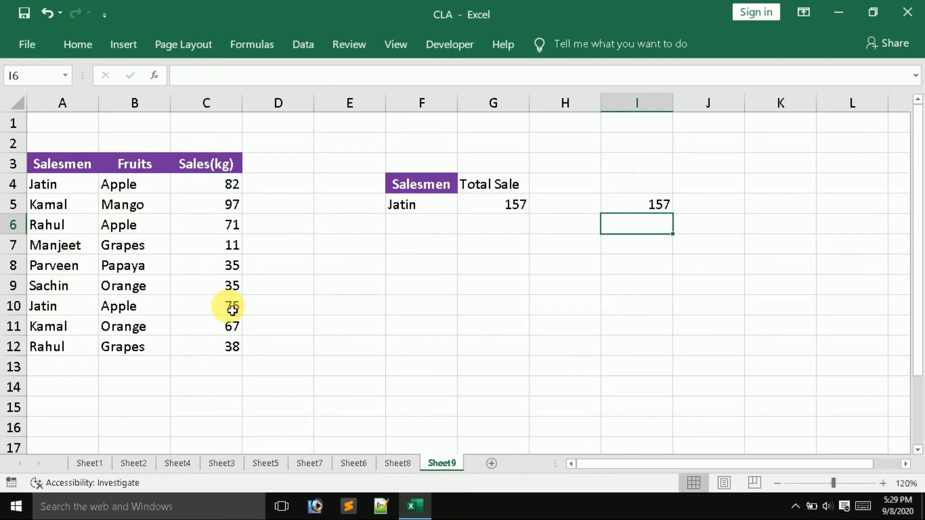
left_click(510, 205)
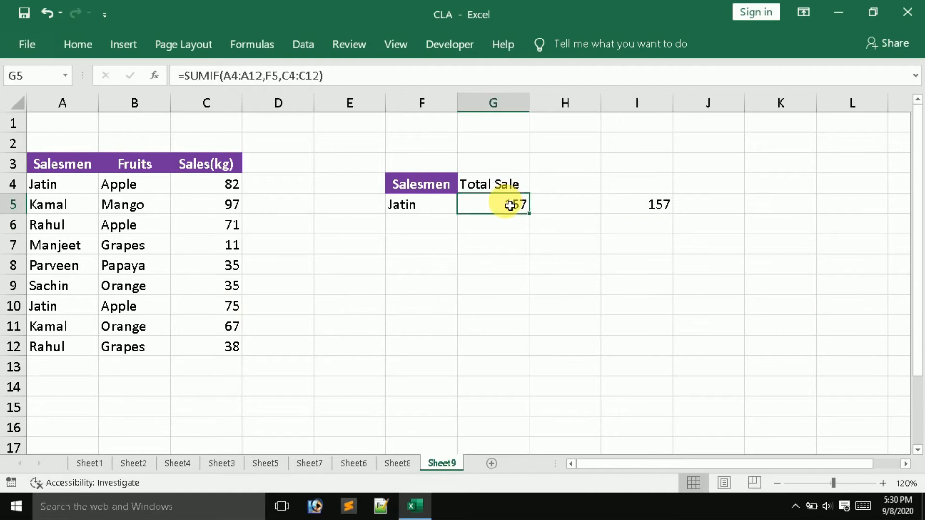
- Try replacing the salesman name in A8 with the name used in F5, and undo the replacement
left_click(81, 268)
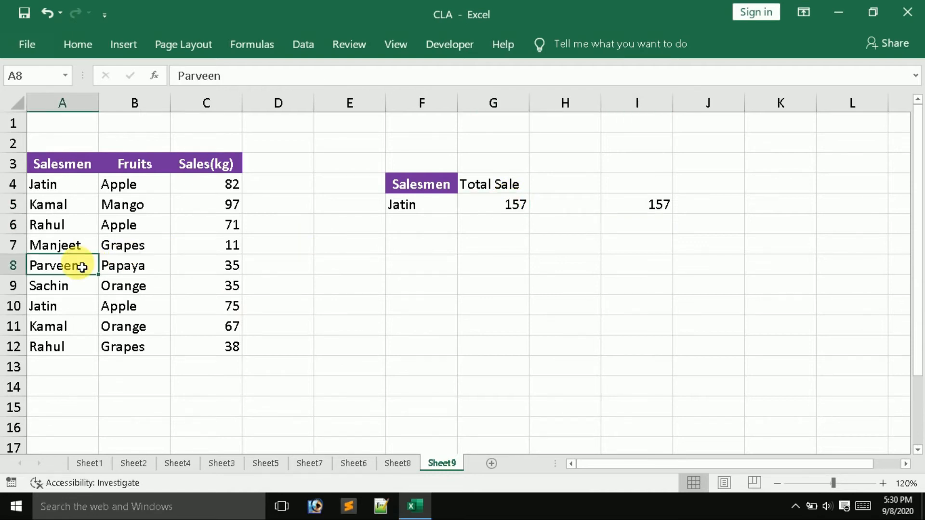
type("Jatin")
key("Return")
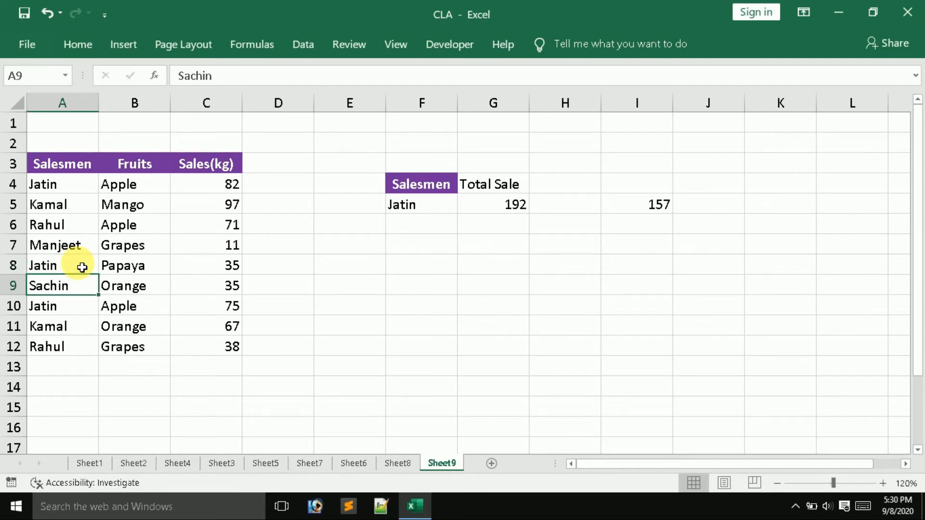
left_click(82, 268)
key("ctrl+z")
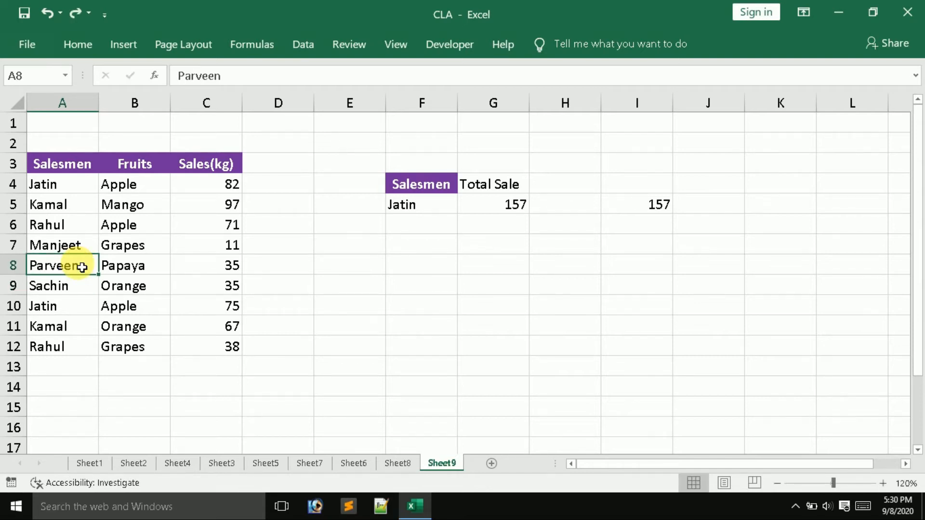
- Open the SUMIF formula in G5 and evaluate its range argument A4:A12 in place to inspect the names it holds
left_click(651, 213)
double_click(516, 205)
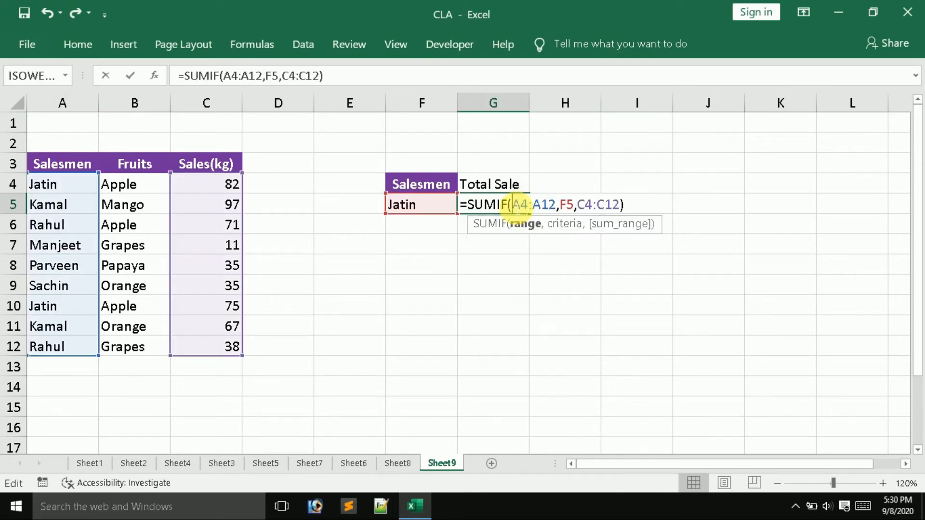
left_click_drag(557, 206, 523, 210)
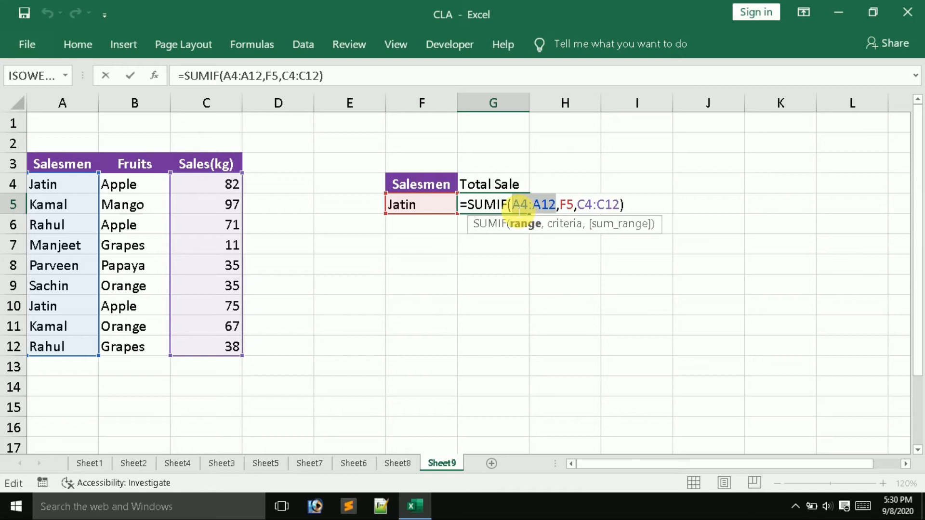
key("F9")
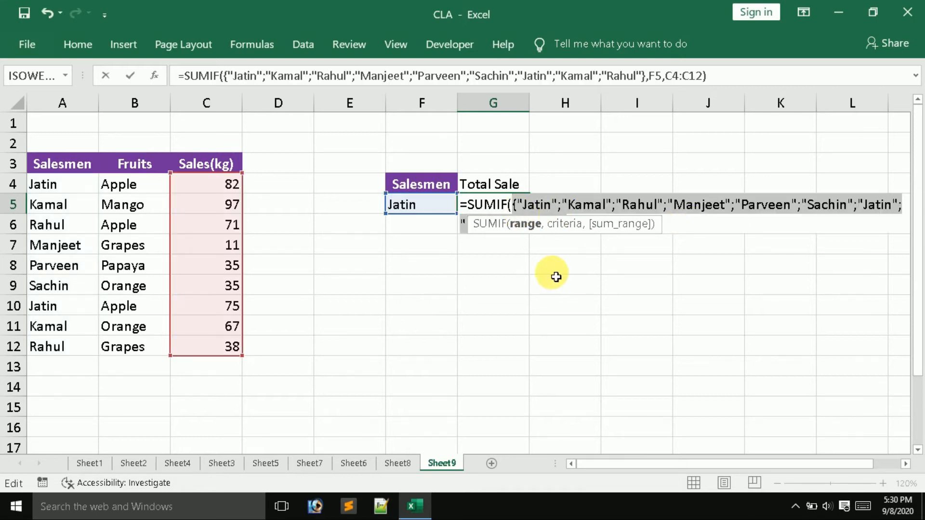
left_click_drag(472, 224, 494, 281)
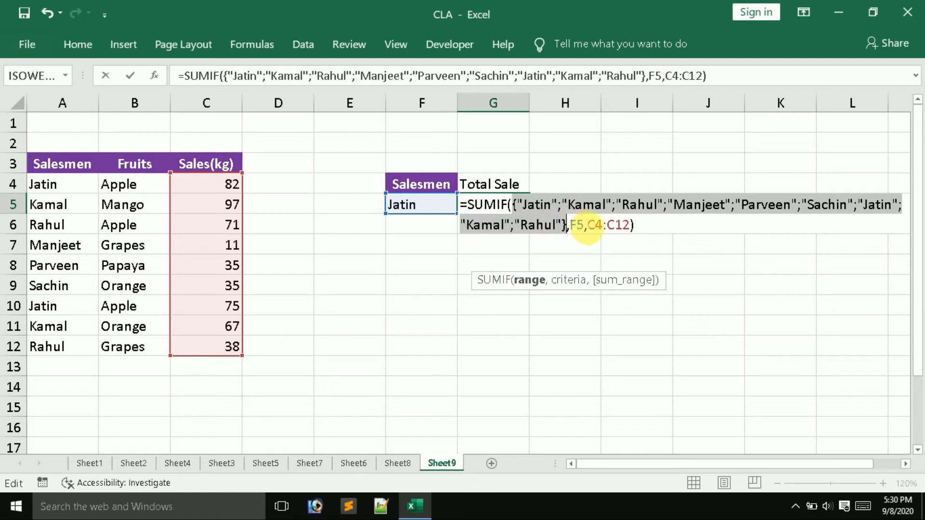
- Evaluate the criteria F5 and the sum range C4:C12 inside the SUMIF formula, and discard the edits to the formula
double_click(582, 225)
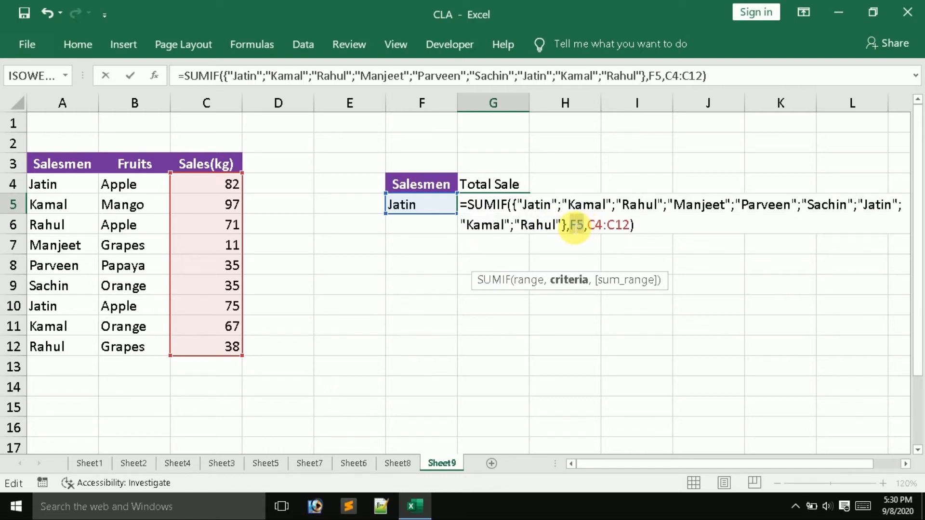
type("\"Jatin\"")
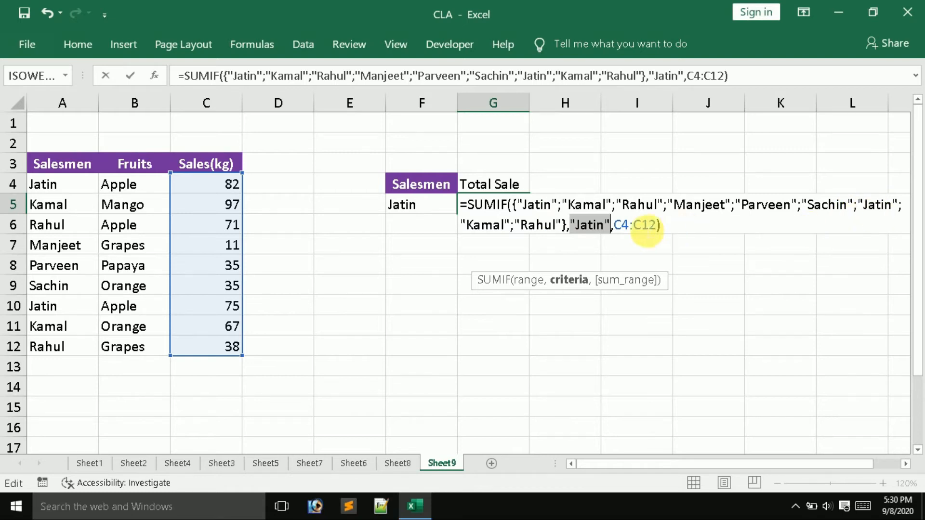
left_click_drag(612, 225, 659, 233)
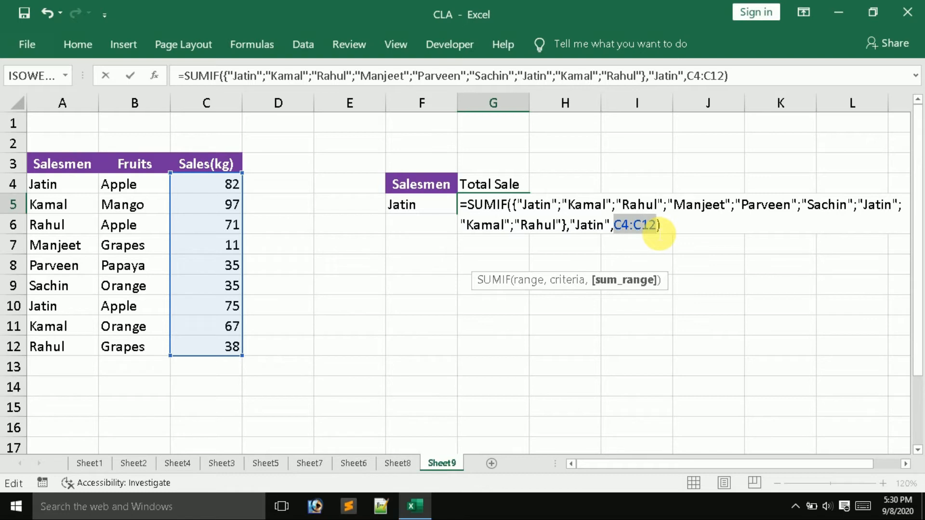
key("F9")
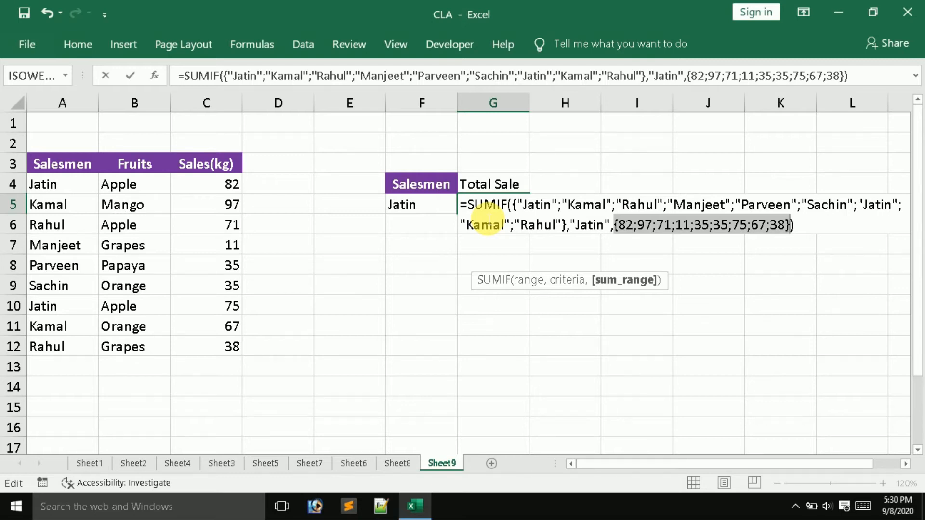
key("Escape")
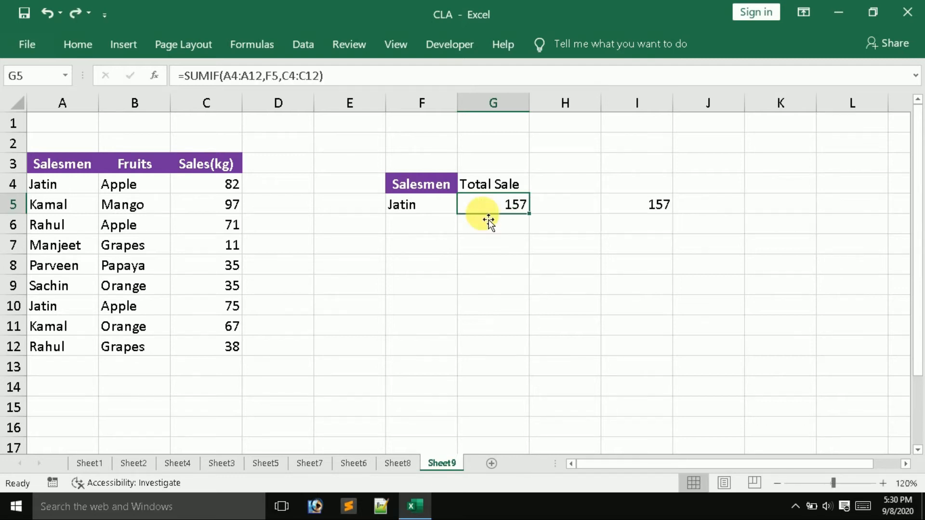
- Replace the name in F5 with the table's second salesman and check the Total Sale formula in G5
left_click(436, 210)
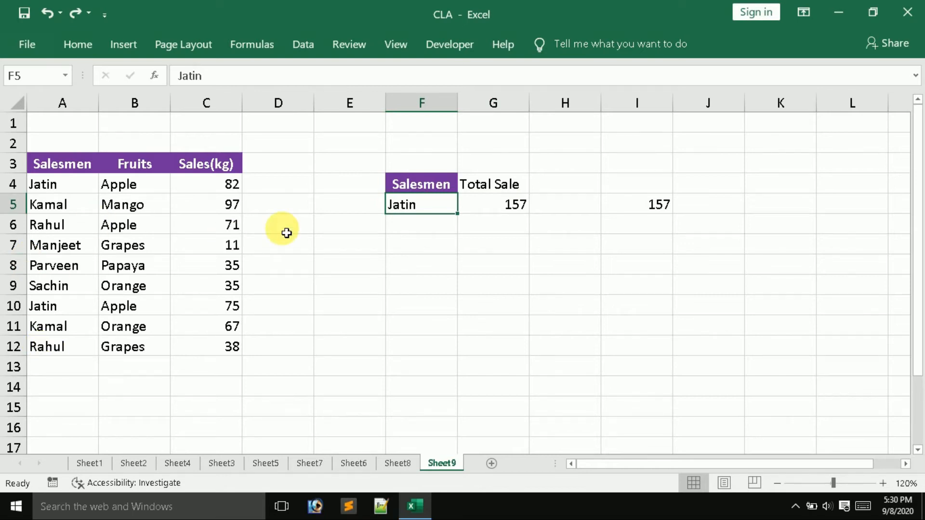
type("Kamal")
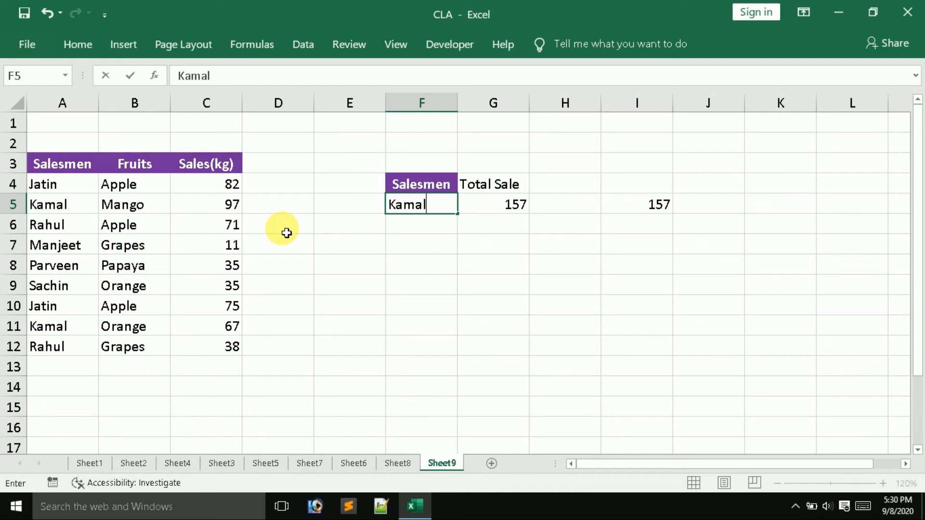
key("Return")
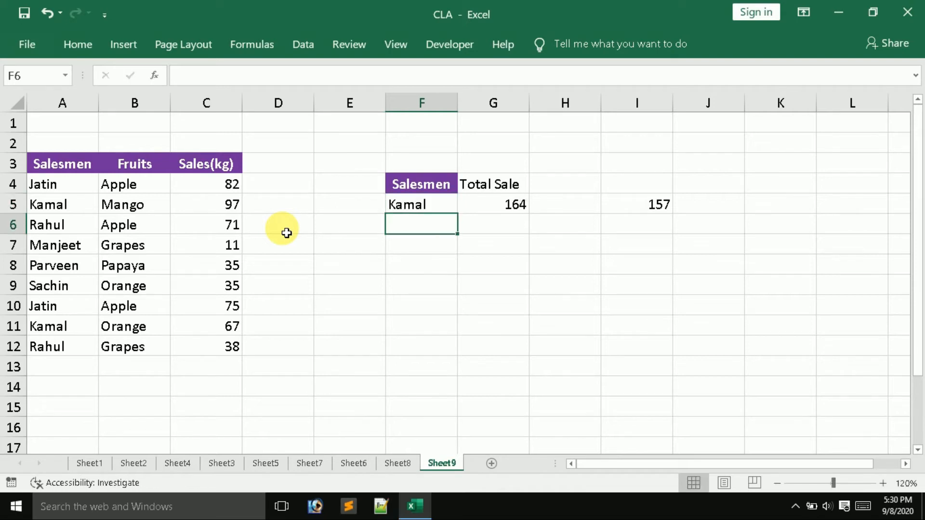
left_click(515, 207)
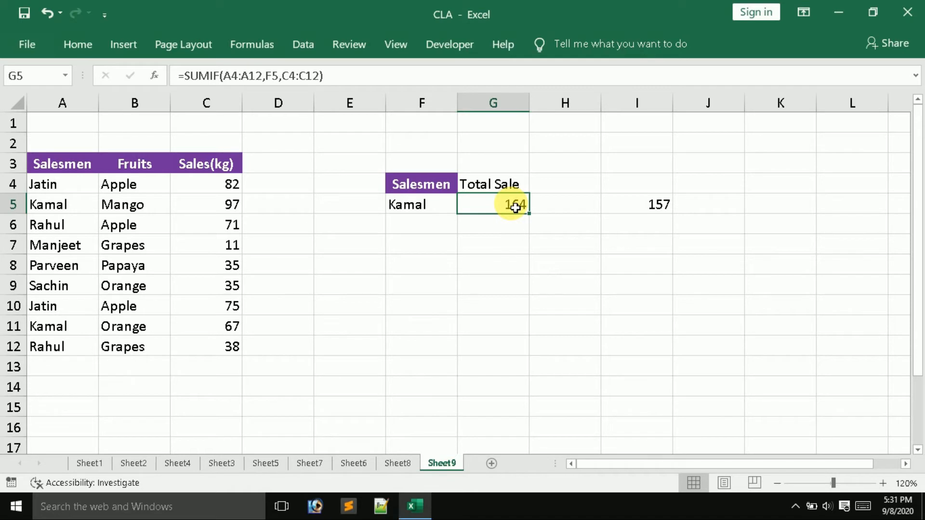
left_click(446, 204)
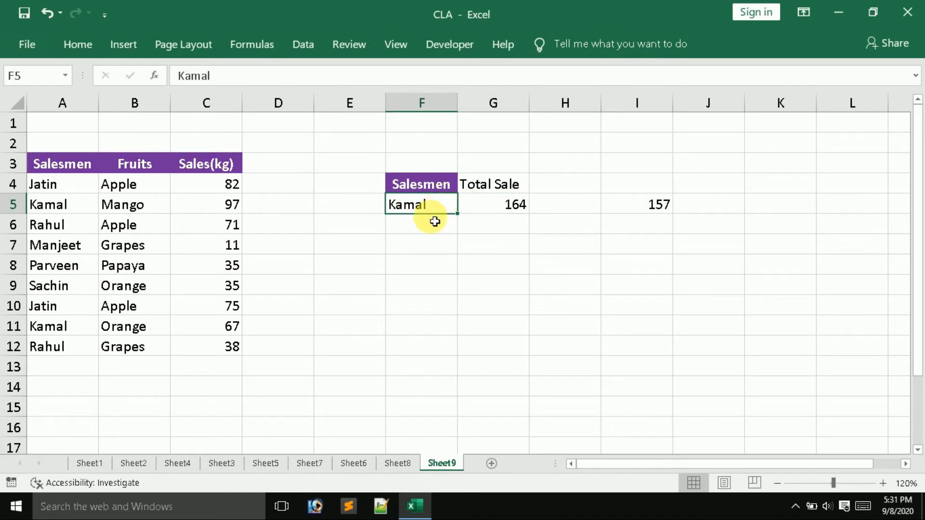
left_click(434, 217)
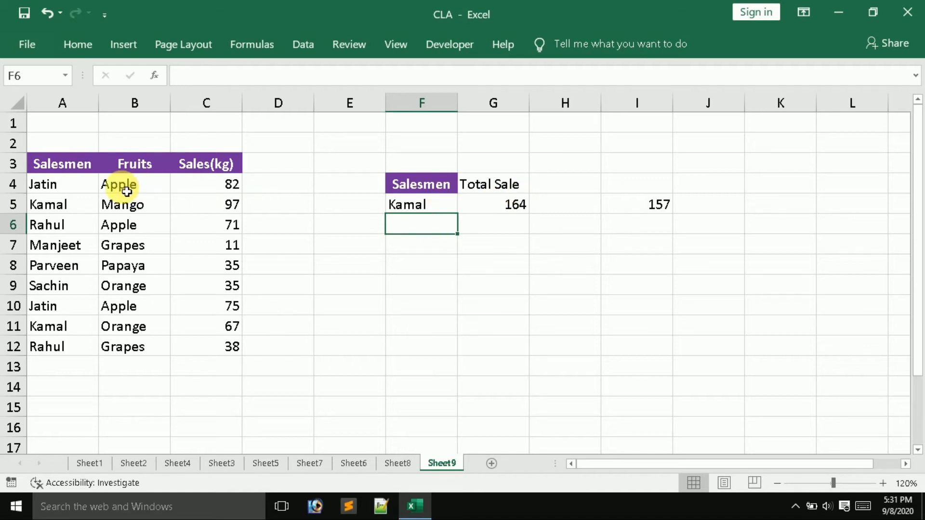
- Copy the Salesmen and Total Sale headings from F4:G4 to F8:G8
left_click(418, 250)
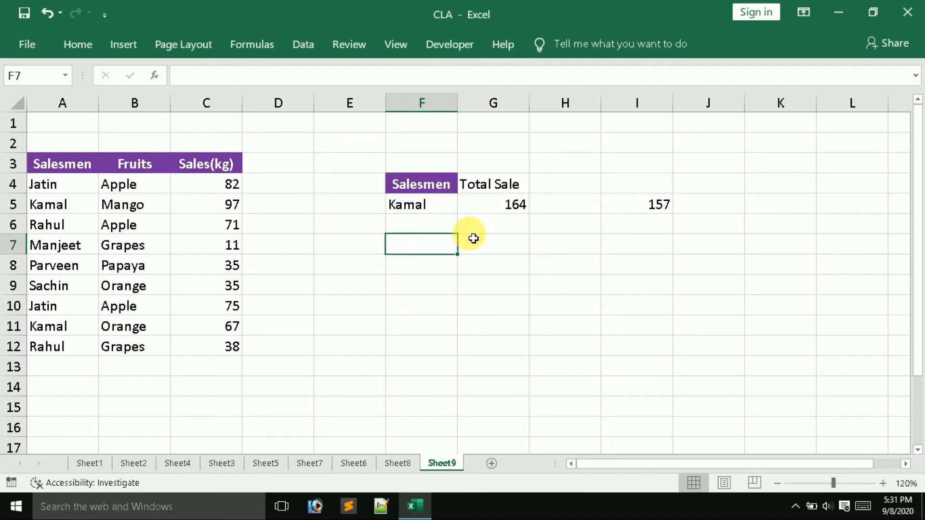
left_click_drag(419, 192, 492, 191)
key("ctrl+c")
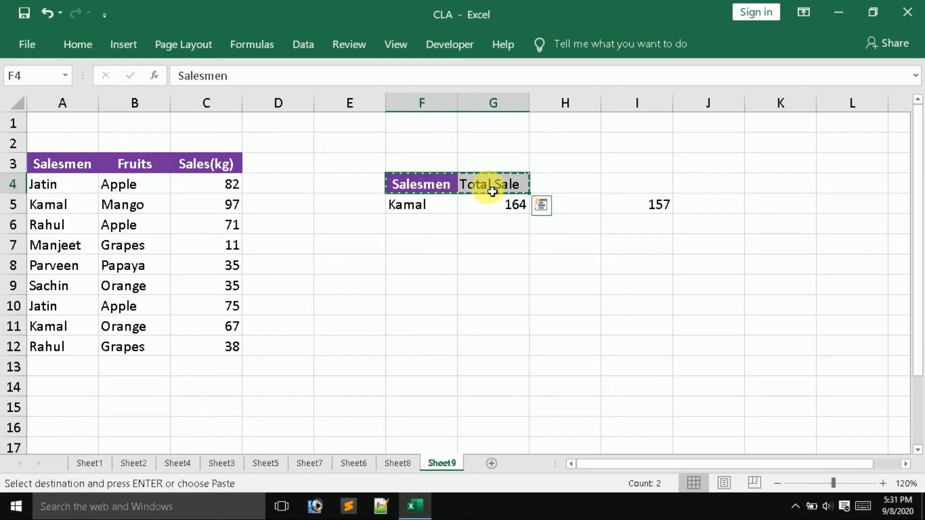
left_click(414, 271)
key("ctrl+v")
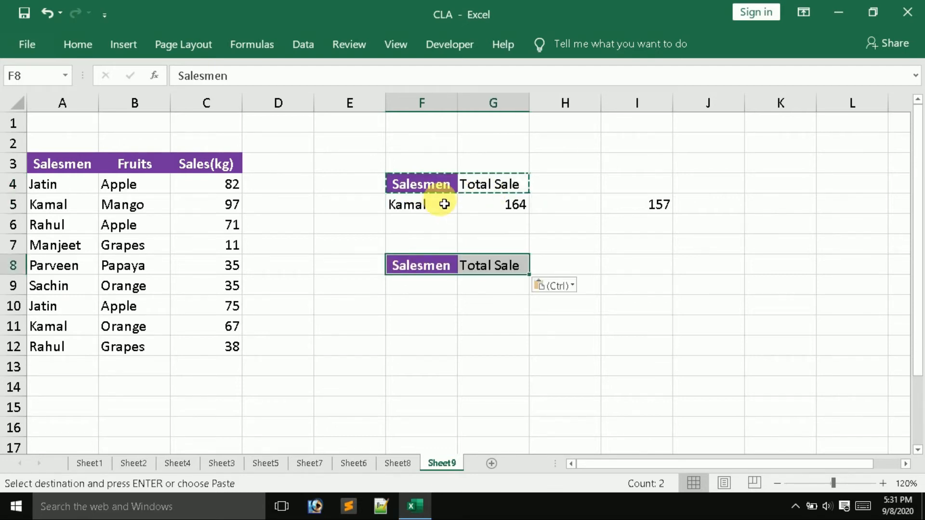
key("Escape")
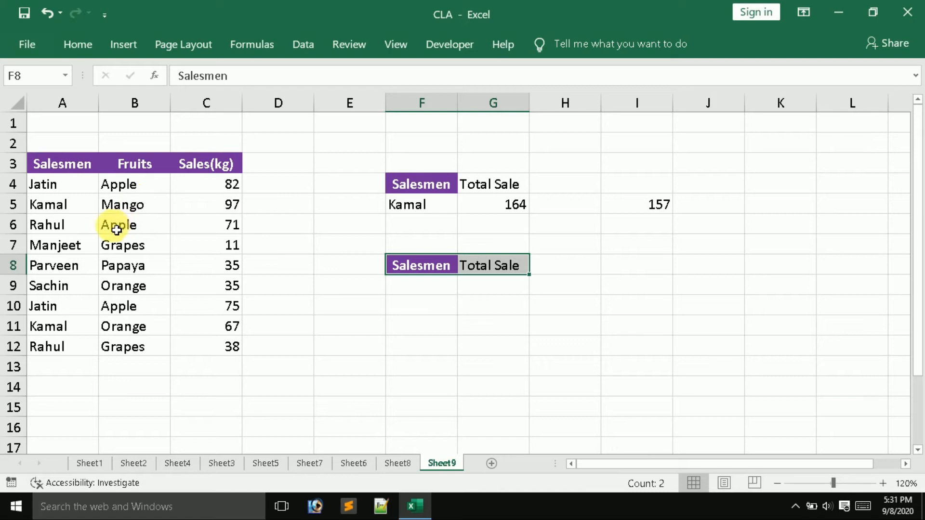
- Replace the salesman name in A6 with the name used in A4
left_click(80, 233)
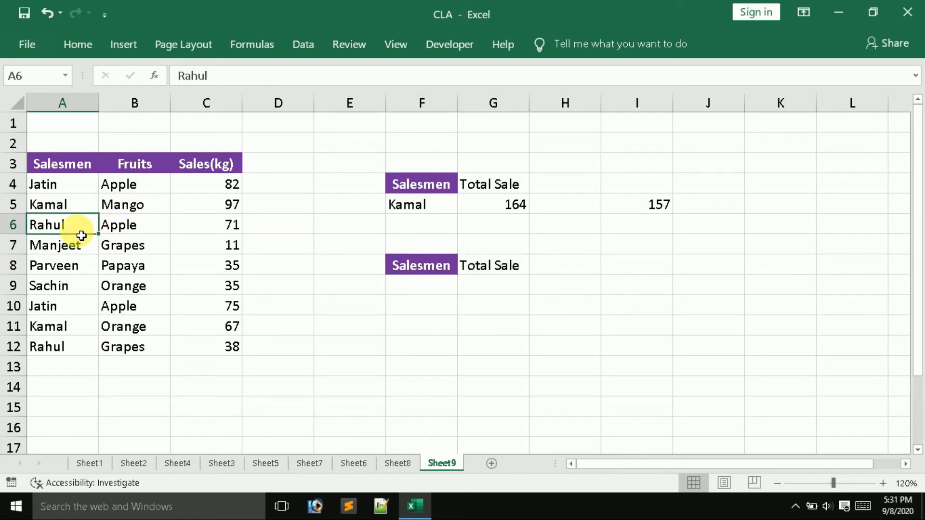
type("Jatin")
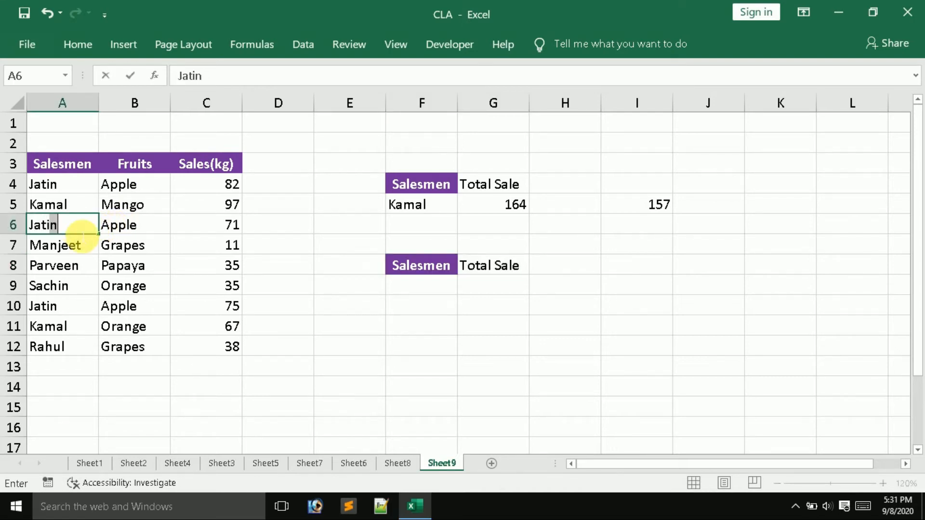
key("Return")
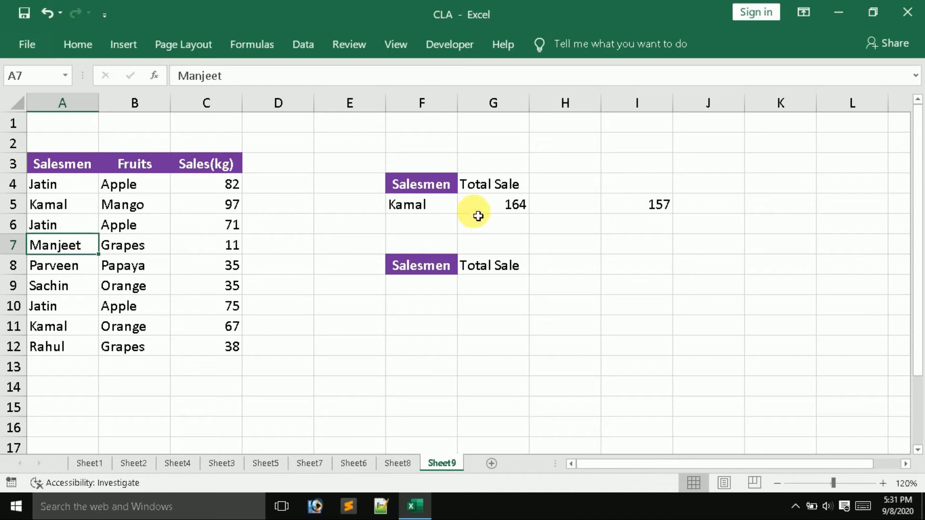
- Delete the leftover value in I5 and check the SUMIF formula in G5
left_click(513, 204)
left_click(652, 205)
key("Delete")
left_click(506, 202)
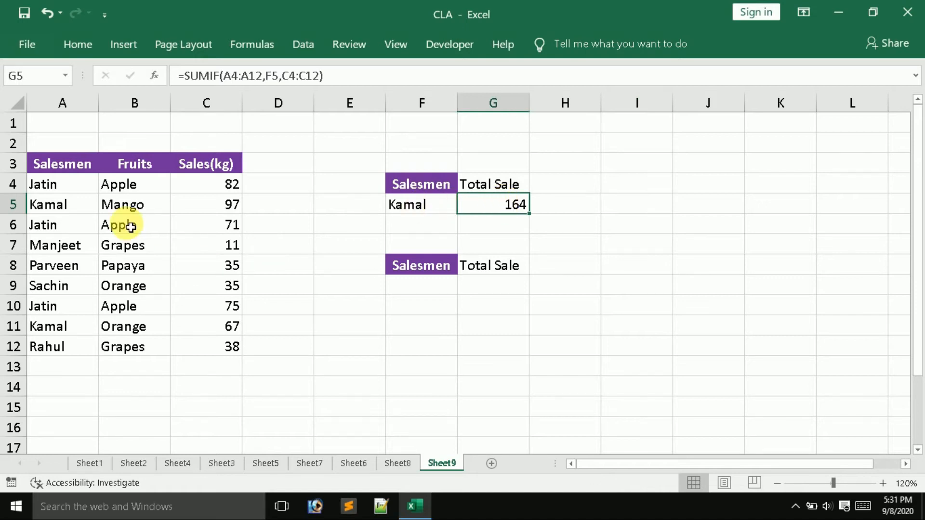
- Review the Apple entries in B4, B6 and B10, and try changing the fruit in B6 to Grape
left_click(139, 187)
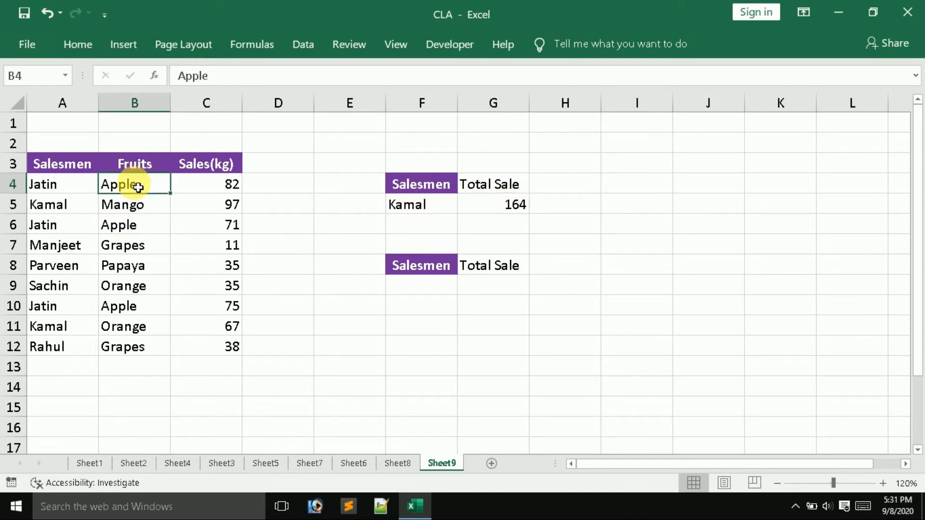
left_click(139, 230)
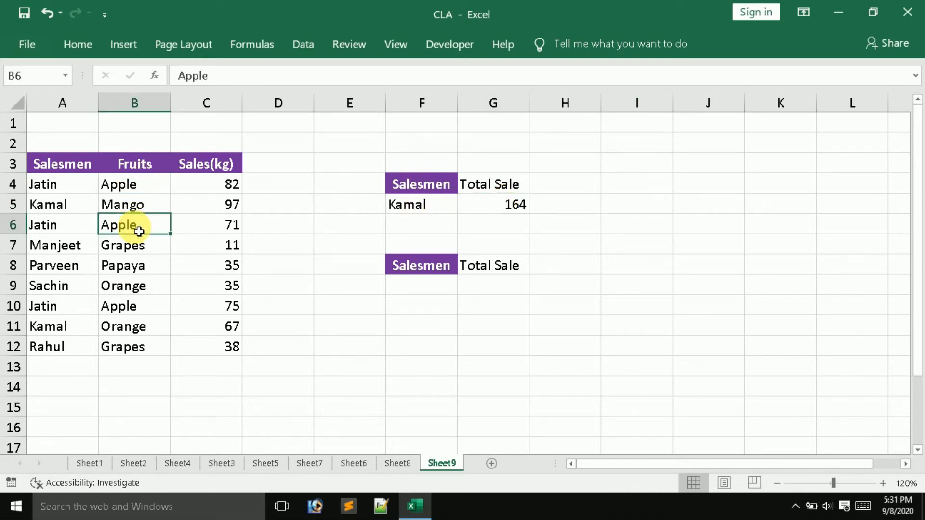
left_click(132, 305)
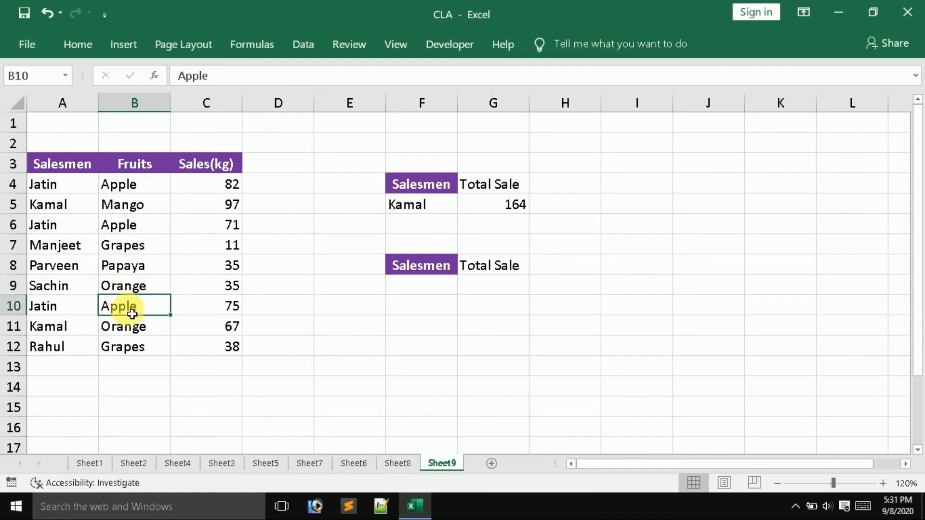
double_click(144, 228)
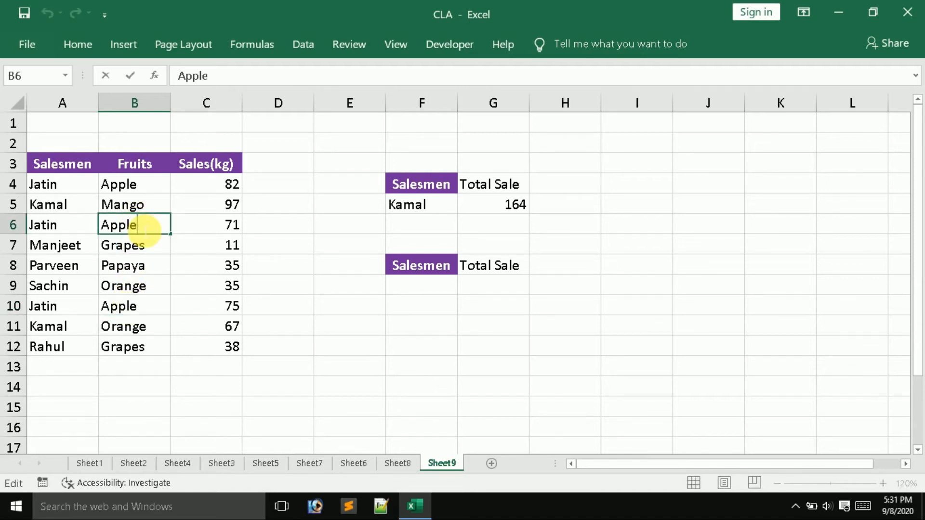
type("Grap")
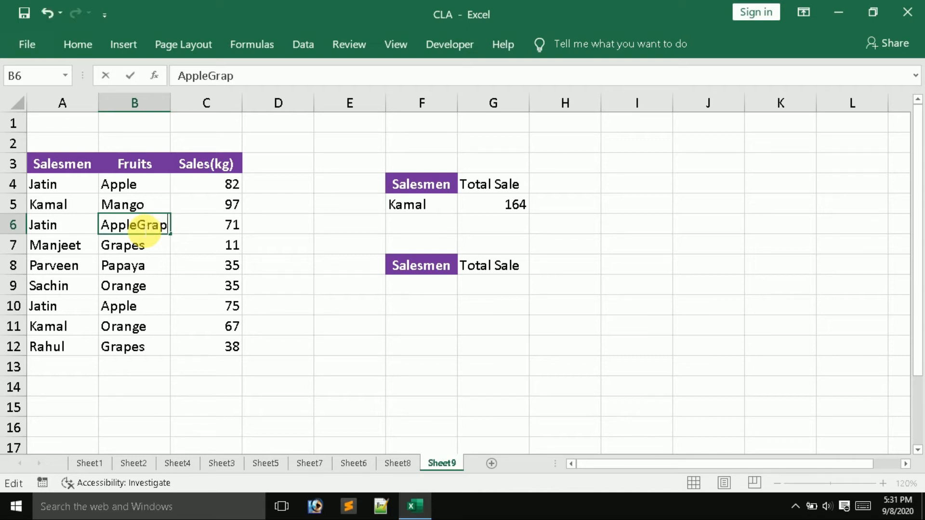
type("e")
key("Return")
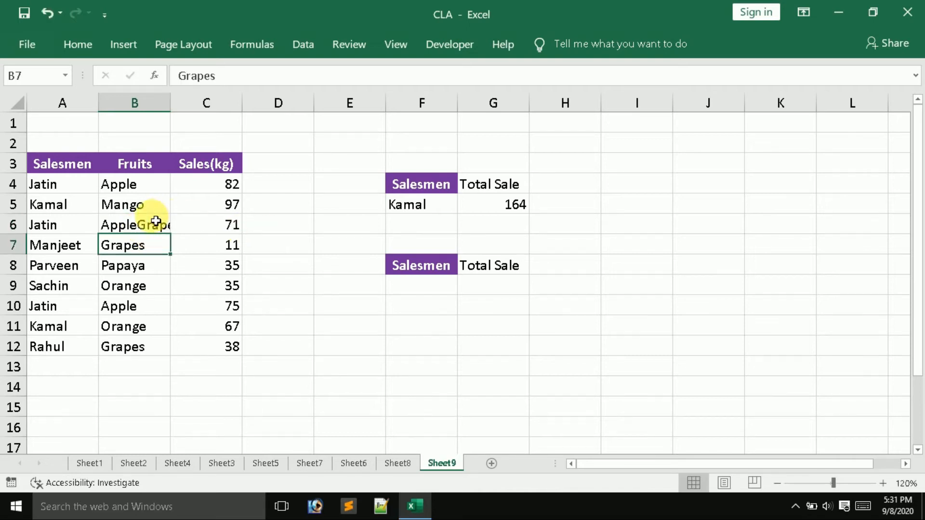
- Replace the fruit in B6 with a copy of Papaya from B8
left_click(135, 224)
left_click(131, 253)
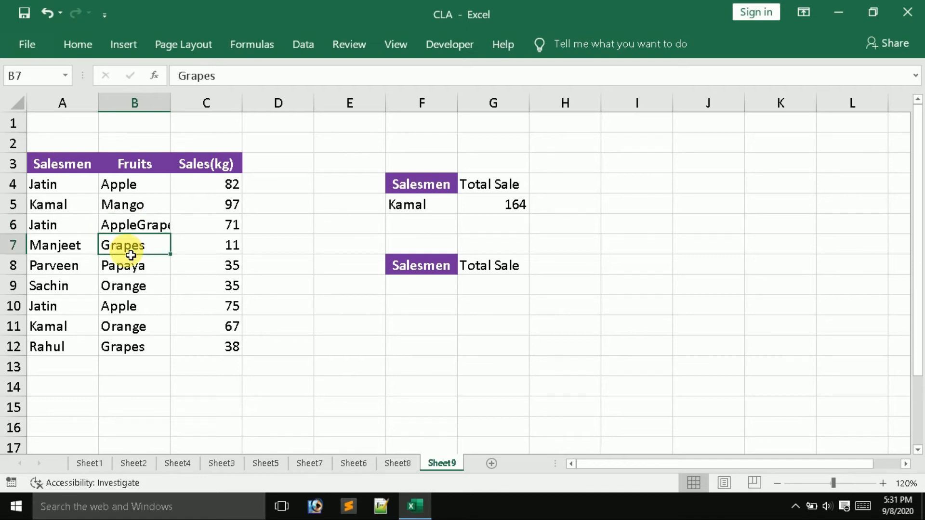
left_click(131, 272)
key("ctrl+c")
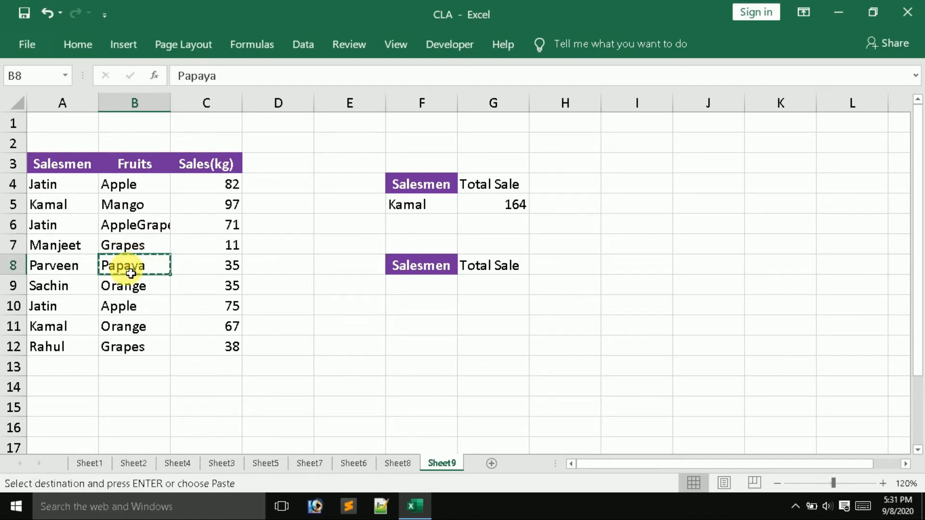
left_click(147, 224)
key("ctrl+v")
key("Escape")
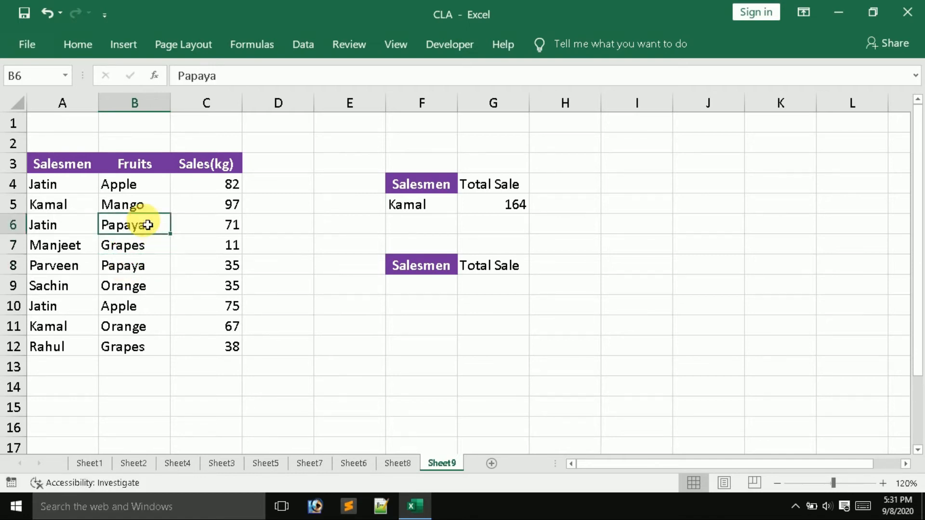
- Compare the first salesman's entries and their sales in rows 4, 6 and 10
left_click(59, 186)
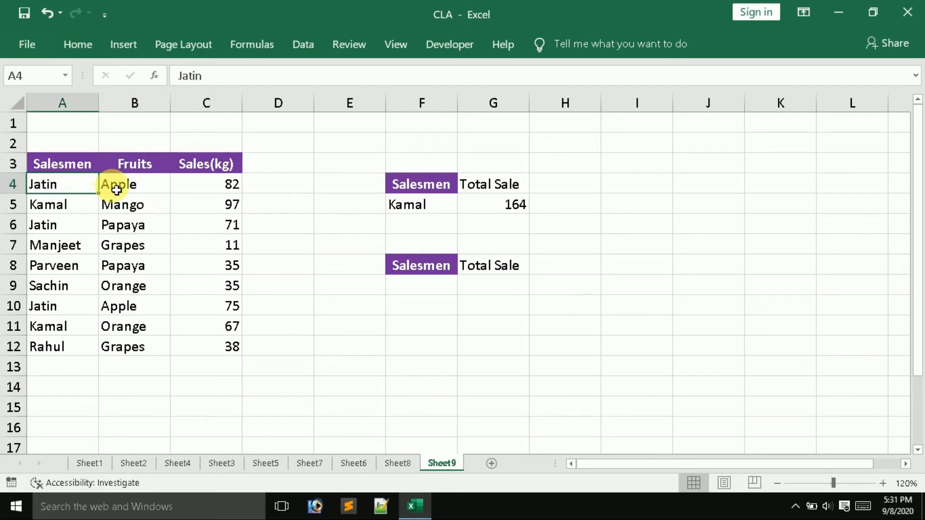
left_click(249, 189)
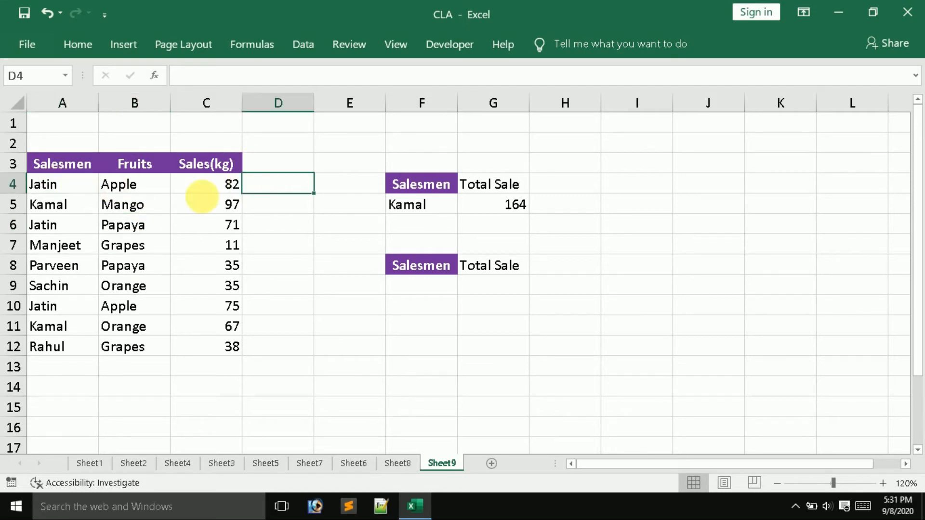
left_click(72, 230)
left_click(223, 230)
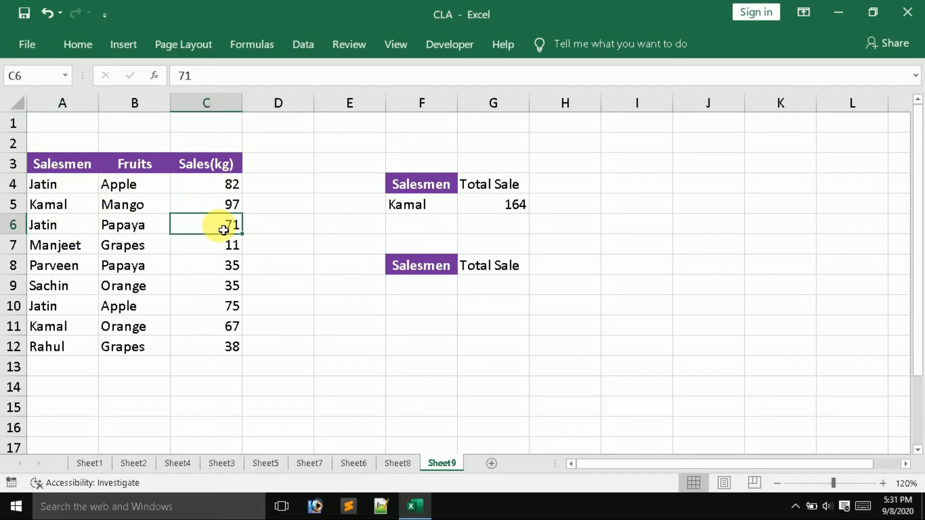
left_click(46, 307)
left_click(206, 311)
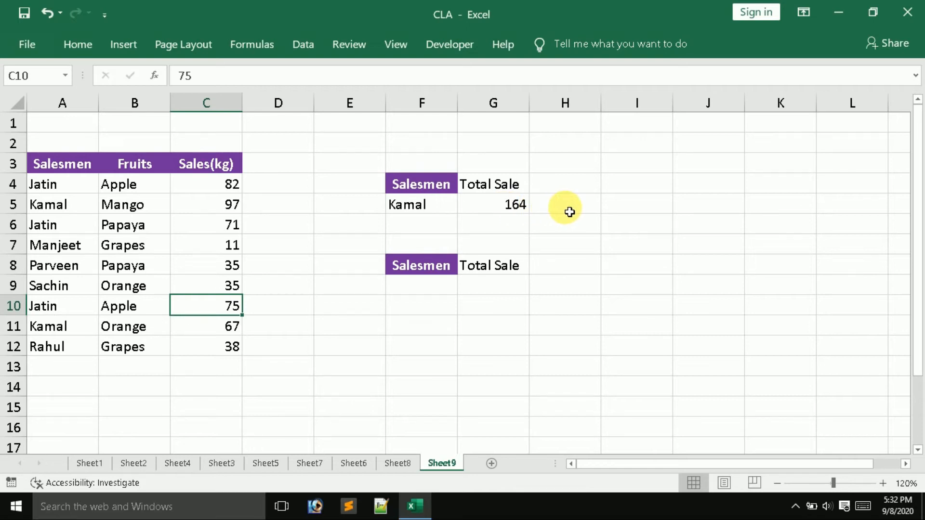
- Replace the heading in G8 with a copy of the Fruits heading from B3
left_click(148, 172)
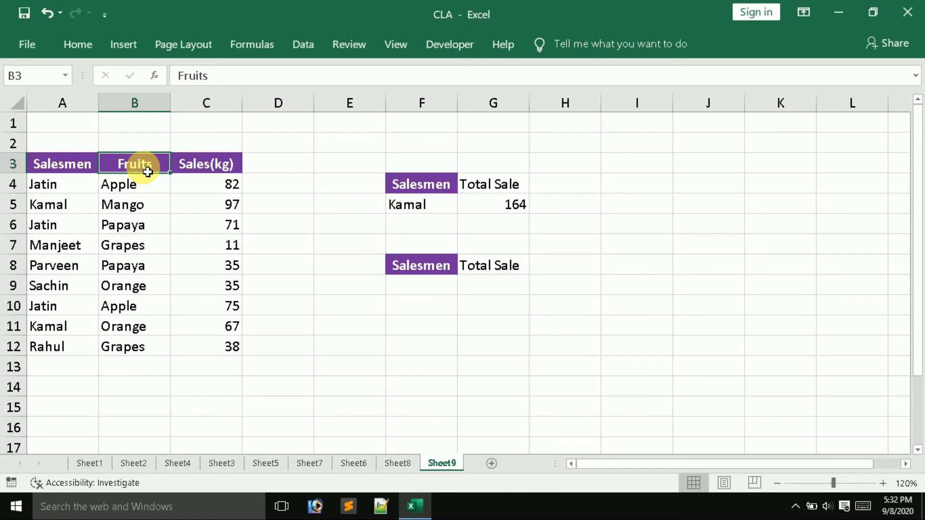
key("ctrl+c")
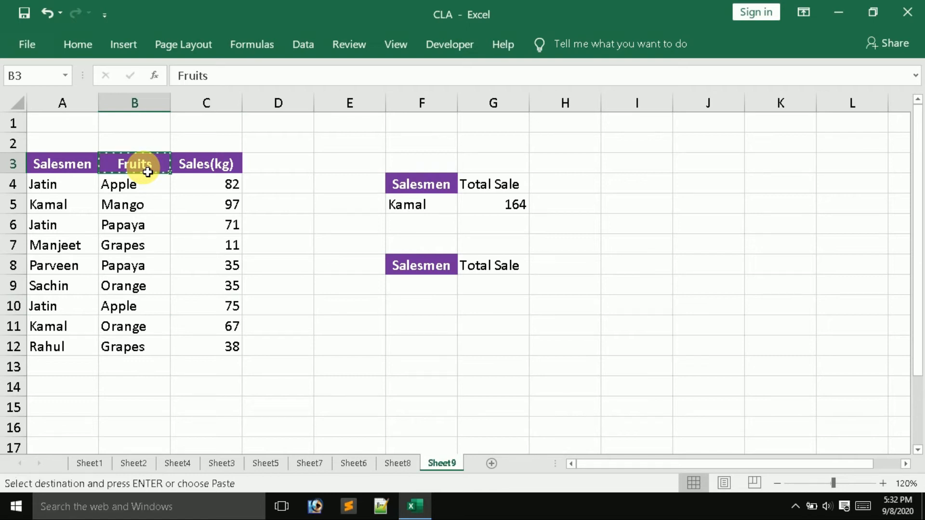
left_click(488, 268)
key("ctrl+v")
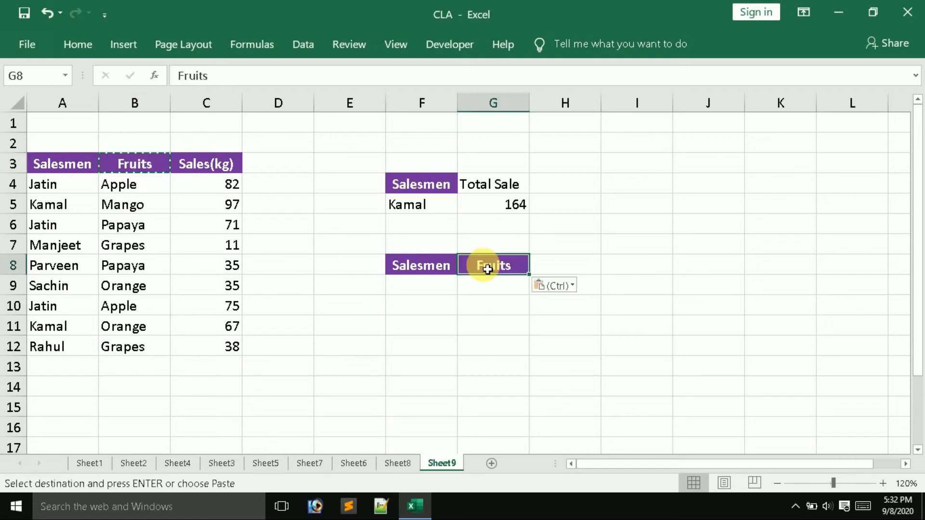
left_click(420, 272)
left_click(496, 268)
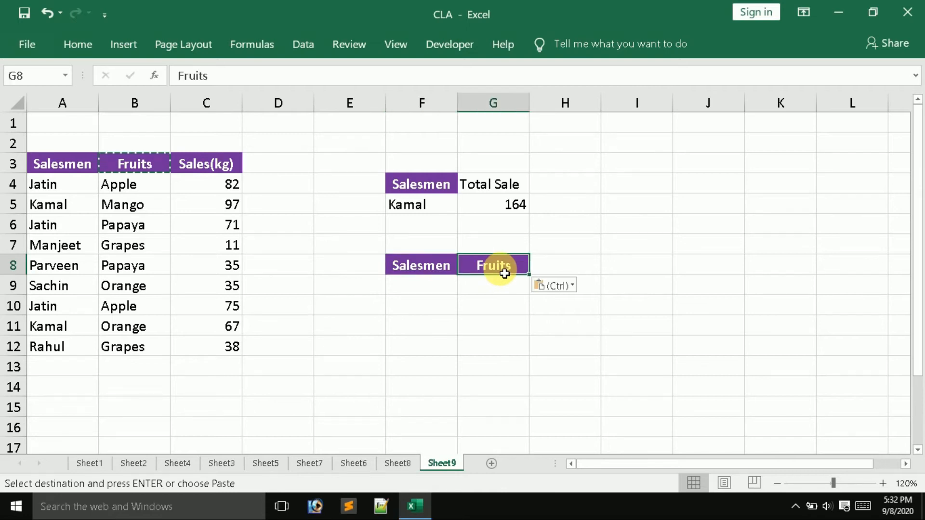
- Copy the Total Sale heading from G4 to H8 beside the Fruits heading
left_click(508, 193)
key("ctrl+c")
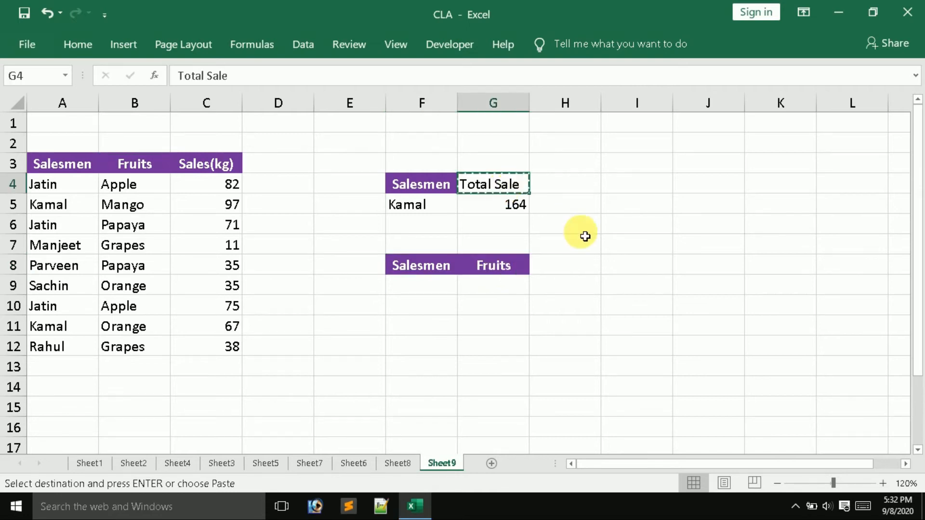
left_click(575, 264)
key("ctrl+v")
key("Escape")
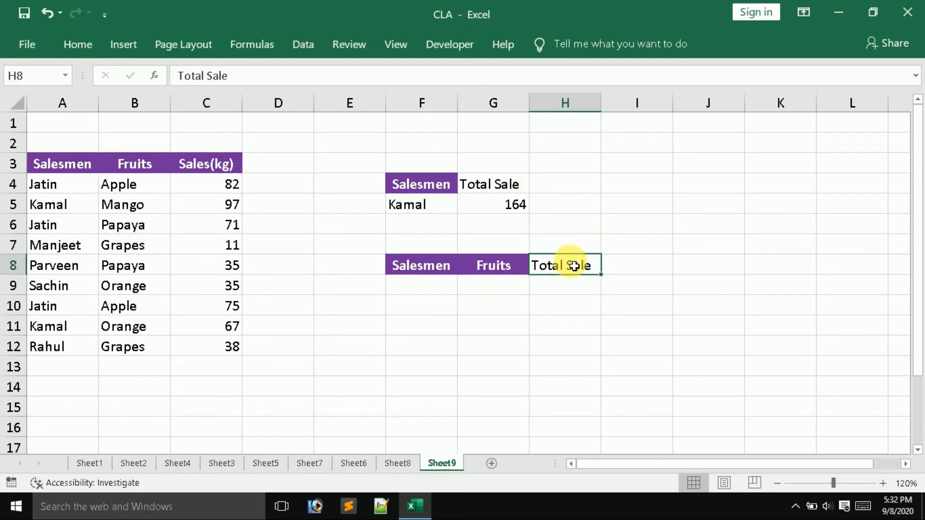
left_click(510, 326)
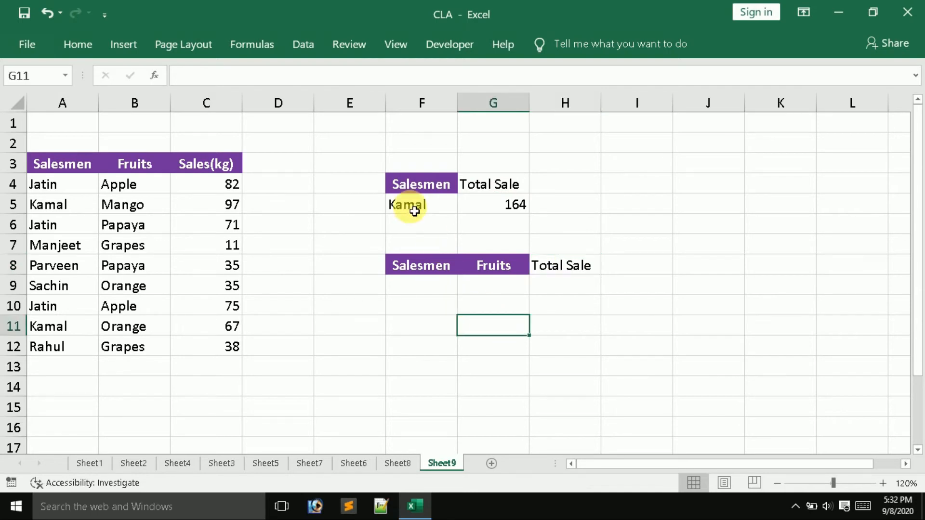
- Copy the salesman name from A4 to F9 and Apple from B4 to G9 as the two criteria
left_click(56, 193)
key("ctrl+c")
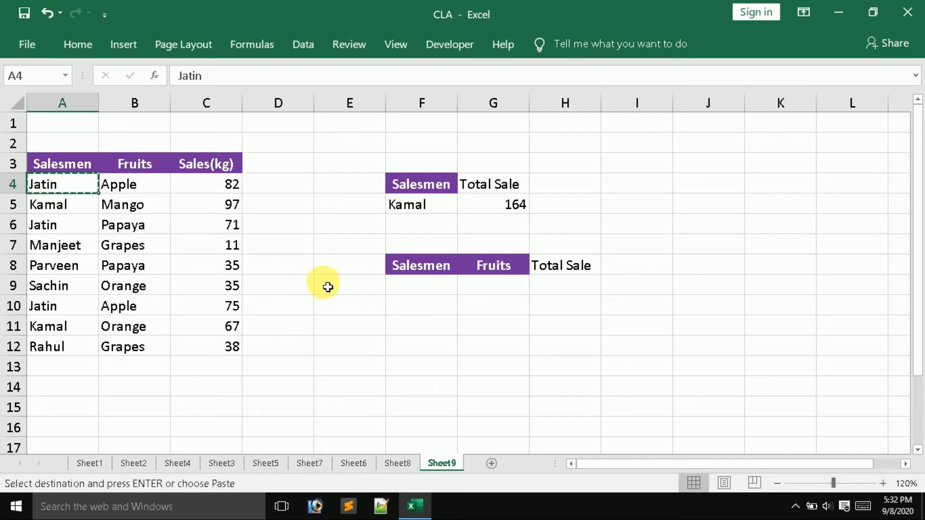
left_click(426, 296)
key("ctrl+v")
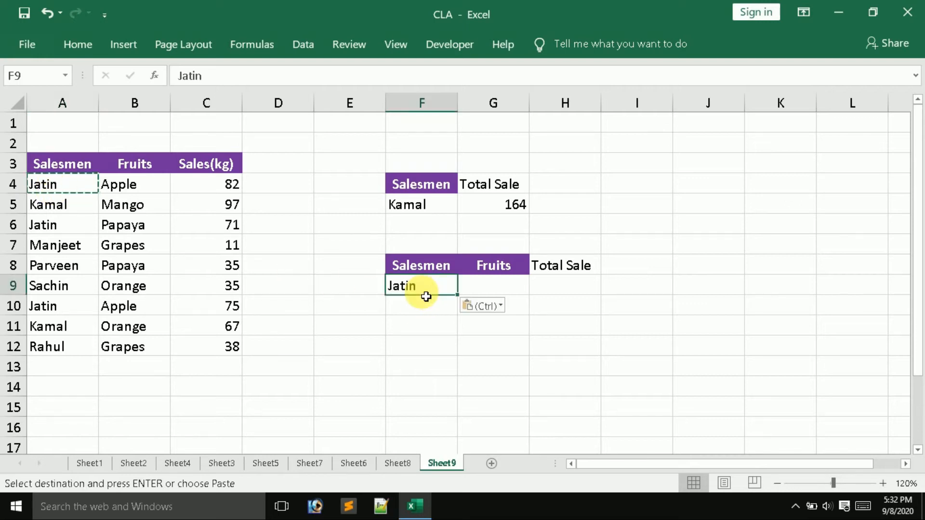
left_click(141, 192)
key("ctrl+c")
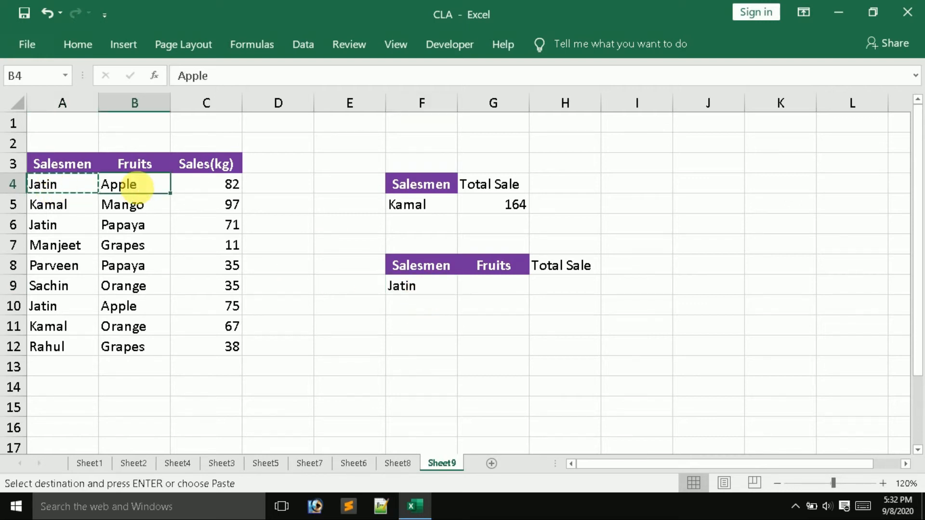
left_click(504, 293)
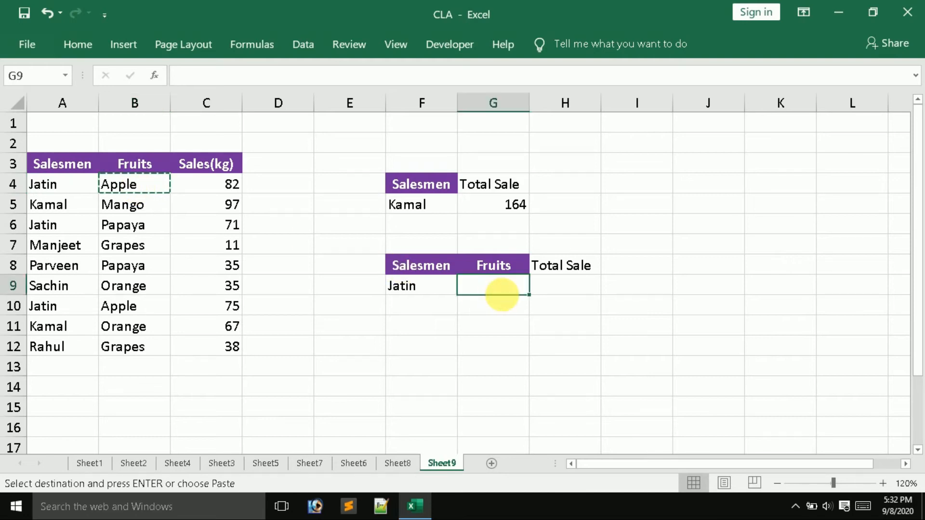
key("ctrl+v")
left_click(376, 323)
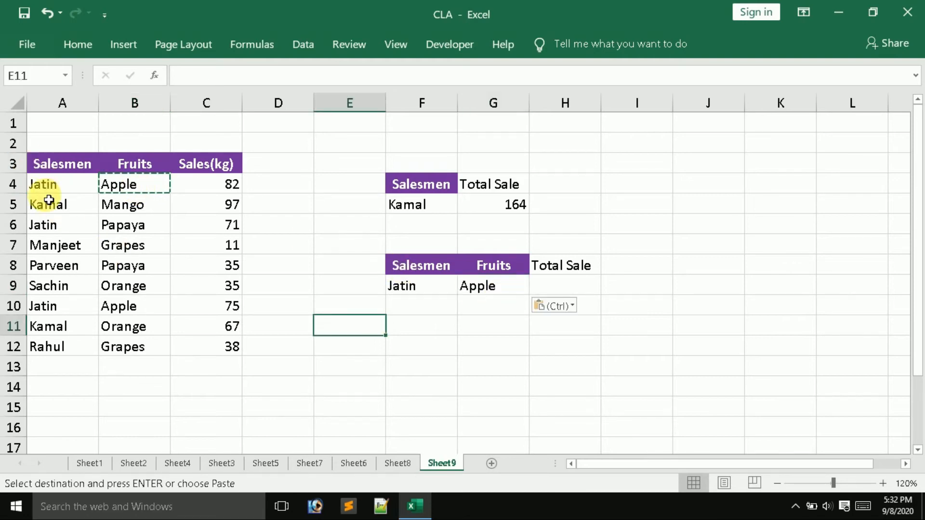
- Fill the two matching salesman-and-Apple records, A4:C4 and A10:C10, with yellow
left_click_drag(51, 193, 218, 186)
double_click(78, 45)
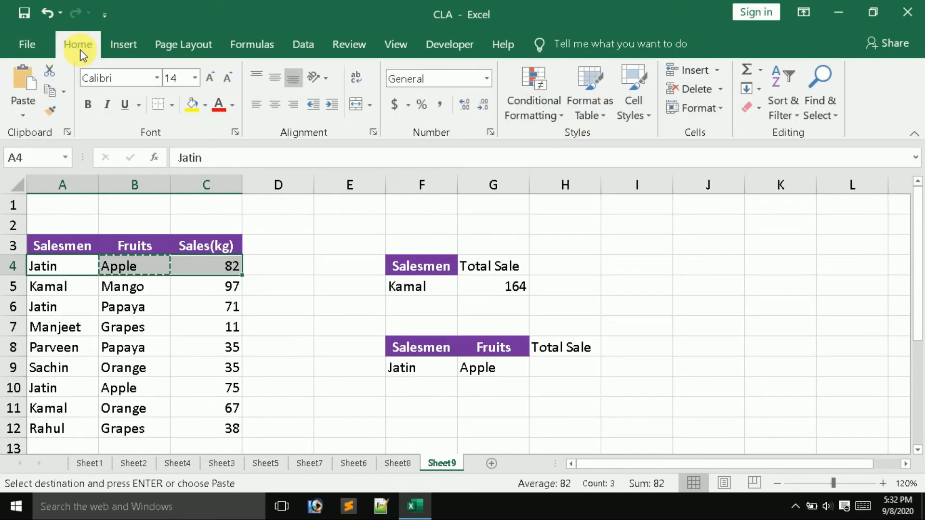
left_click(204, 105)
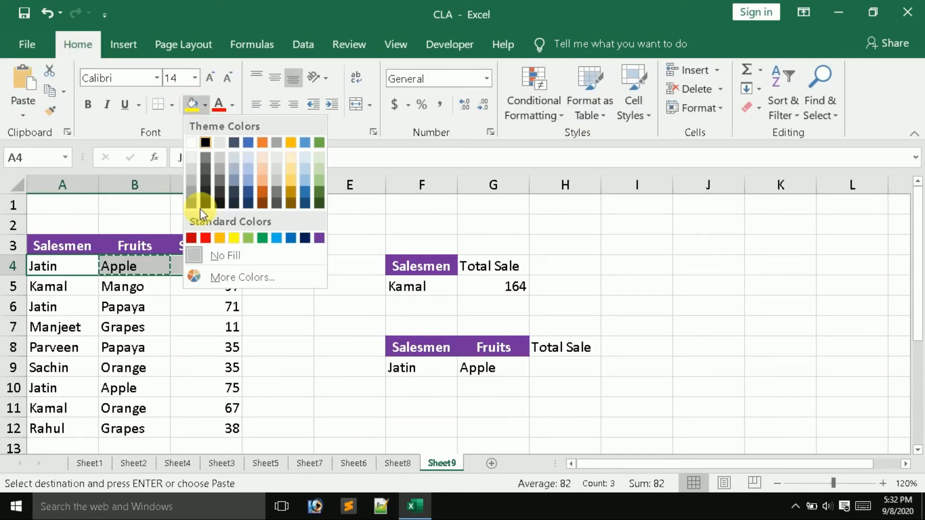
left_click(230, 237)
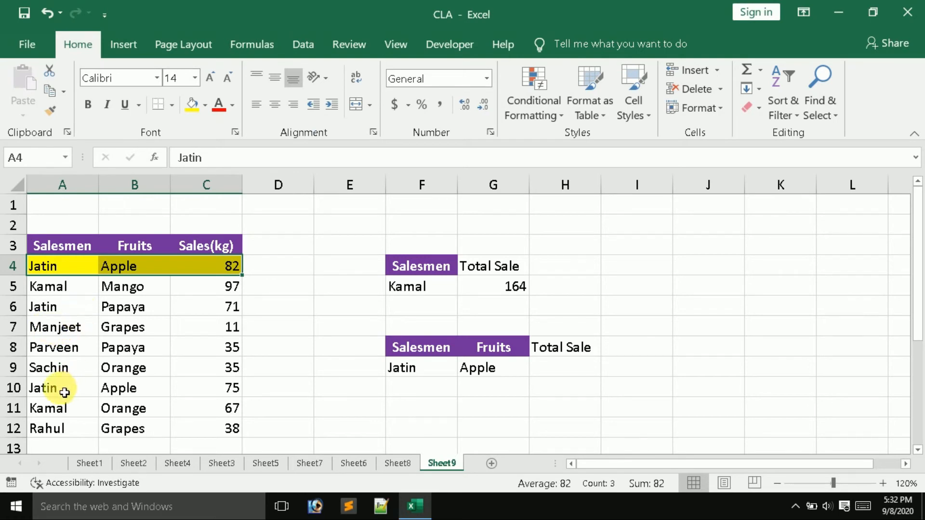
left_click_drag(52, 394, 212, 388)
left_click(194, 105)
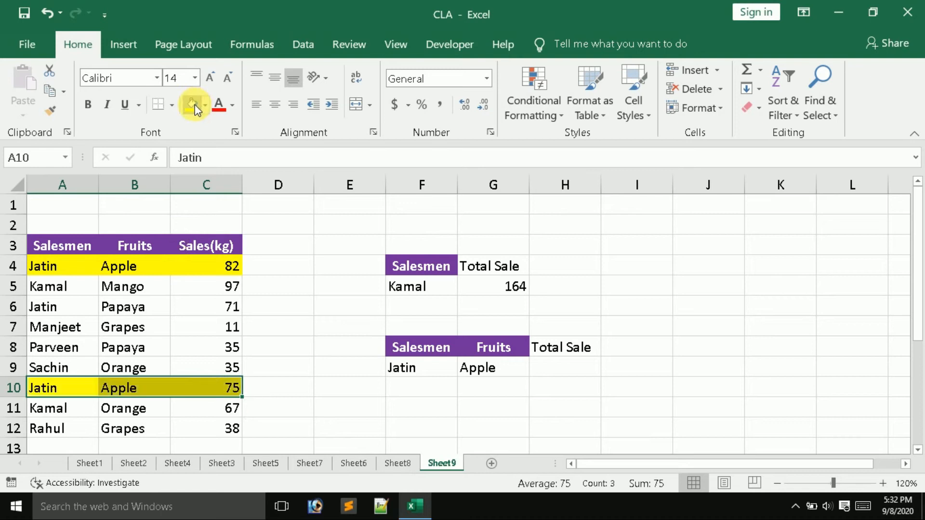
- Fill the same salesman's Papaya record in A6:C6 with light blue to set it apart
left_click_drag(47, 306, 212, 306)
left_click(206, 104)
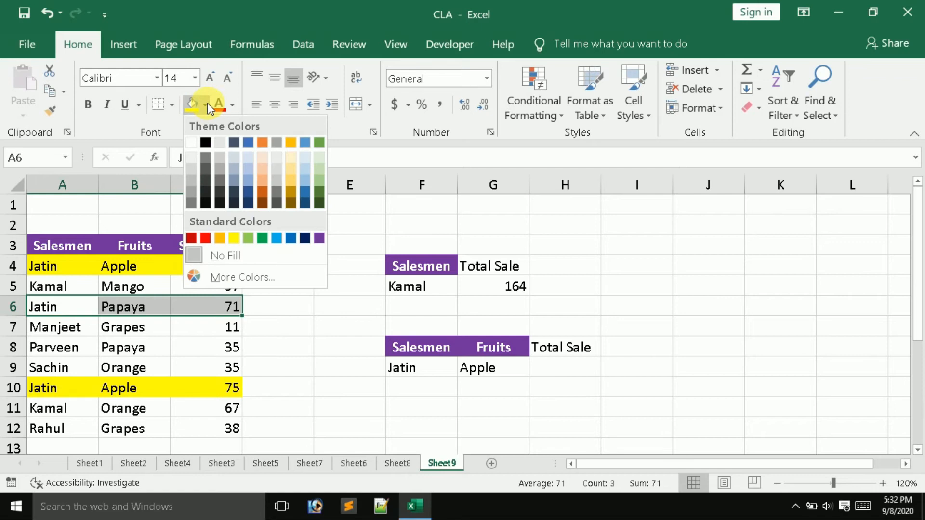
left_click(276, 238)
left_click(182, 324)
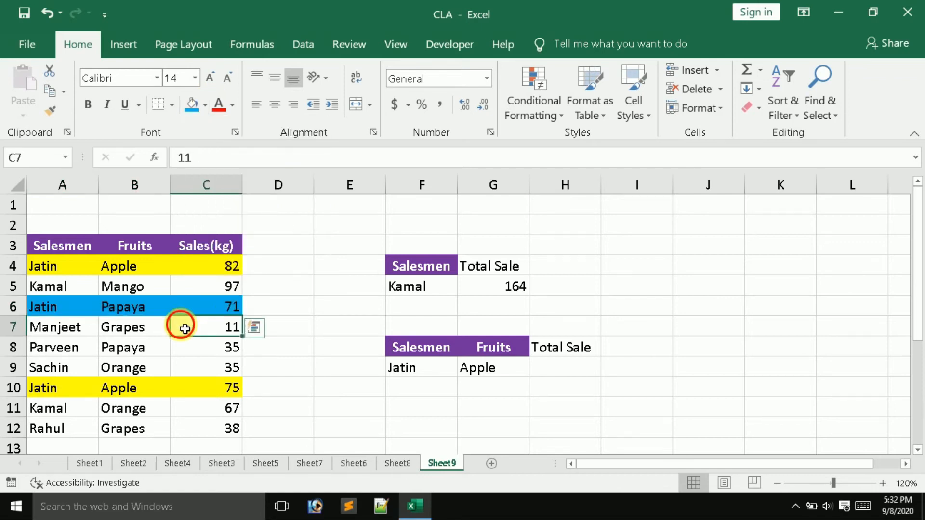
left_click(222, 276)
left_click(223, 398)
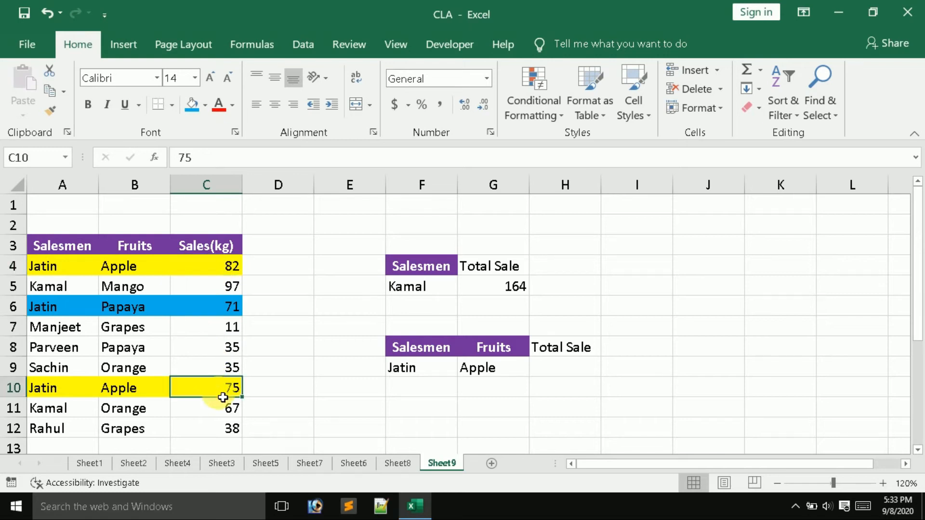
left_click(567, 369)
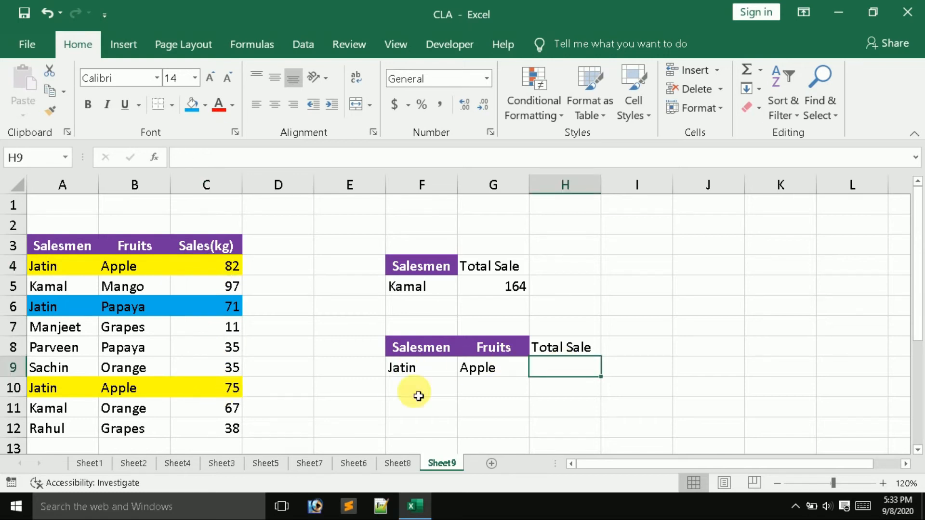
- On Sheet8, highlight the Sumifs entry in B7 with a yellow fill
left_click(408, 463)
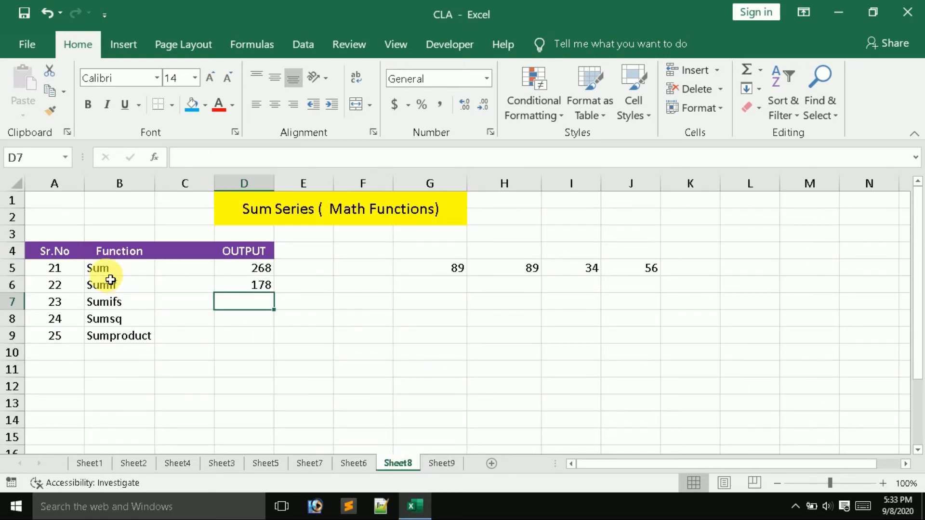
left_click(99, 268)
left_click(117, 287)
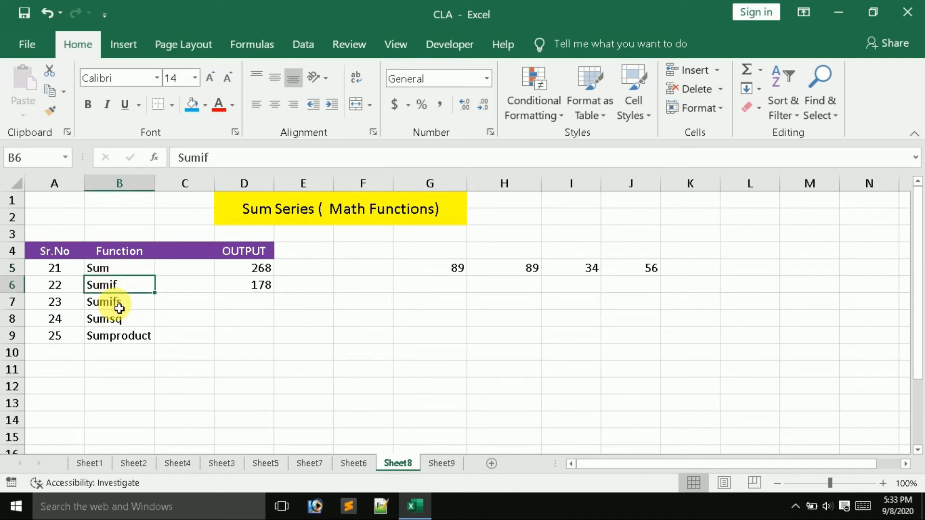
left_click(119, 308)
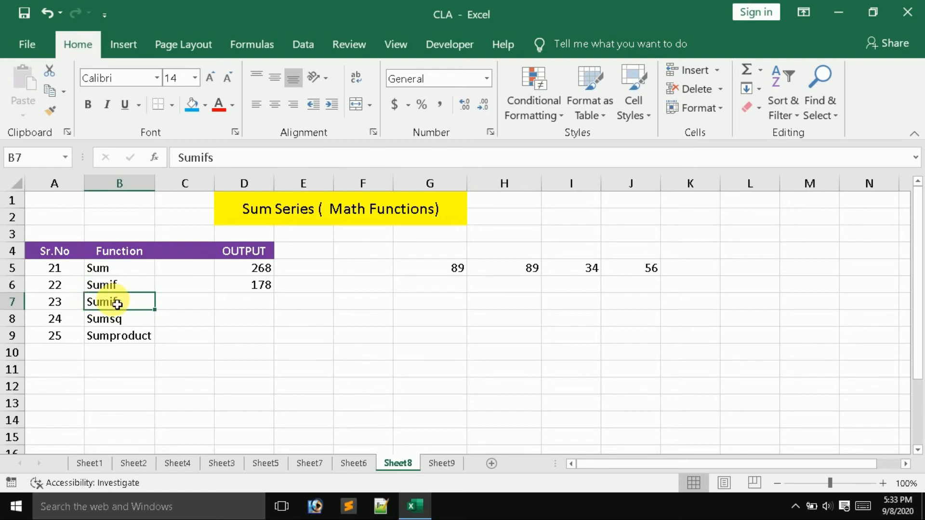
left_click(205, 105)
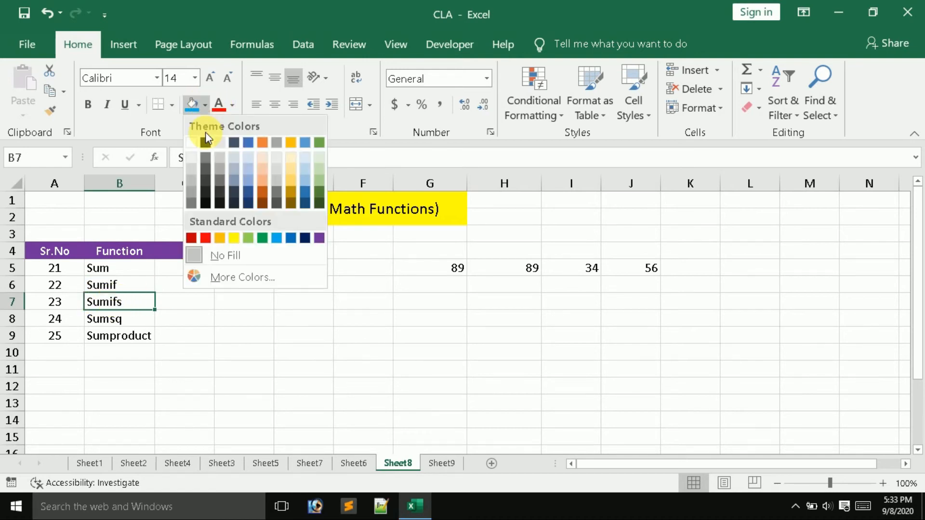
left_click(233, 238)
left_click(198, 350)
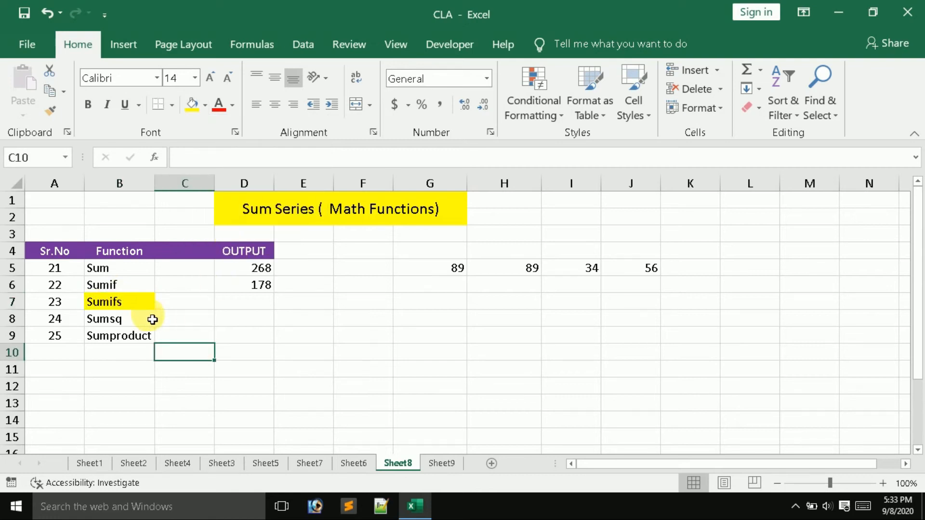
left_click_drag(103, 266, 219, 294)
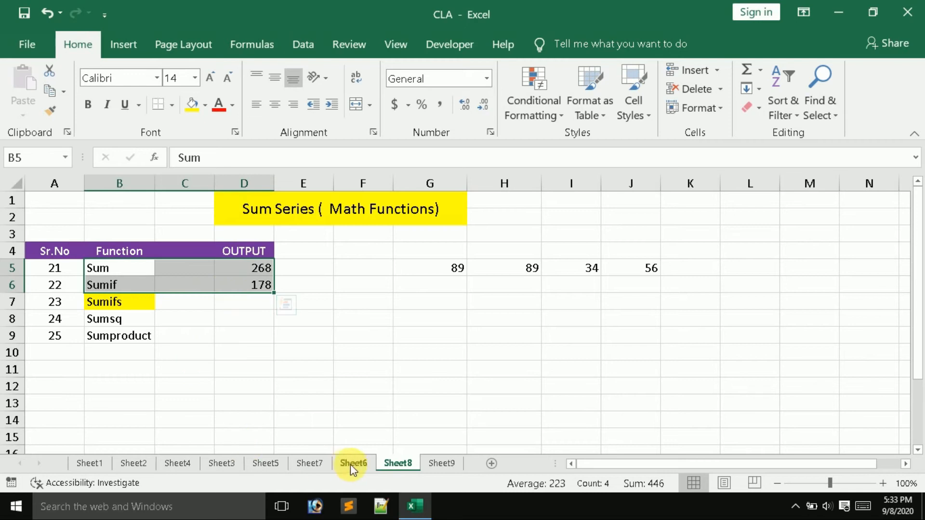
- Return to Sheet9 and begin a SUMIFS formula in H9 with C4:C12 as the sum range
left_click(435, 461)
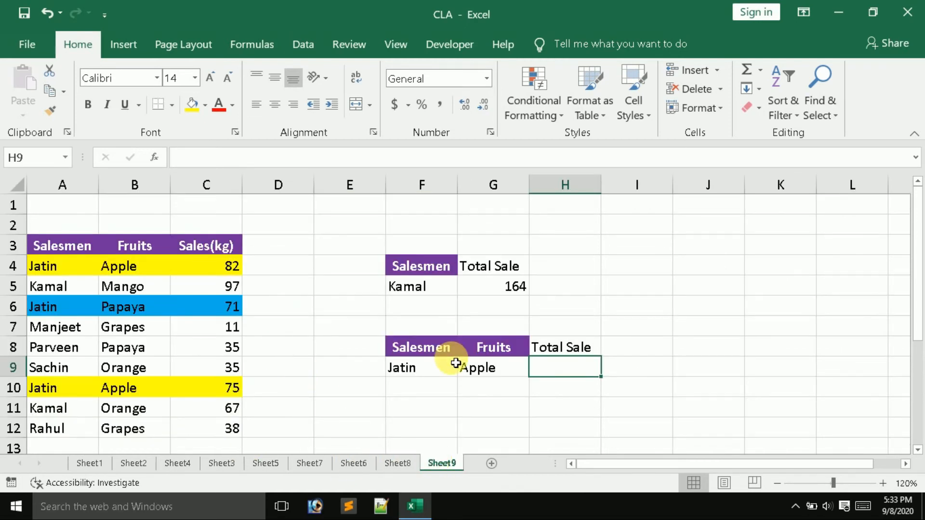
type("=")
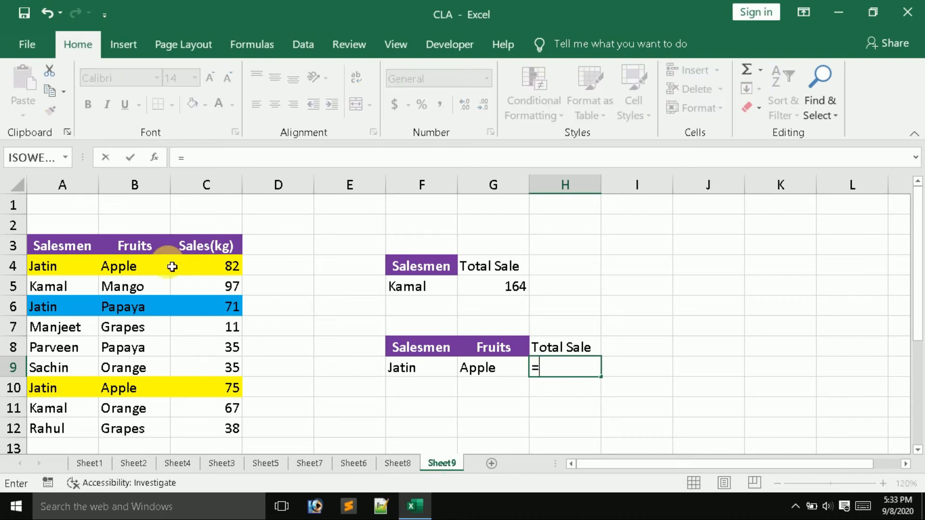
left_click(109, 270)
key("BackSpace")
key("BackSpace")
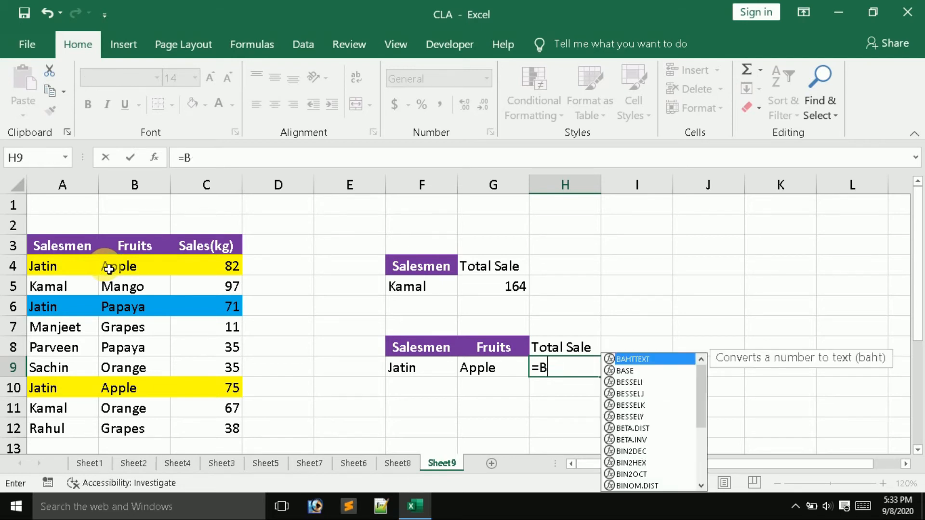
type("su")
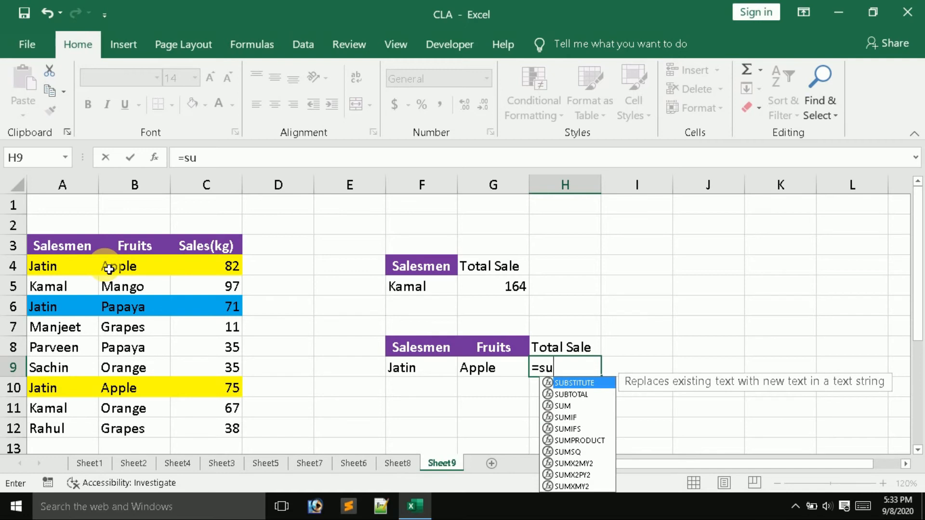
type("mi")
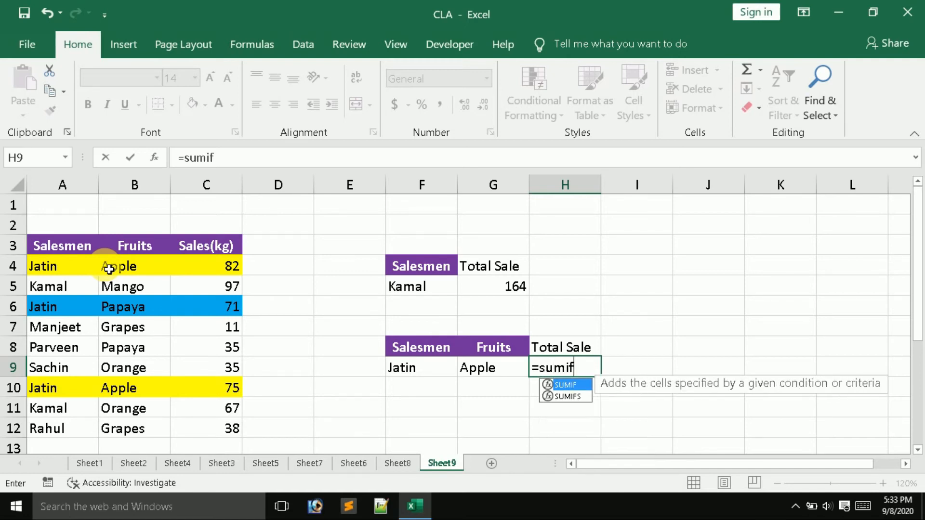
type("f")
key("Down")
key("Tab")
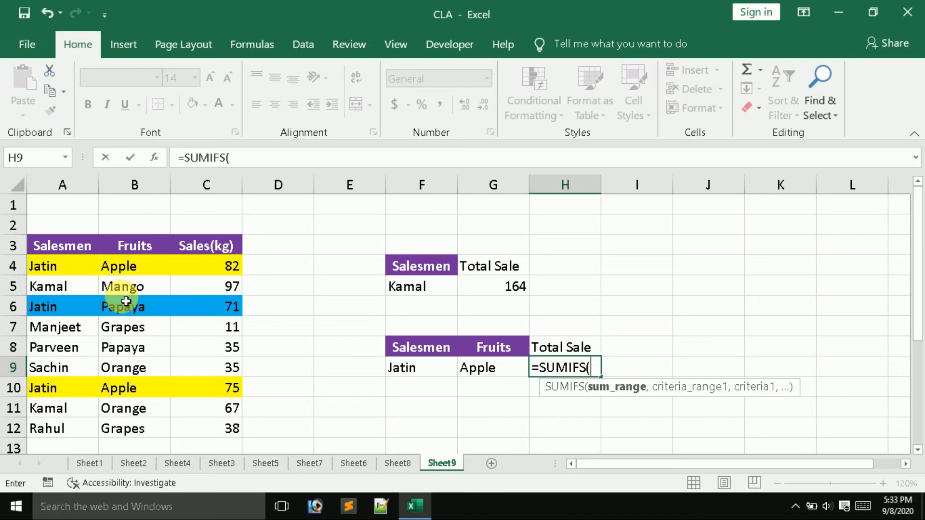
left_click_drag(223, 265, 222, 440)
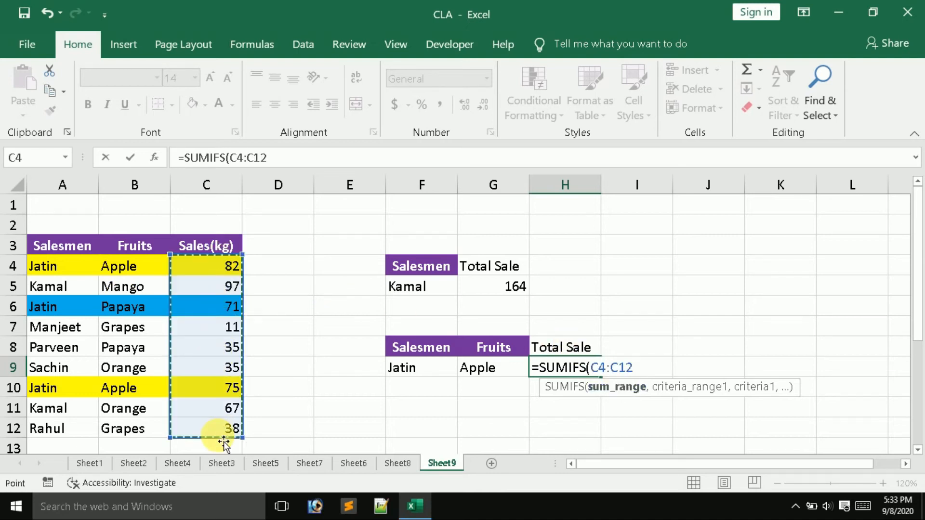
type(",")
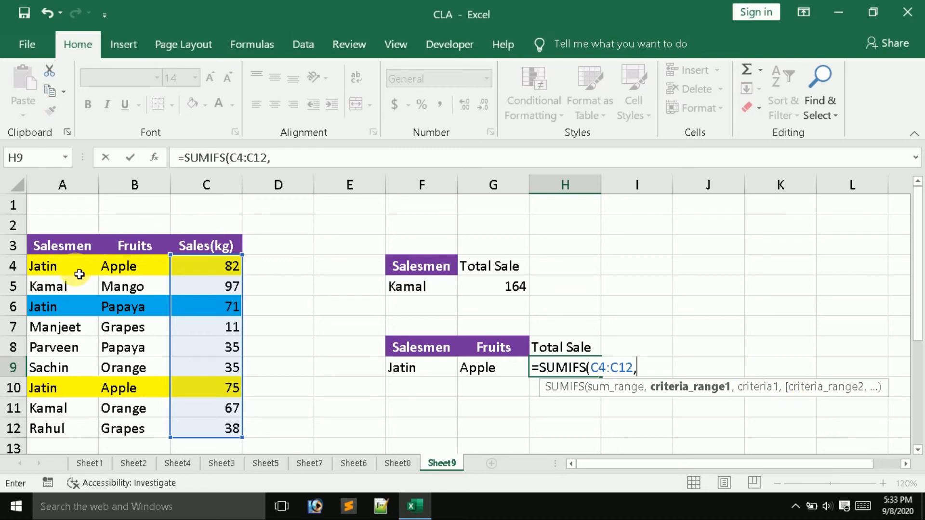
- Add A4:A12 as the first criteria range and F9 as its criterion in the SUMIFS formula
left_click_drag(80, 269, 65, 430)
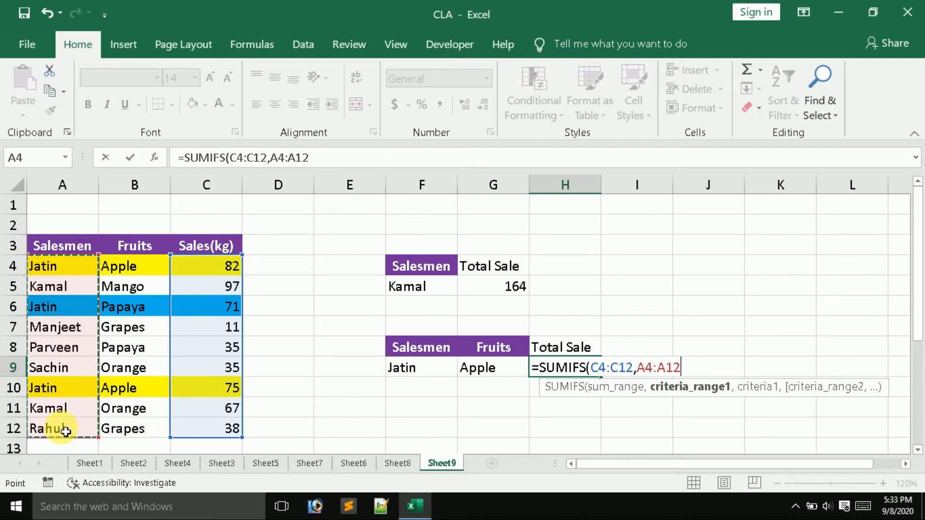
type(",")
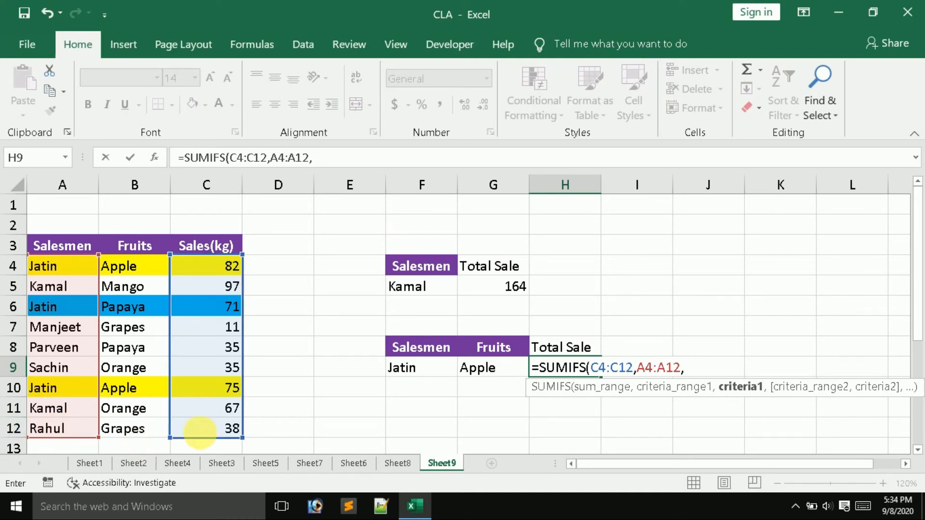
left_click(422, 376)
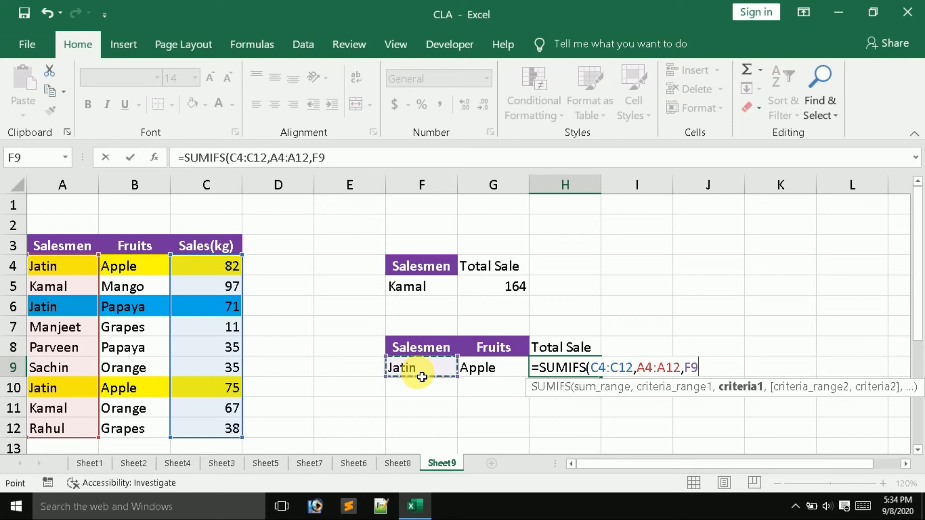
type(",")
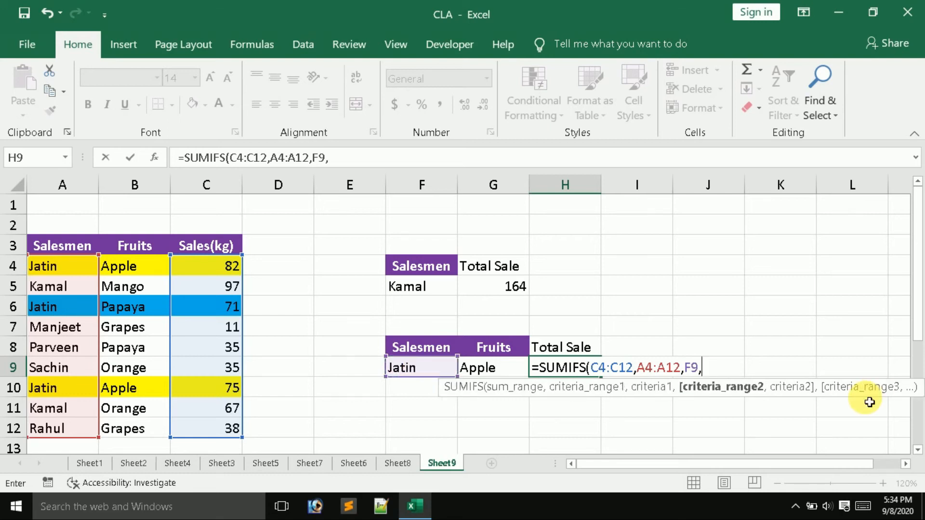
- Complete the SUMIFS formula with B4:B12 as the second criteria range and G9 as its criterion
left_click_drag(144, 263, 140, 434)
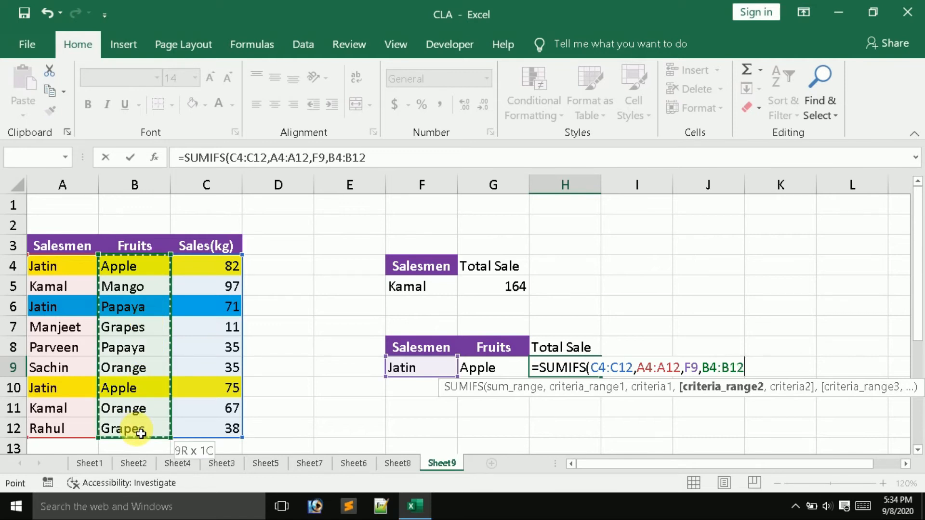
left_click_drag(140, 433, 141, 433)
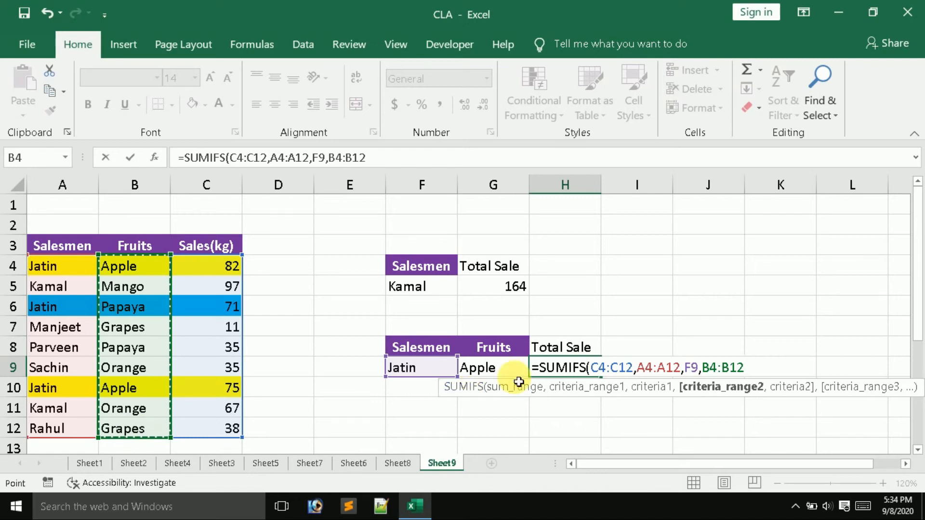
type(",")
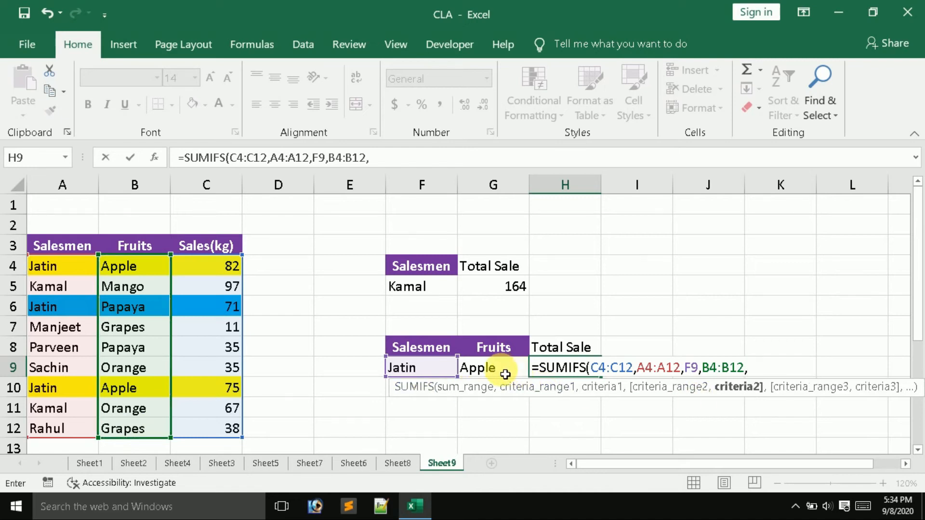
left_click(503, 374)
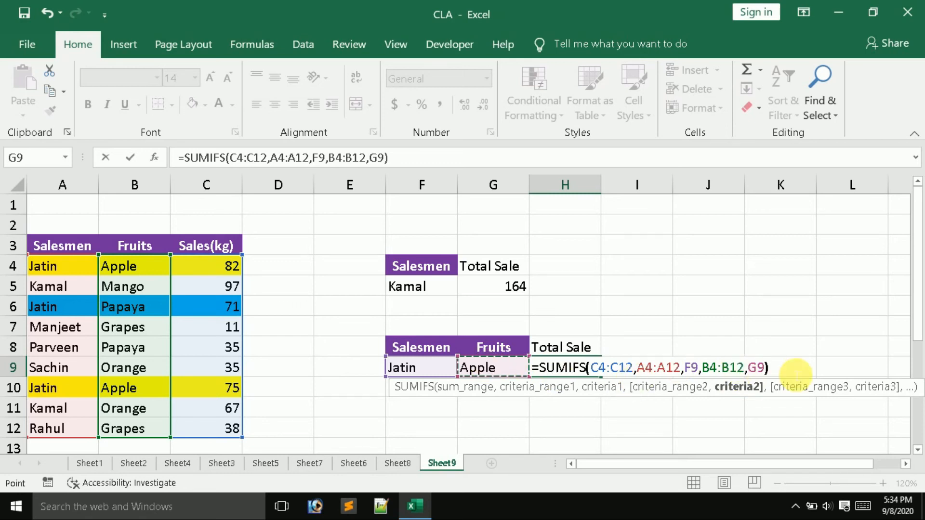
key("Return")
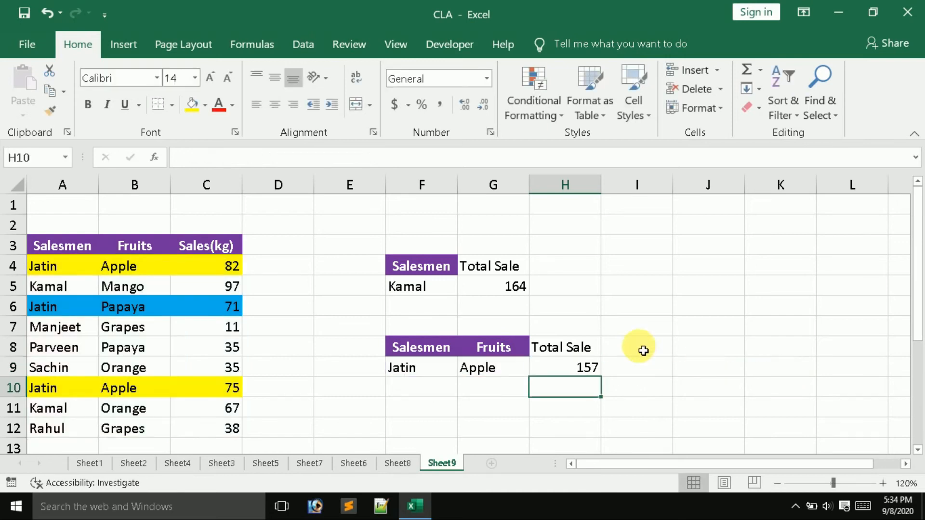
- Cross-check the SUMIFS total by entering =C4+C10 in J9
left_click(681, 368)
type("=")
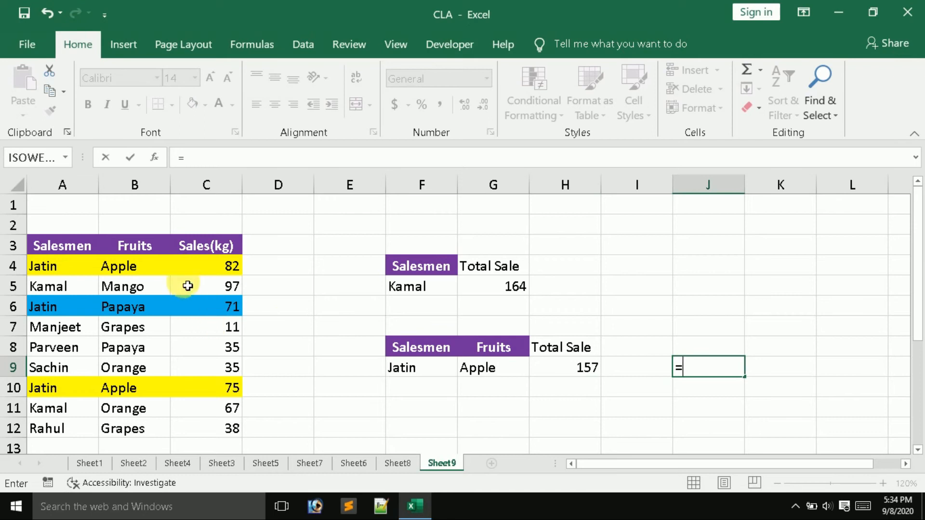
left_click(228, 273)
type("+")
left_click(214, 394)
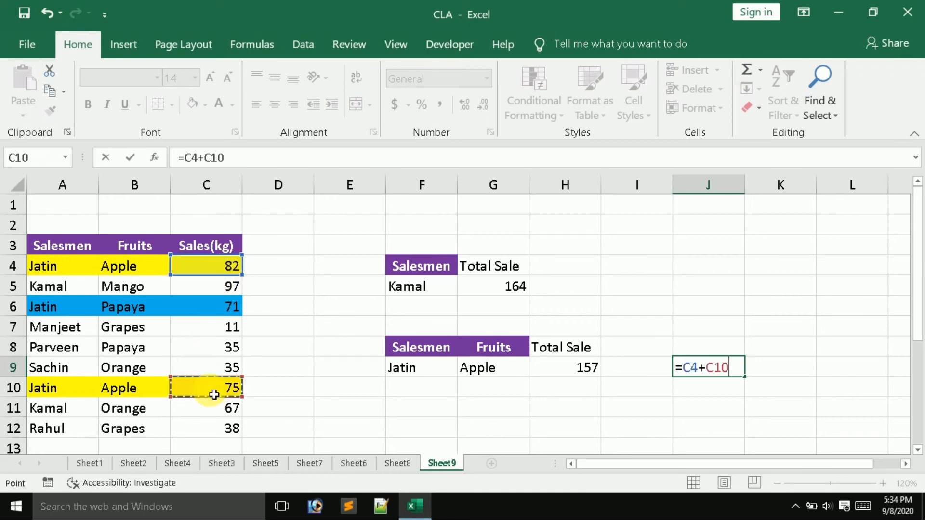
key("Return")
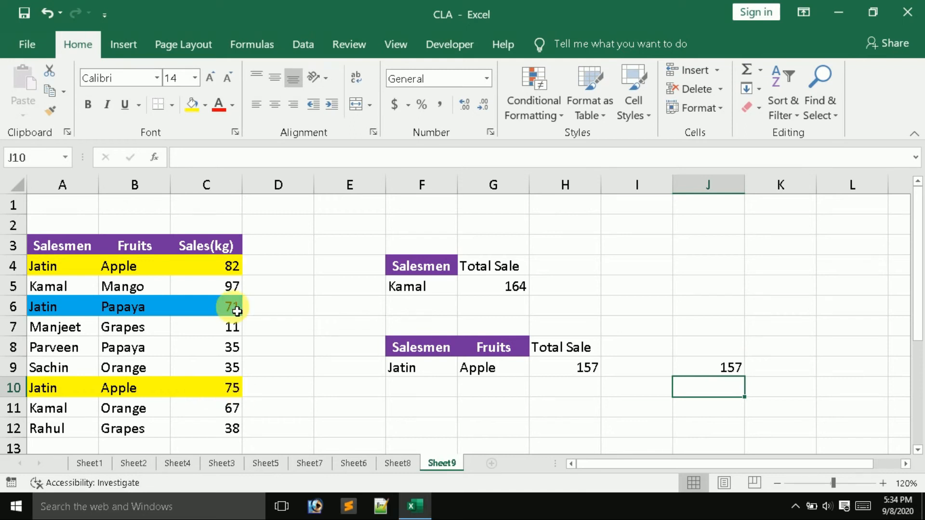
left_click(137, 309)
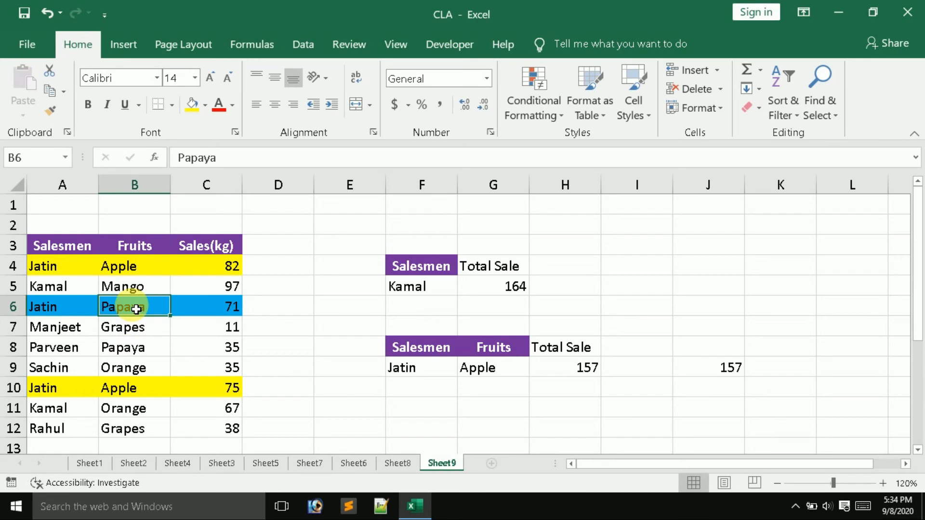
- Change the fruit in B6 to Apple and recheck the SUMIFS formula in H9
type("Apple")
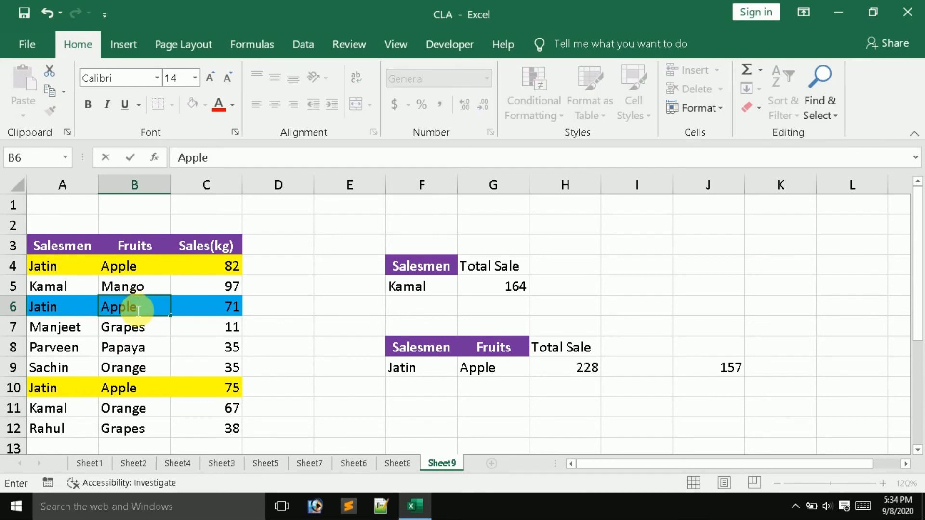
key("Return")
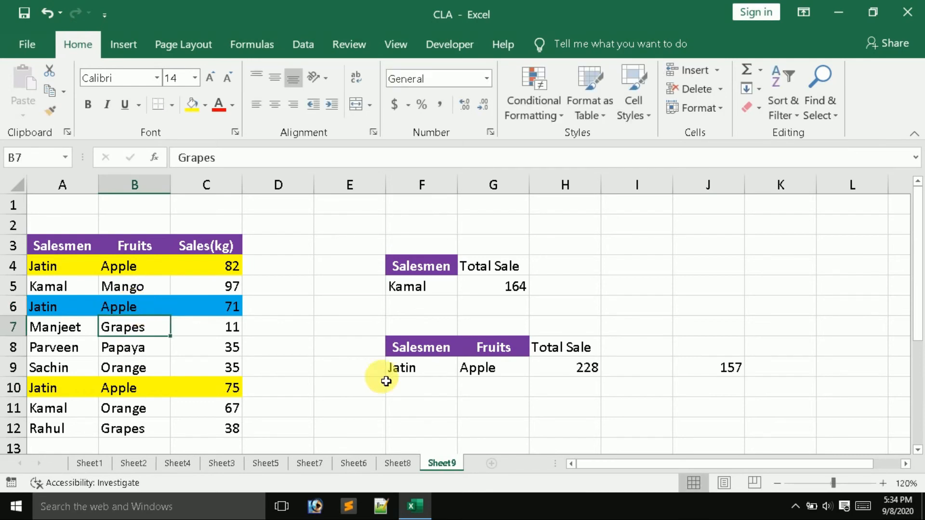
double_click(573, 375)
key("Return")
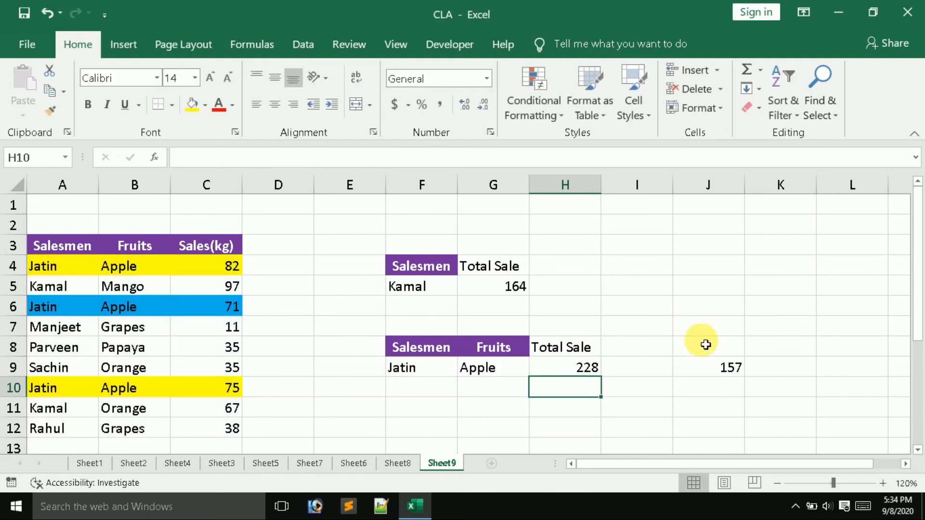
- Extend the cross-check formula in J9 to =C4+C10+C6
double_click(718, 371)
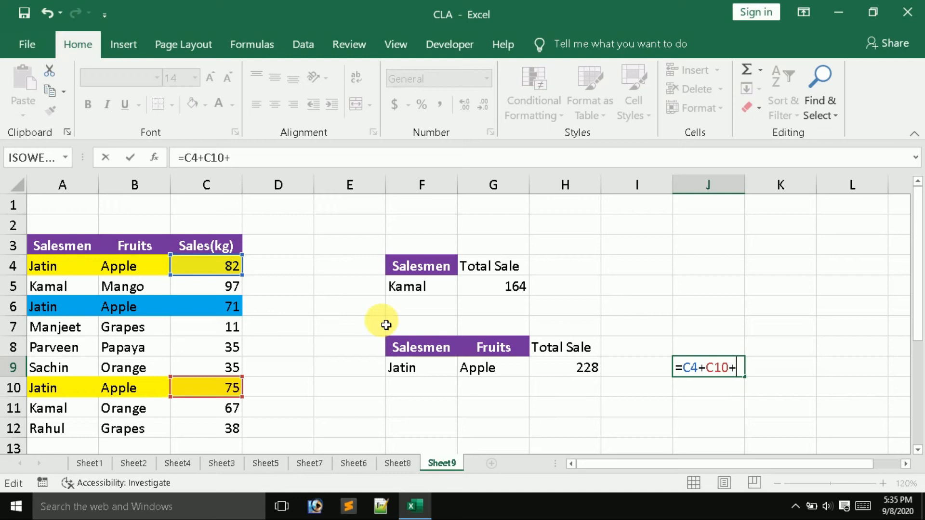
left_click(218, 314)
key("Return")
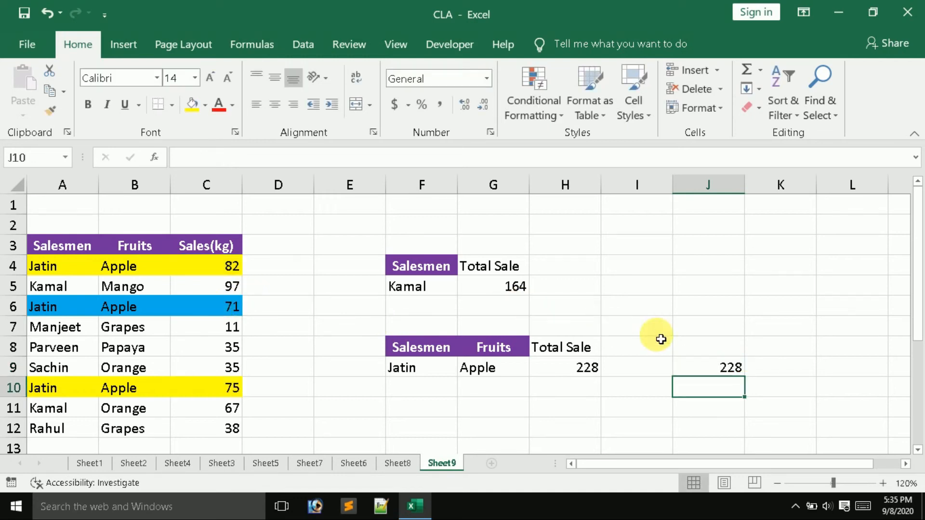
left_click(715, 372)
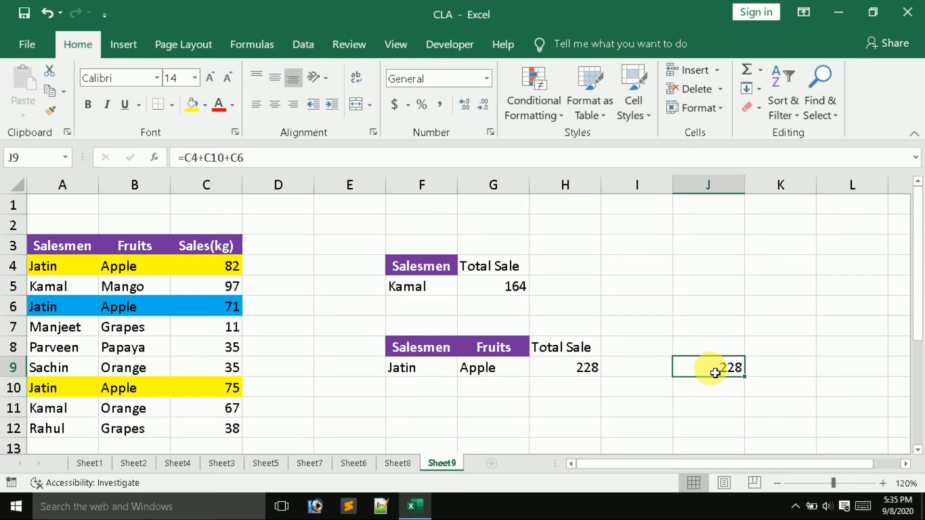
key("Delete")
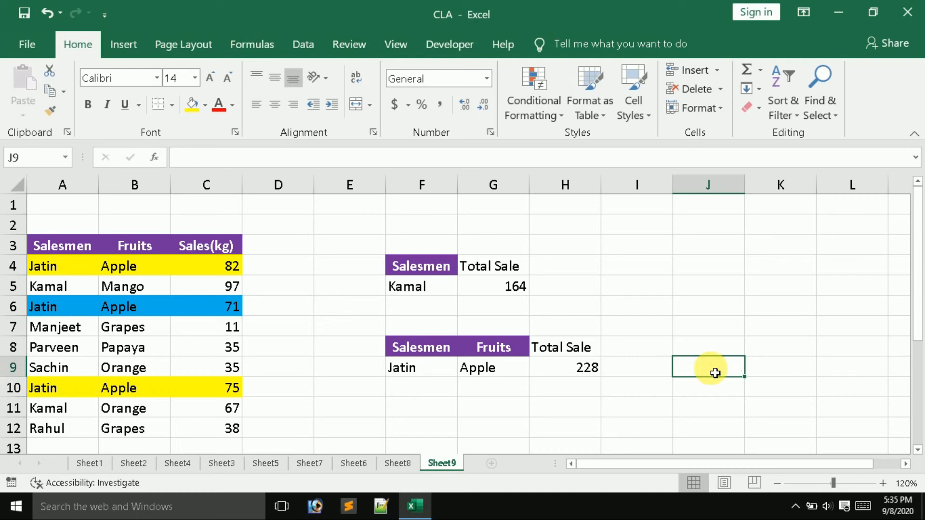
key("ctrl+z")
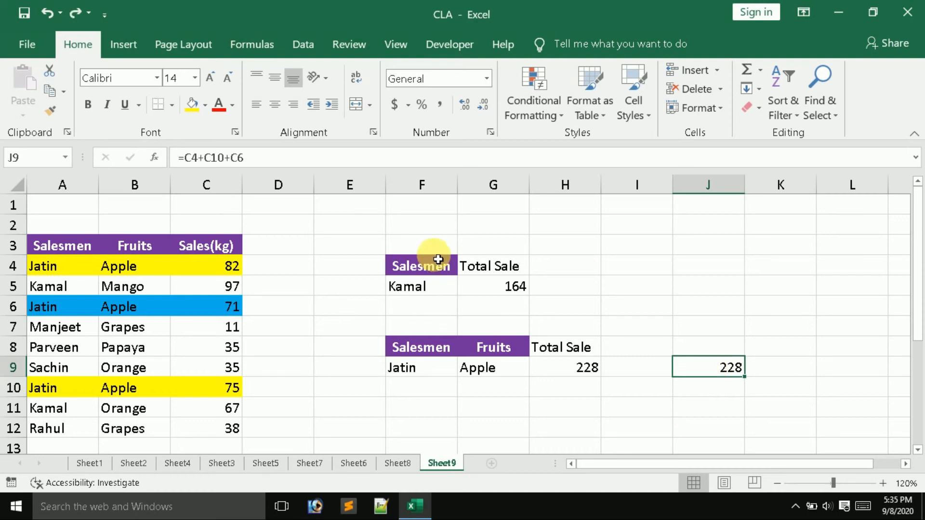
- Merge and centre cells F2:G2 above the first Salesmen and Total Sale table
left_click(436, 233)
left_click_drag(436, 232, 482, 227)
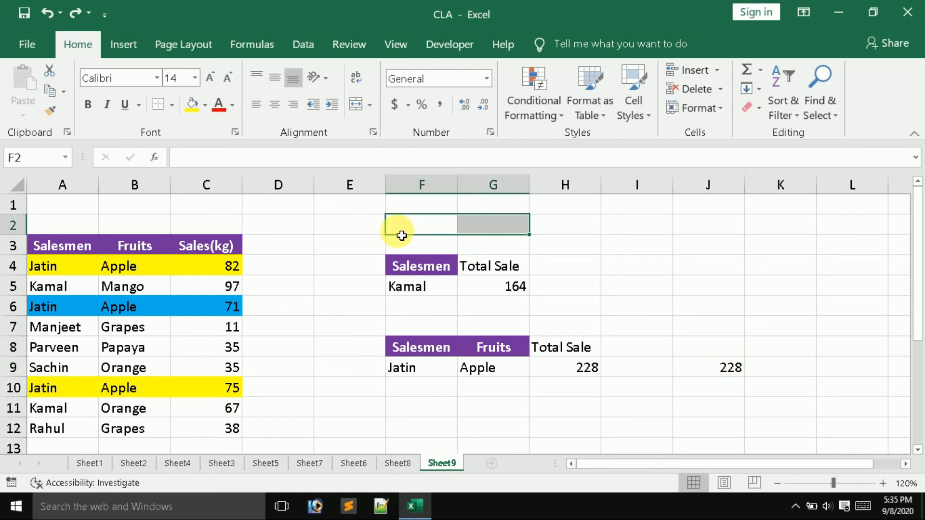
left_click(172, 104)
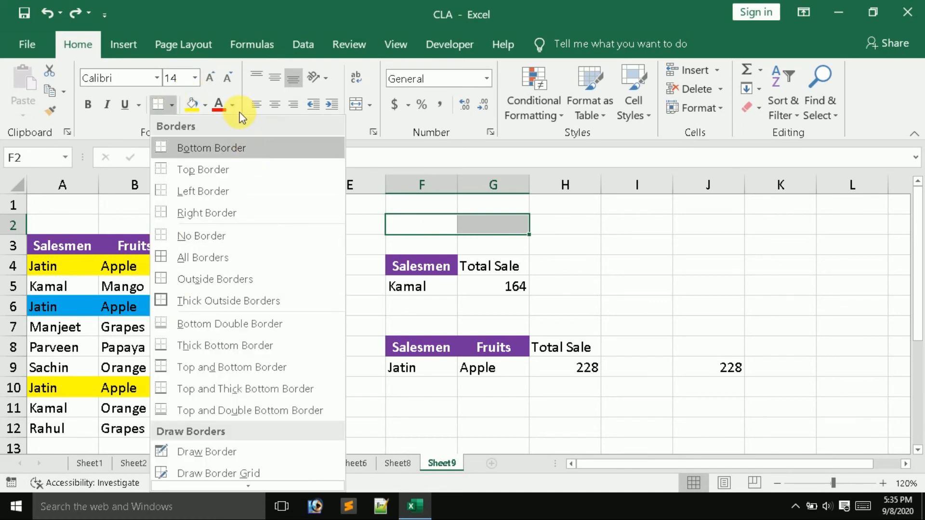
left_click(359, 104)
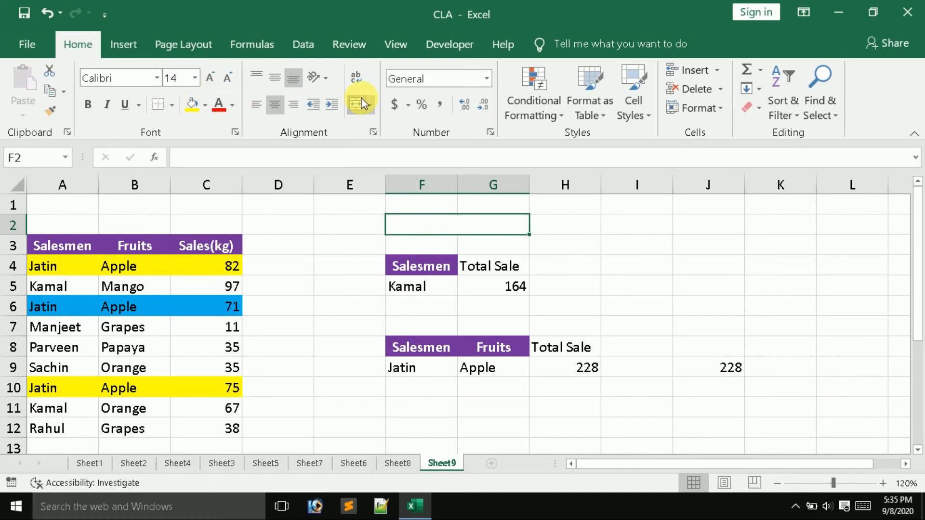
- Enter the heading Sumif in the merged cell F2 and fill it yellow
type("Sumif")
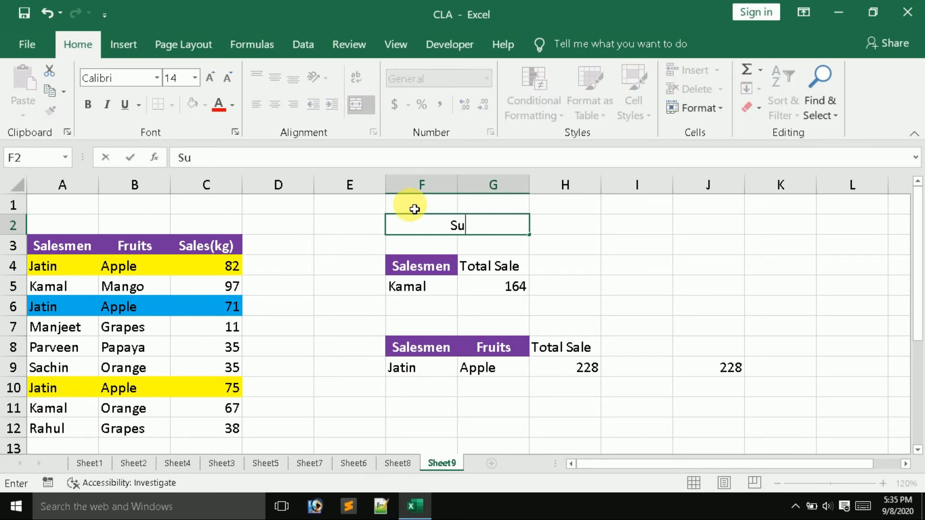
key("Return")
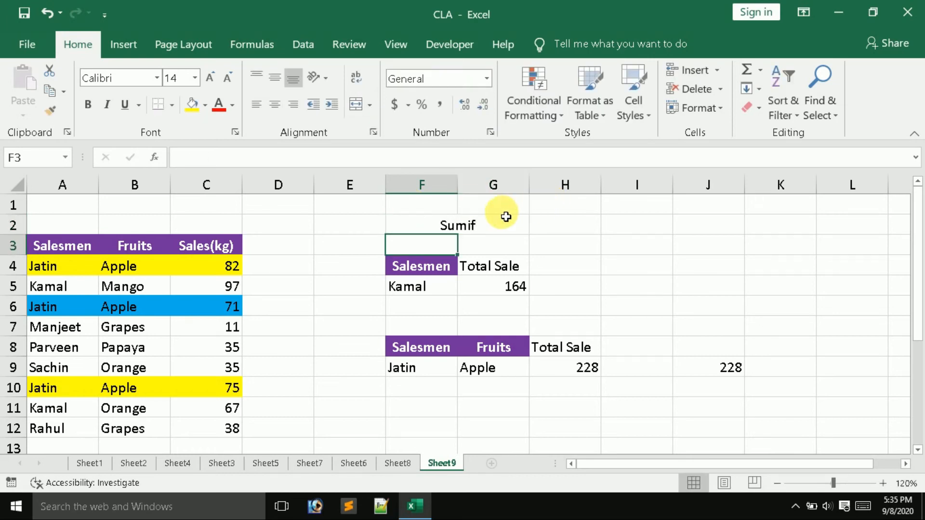
left_click(470, 223)
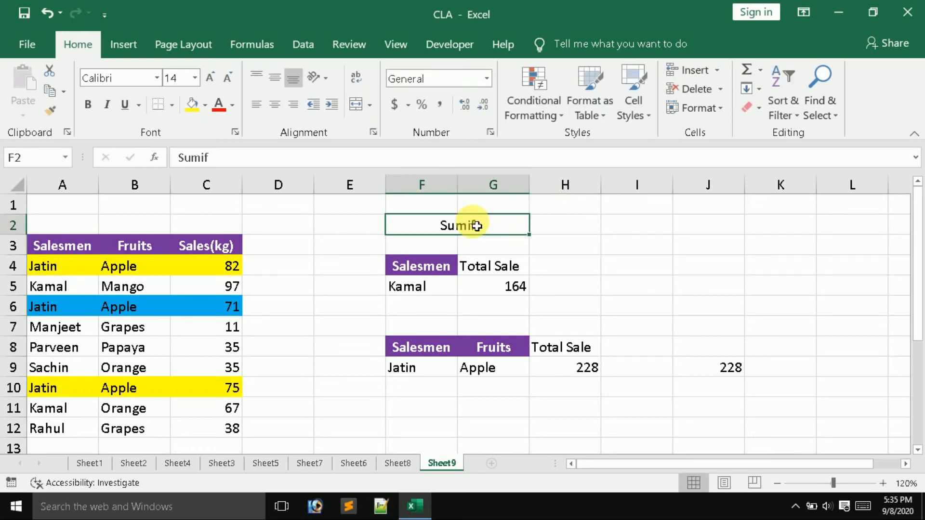
left_click(191, 104)
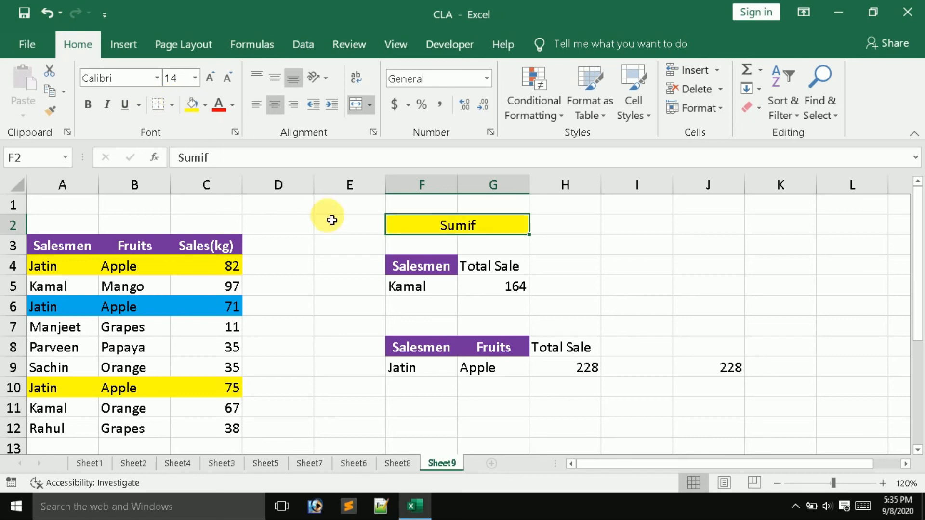
- Copy the Sumif heading to F6 above the two-criteria table and change the copy's text to Sumifs
key("ctrl+c")
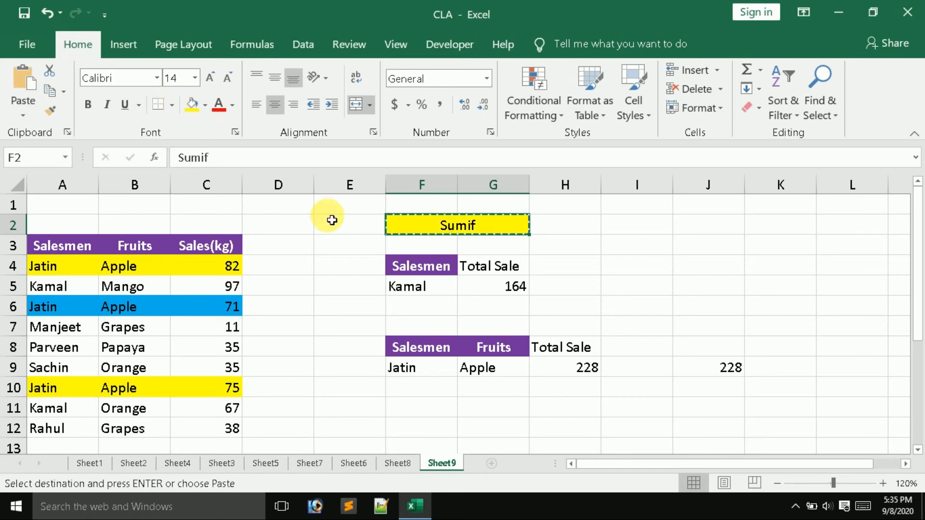
left_click(429, 313)
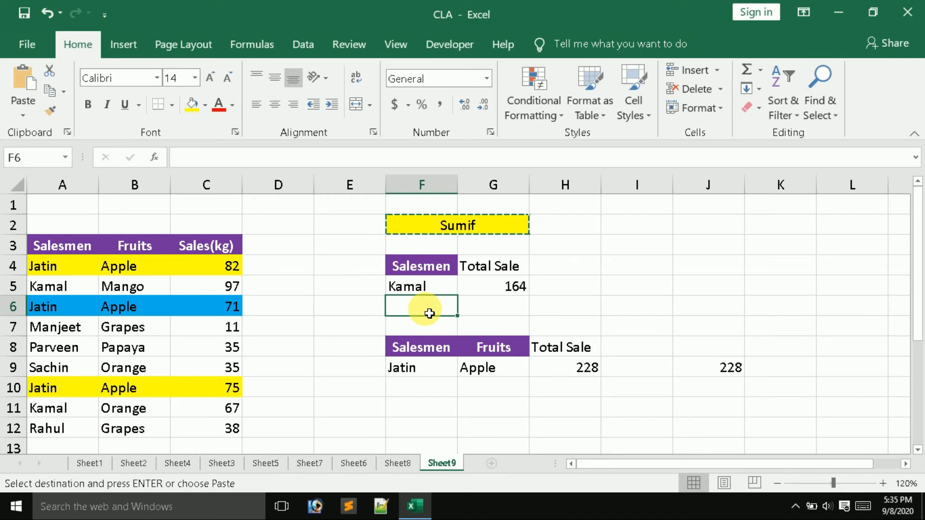
key("ctrl+v")
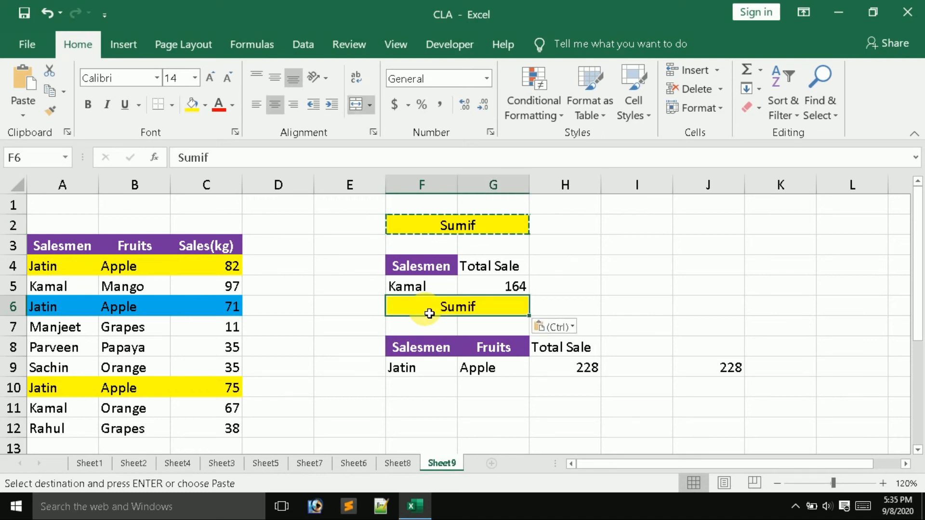
key("Escape")
double_click(489, 312)
type("s")
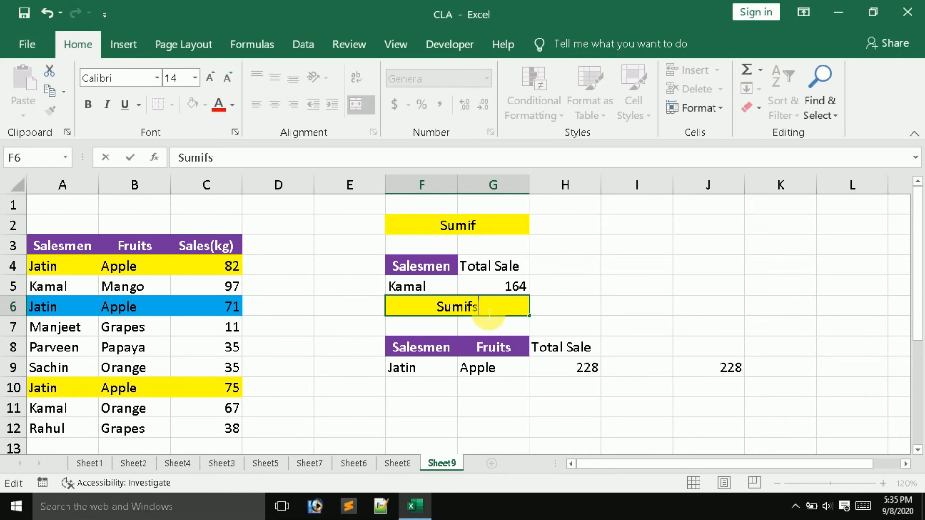
key("Return")
left_click(604, 286)
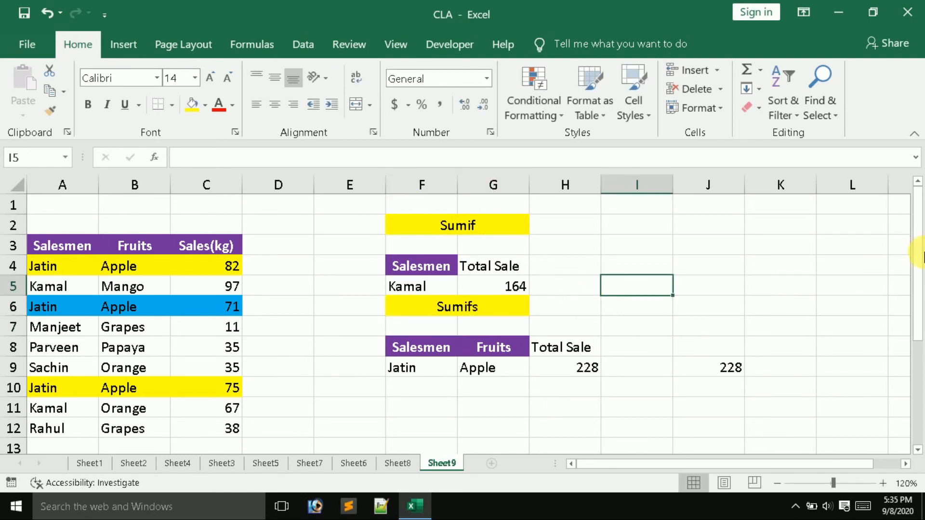
- Return to Sheet8 and enter 1 in C8 on the Sumsq row
mouse_move(921, 285)
left_mouse_down()
mouse_move(921, 334)
mouse_move(921, 289)
left_mouse_up()
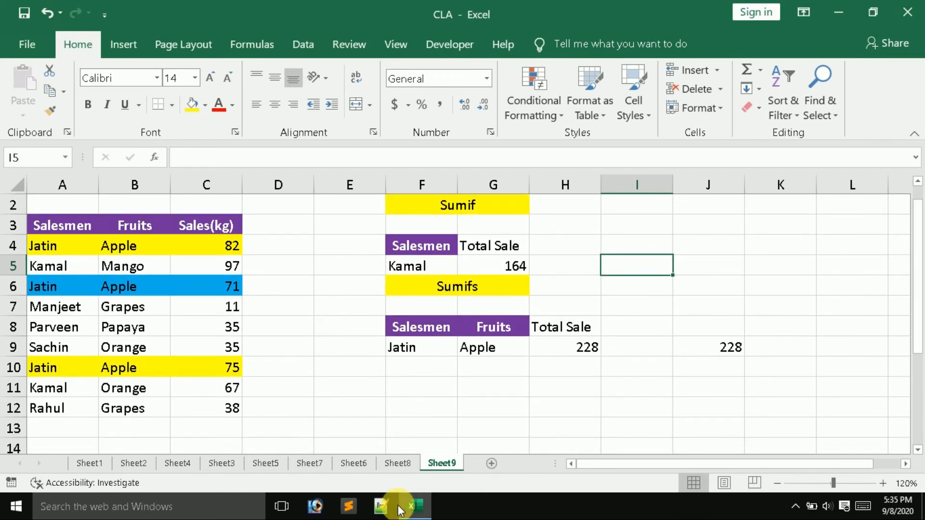
left_click(400, 465)
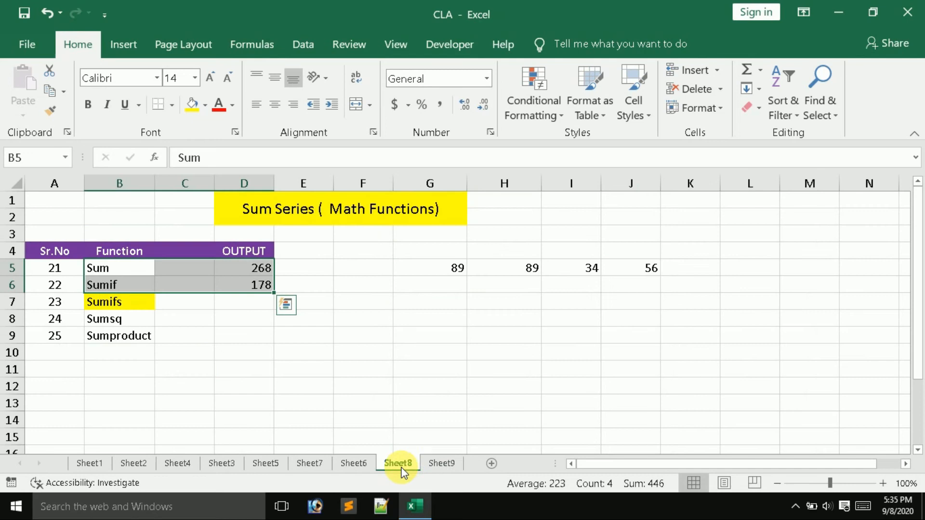
left_click(116, 320)
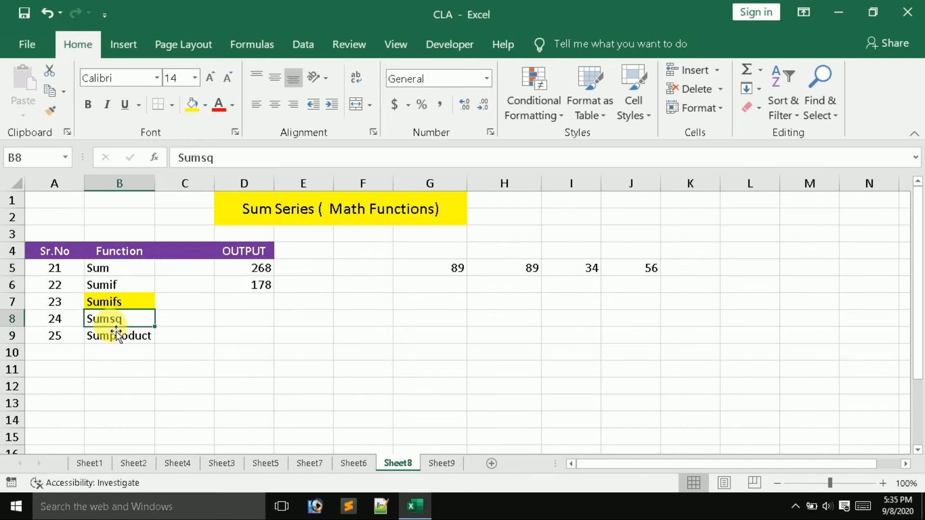
left_click(127, 337)
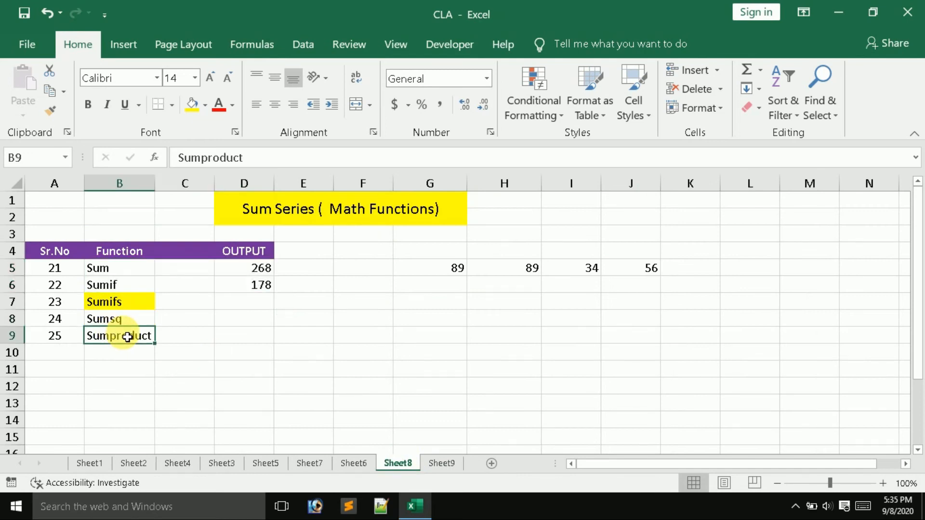
left_click(126, 327)
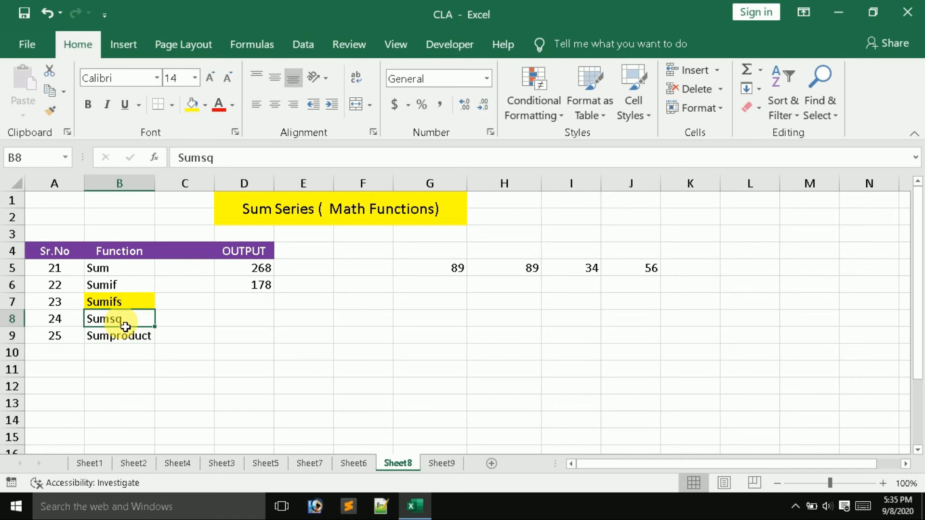
left_click(212, 325)
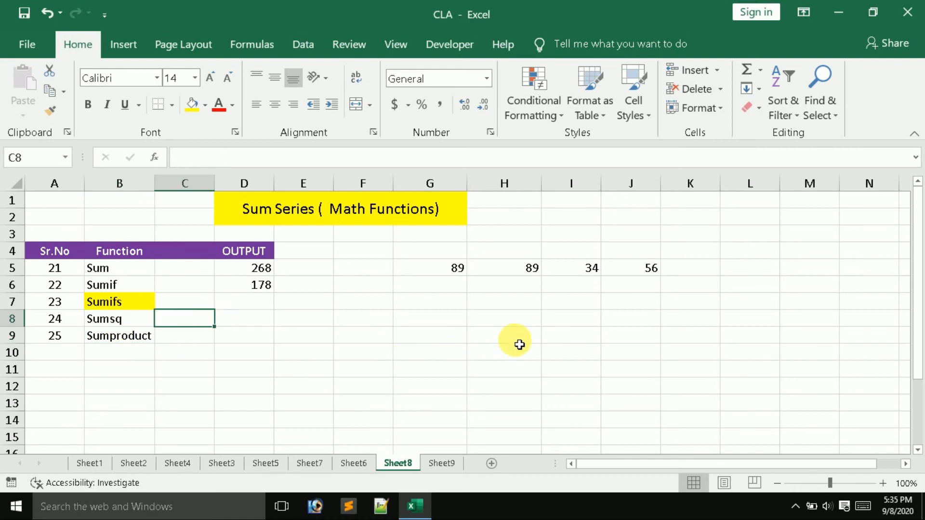
type("1")
key("Return")
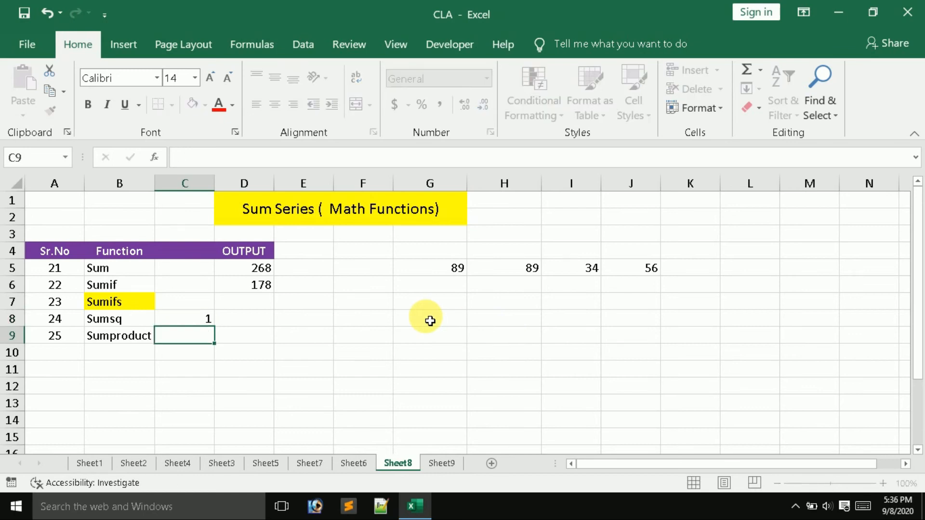
- Enter 2 in D8 and 3 in E8 as the remaining Sumsq sample numbers
key("Up")
key("Right")
type("2")
key("Return")
key("Up")
key("Right")
type("3")
key("Return")
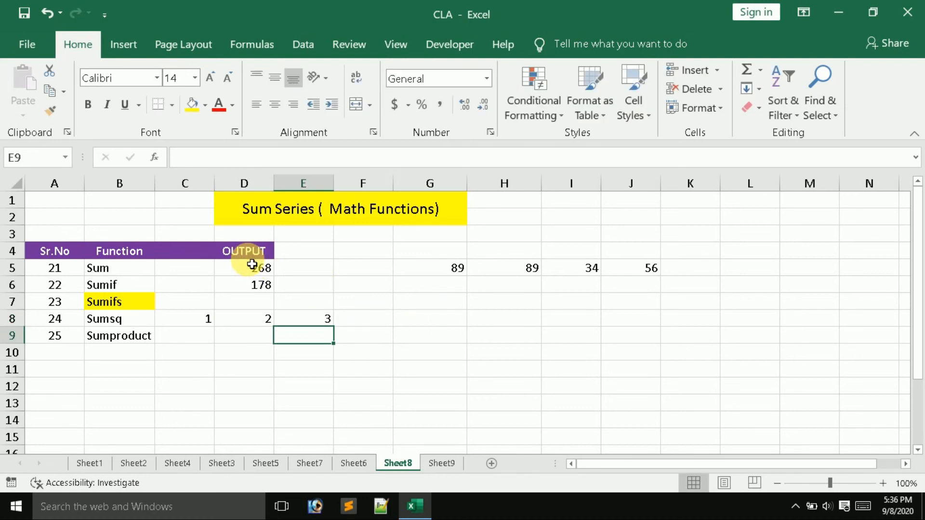
- Calculate the sum of squares of the sample numbers in F8 with =SUMSQ(C8:E8)
left_click(367, 332)
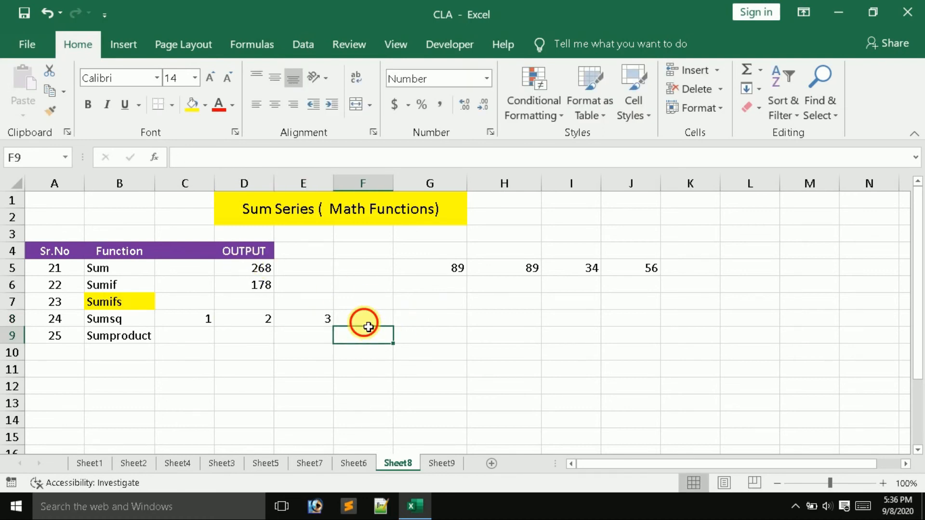
left_click(367, 324)
type("=sum")
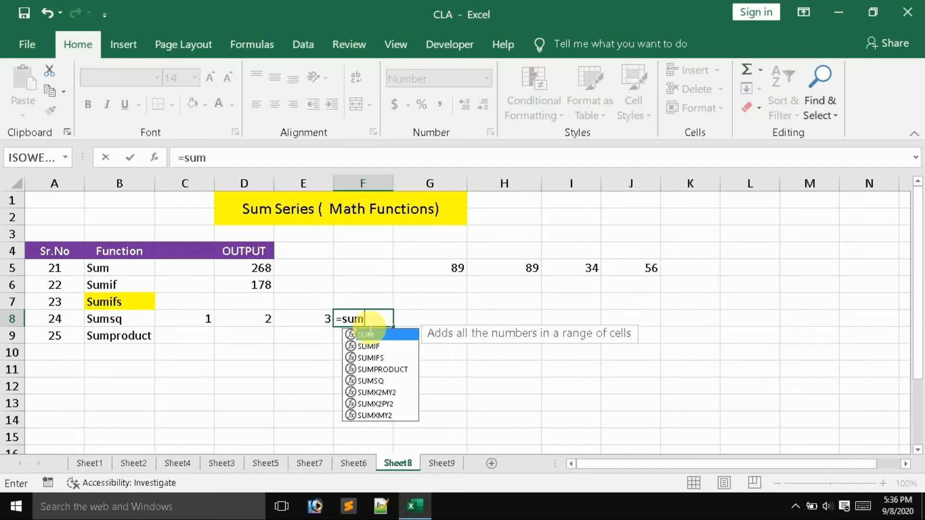
type("s")
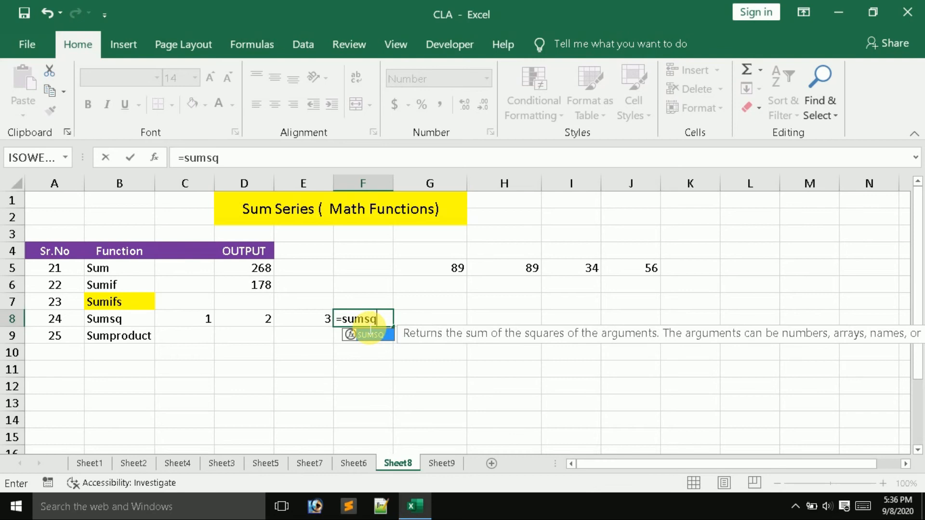
type("q")
double_click(367, 334)
left_click_drag(211, 323, 288, 326)
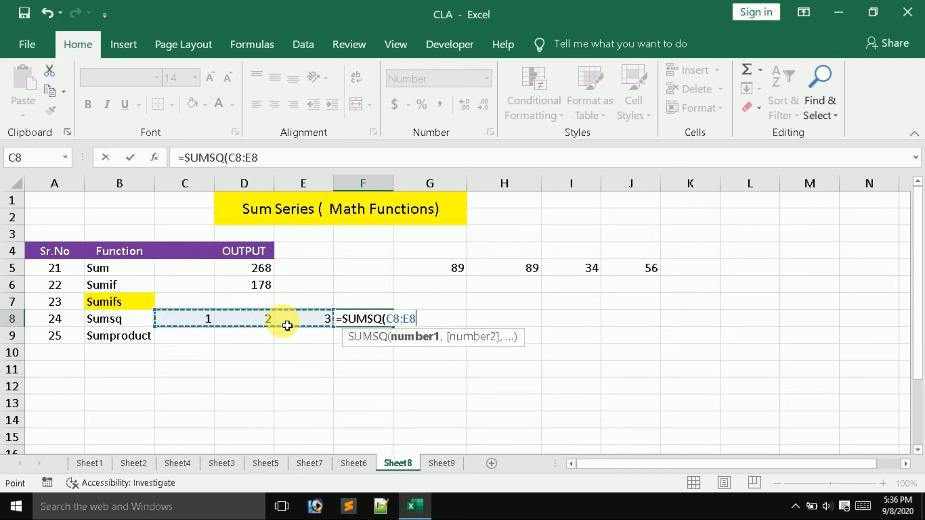
type(")")
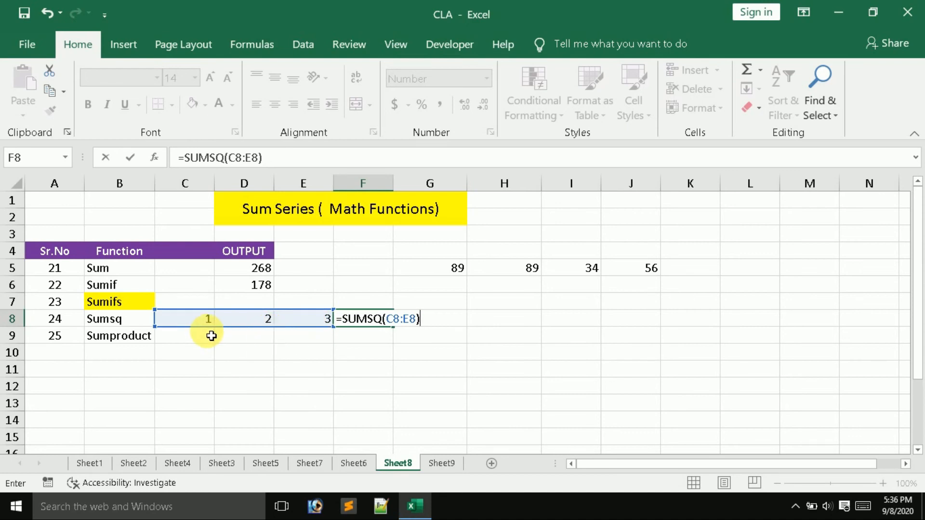
key("Return")
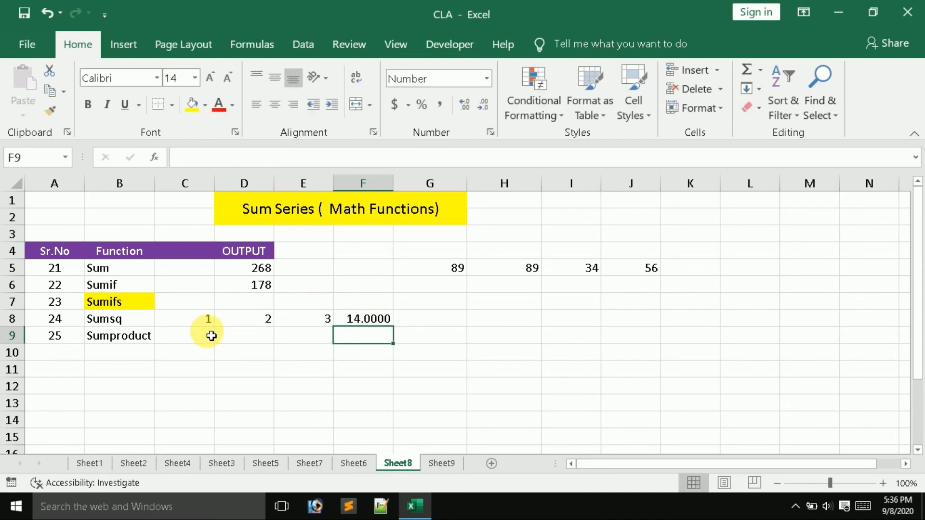
- Decrease the decimals of the SUMSQ result in F8 until it shows as a whole number
left_click(378, 322)
left_click(482, 112)
left_click(482, 112)
left_click(482, 112)
left_click(481, 112)
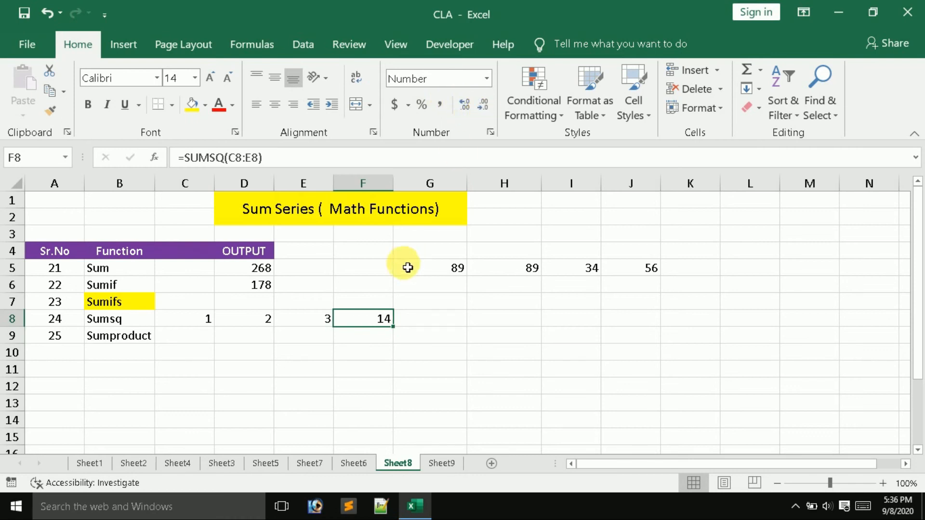
- Replace the Sumsq sample numbers with 3 in C8, 4 in D8 and 5 in E8
left_click(355, 349)
left_click(201, 321)
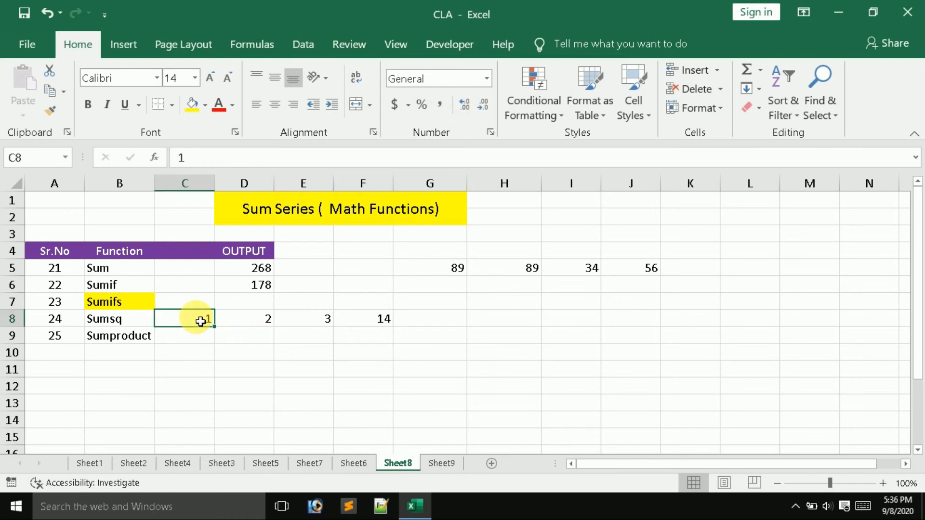
type("3")
left_click(267, 324)
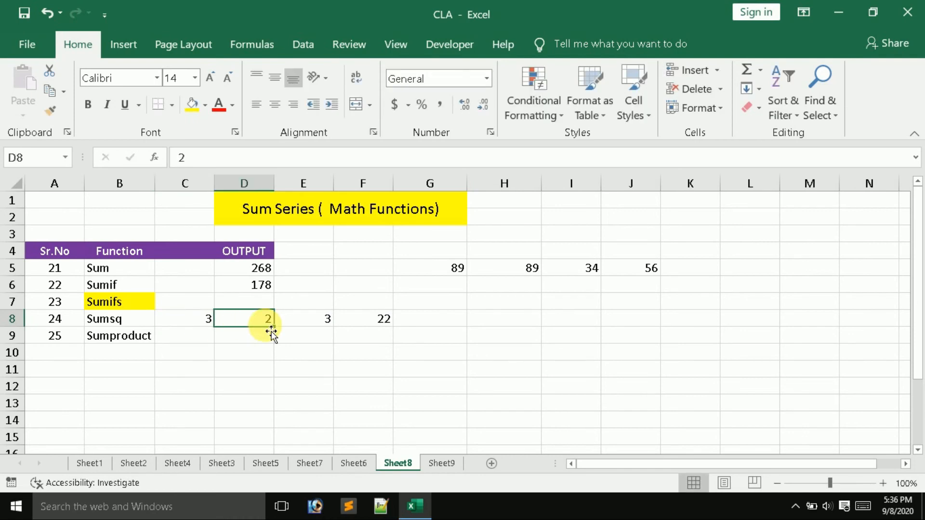
type("4")
key("Return")
left_click(332, 317)
type("5")
key("Return")
- Enter the individual squares 9, 16 and 25 in H8, I8 and J8 beside the Sumsq example
left_click(213, 324)
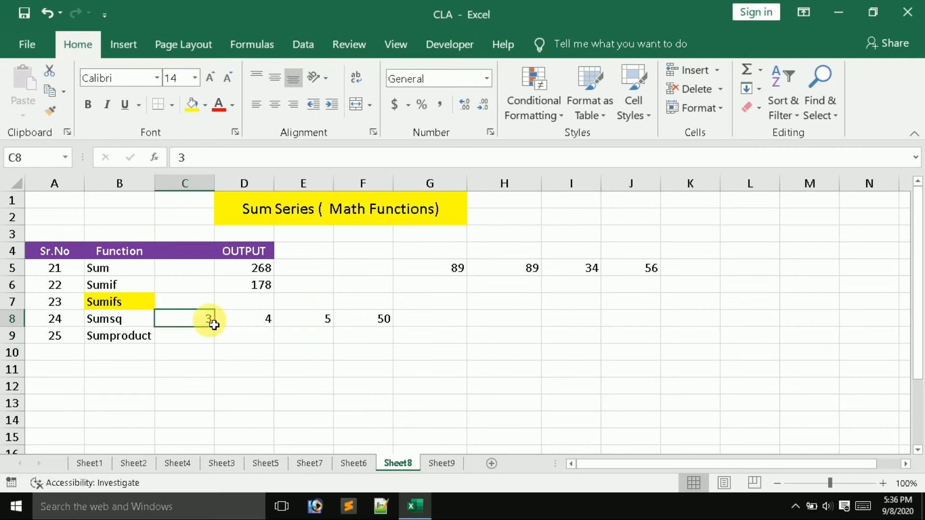
left_click(494, 318)
type("9")
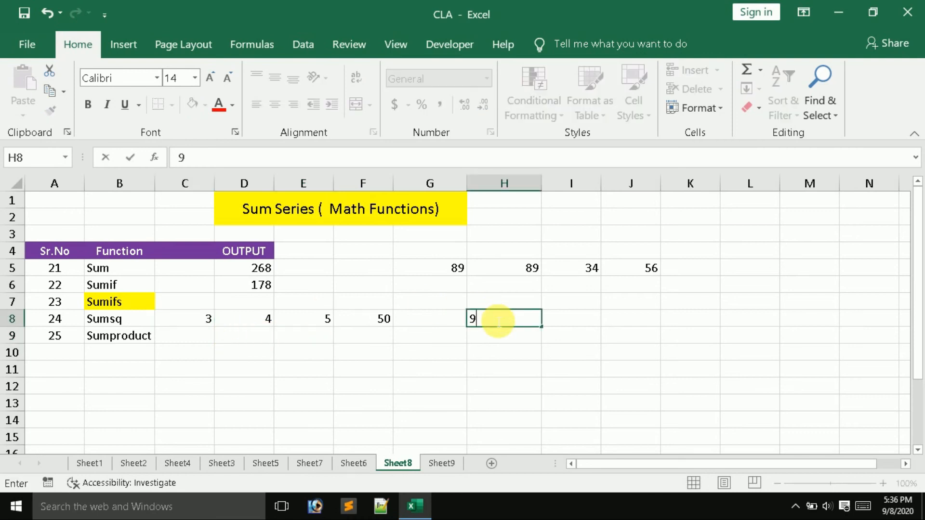
left_click(324, 318)
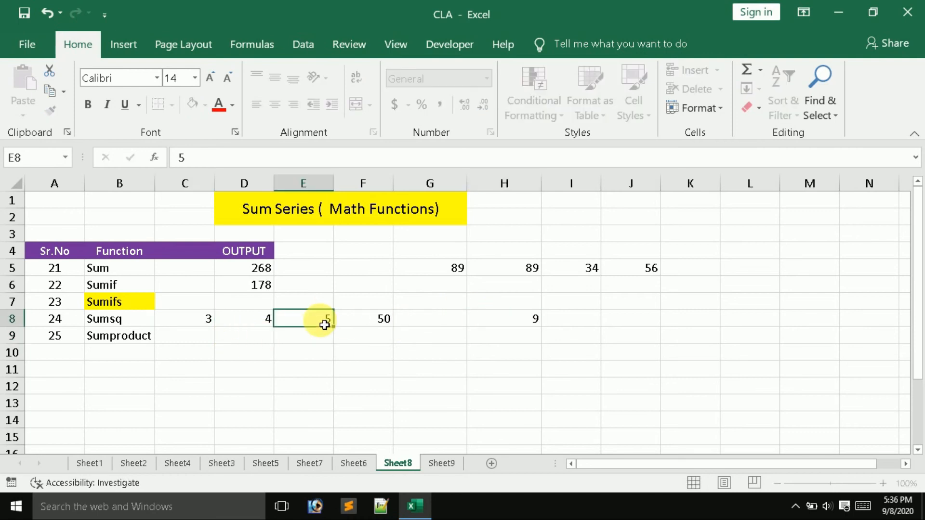
left_click(558, 325)
type("16")
key("Return")
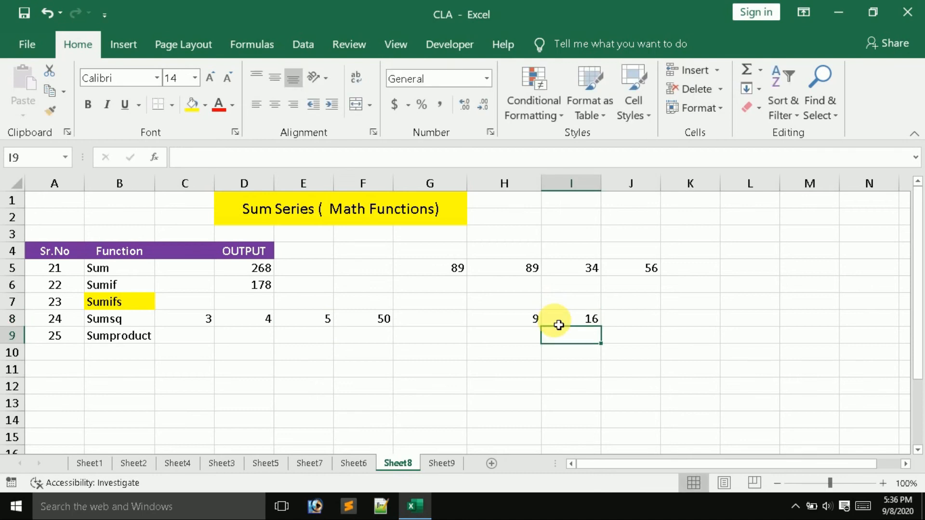
left_click(633, 326)
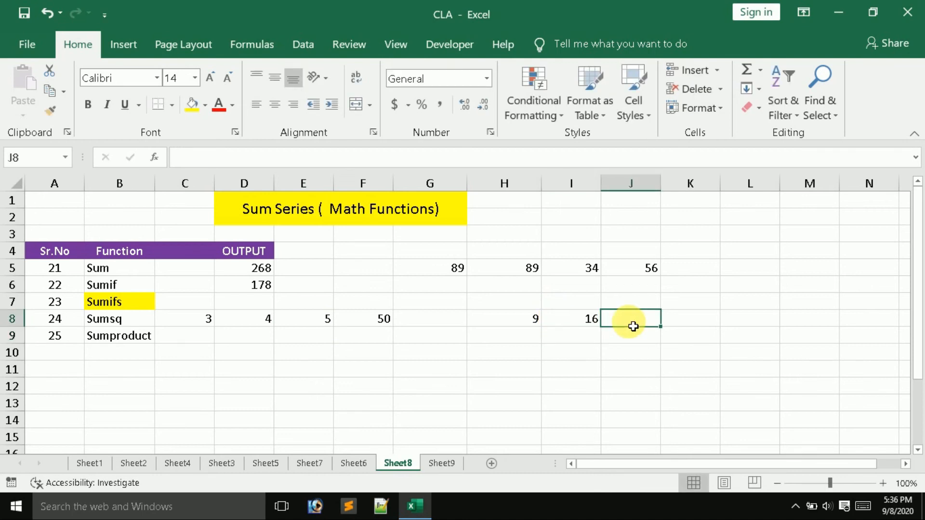
type("25")
left_click(550, 355)
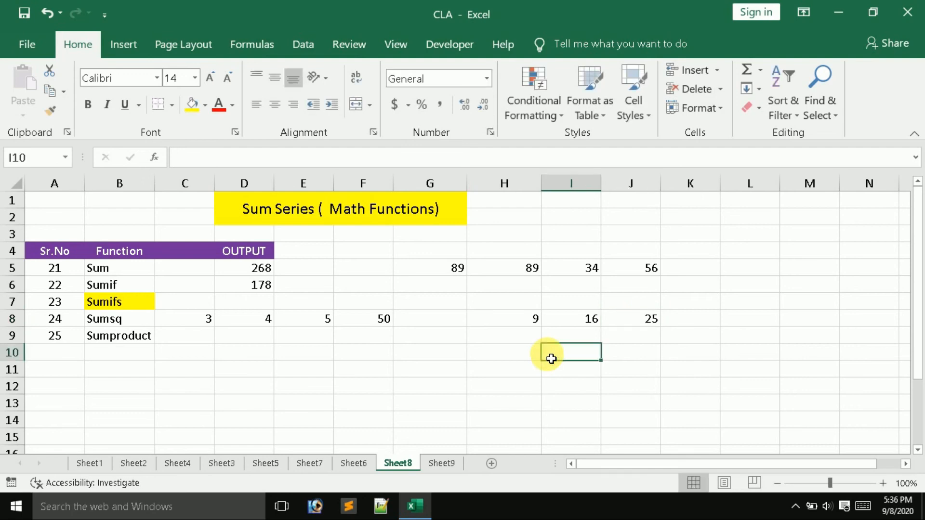
- Clear the individual squares from H8:J8
left_click_drag(530, 323, 531, 332)
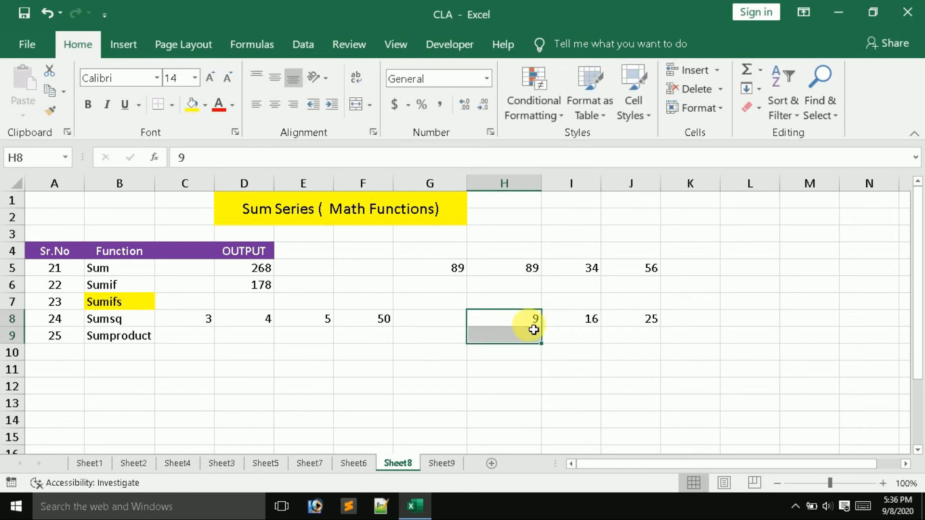
left_click(391, 322)
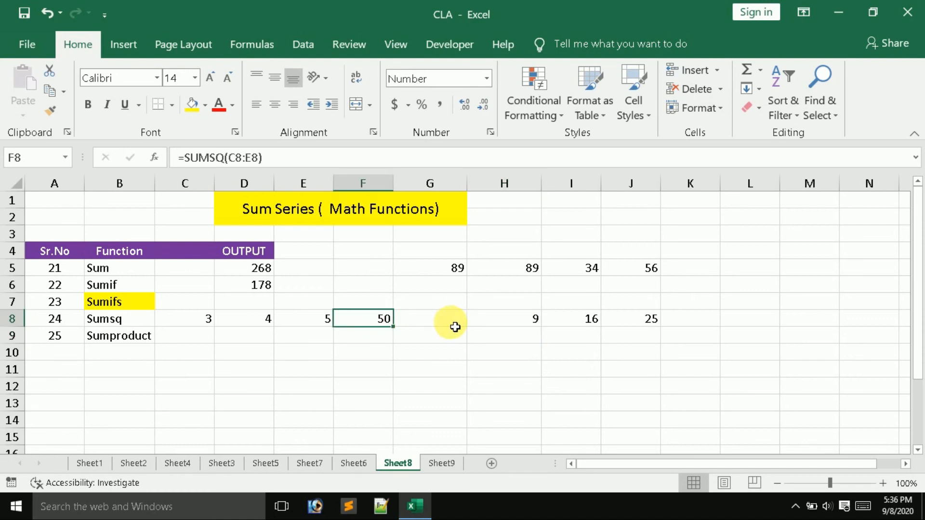
left_click(479, 326)
left_click_drag(480, 326, 618, 330)
key("Delete")
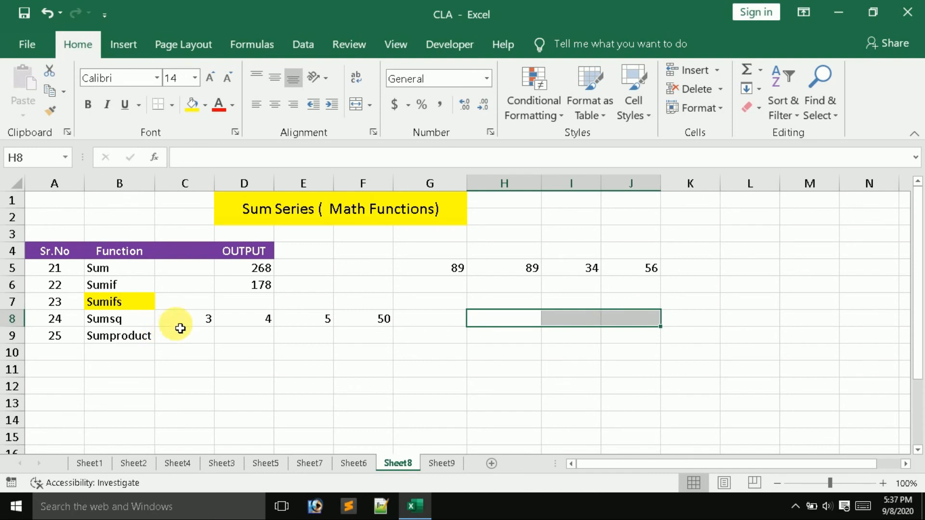
left_click_drag(188, 320, 295, 321)
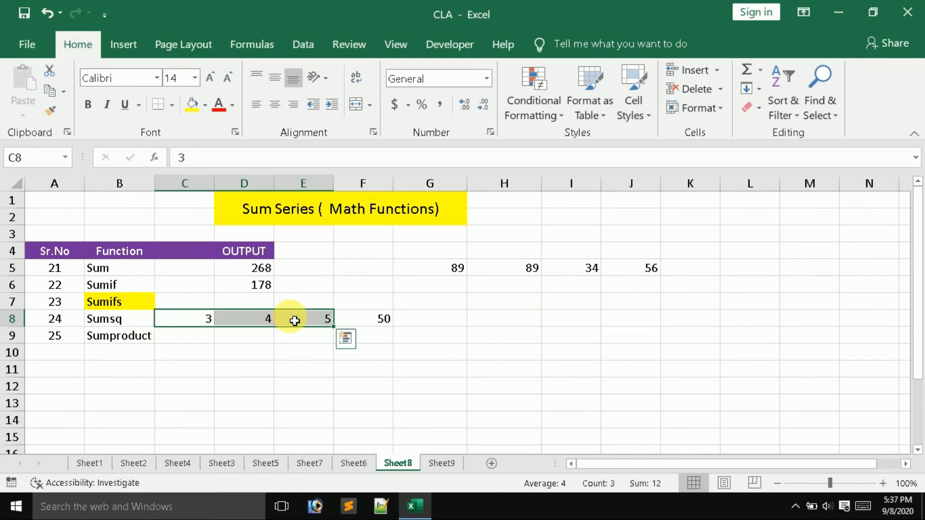
left_click(190, 341)
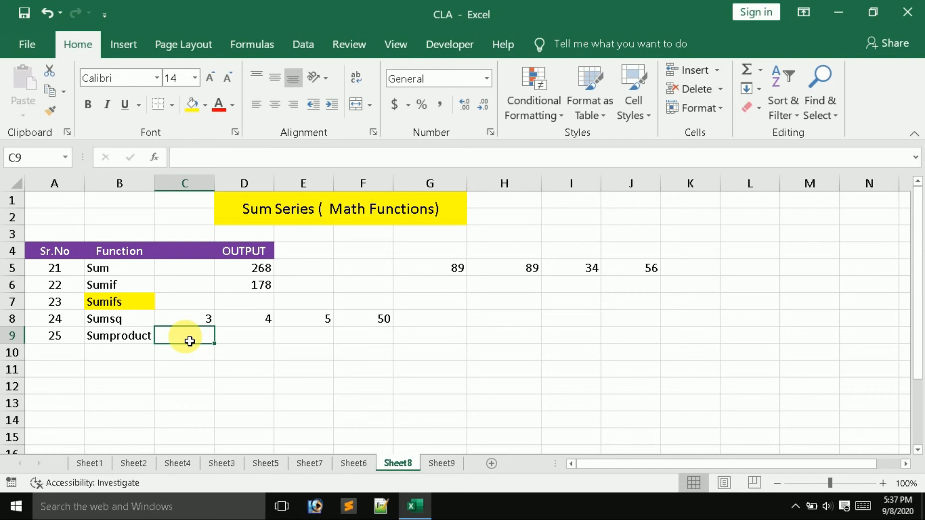
left_click(222, 374)
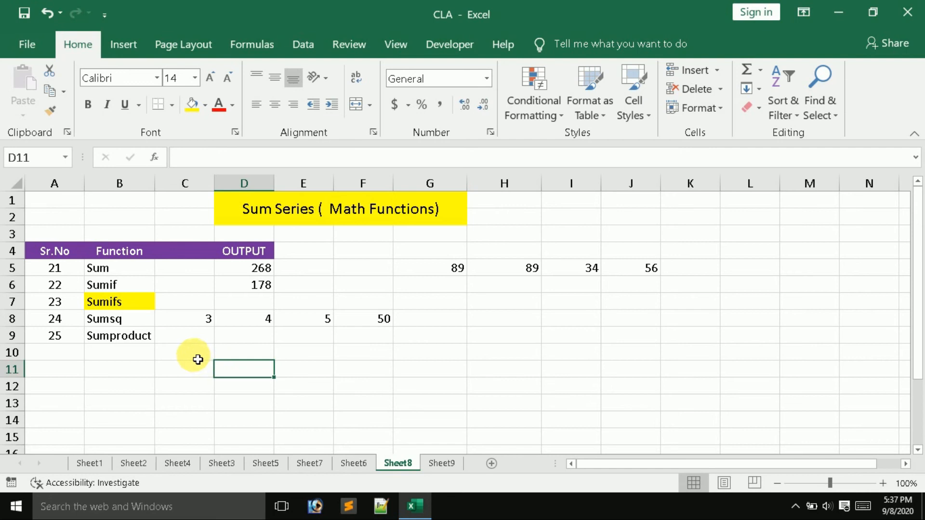
left_click(185, 350)
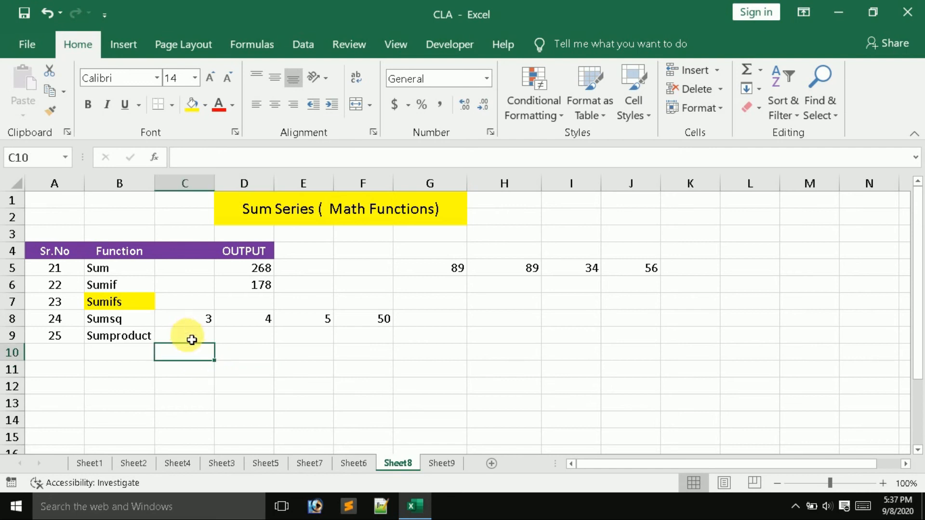
left_click(130, 332)
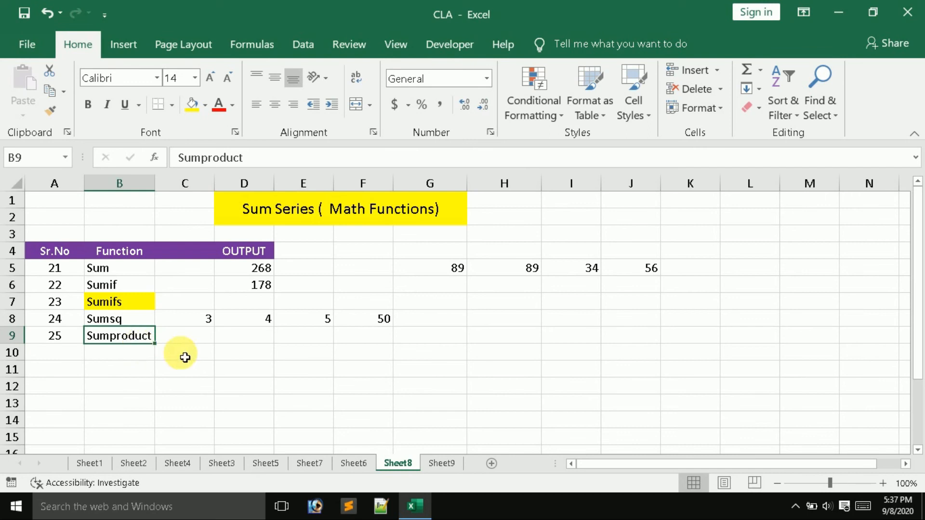
- Enter the header qty in D10 with the quantities 2, 4, 6 and 3 below it in D11:D14
left_click(242, 355)
type("q")
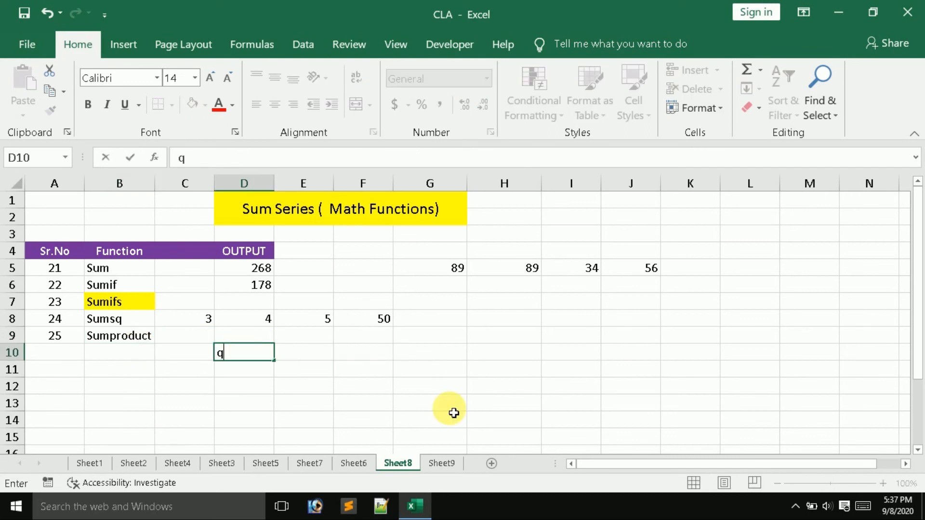
type("ty")
key("Return")
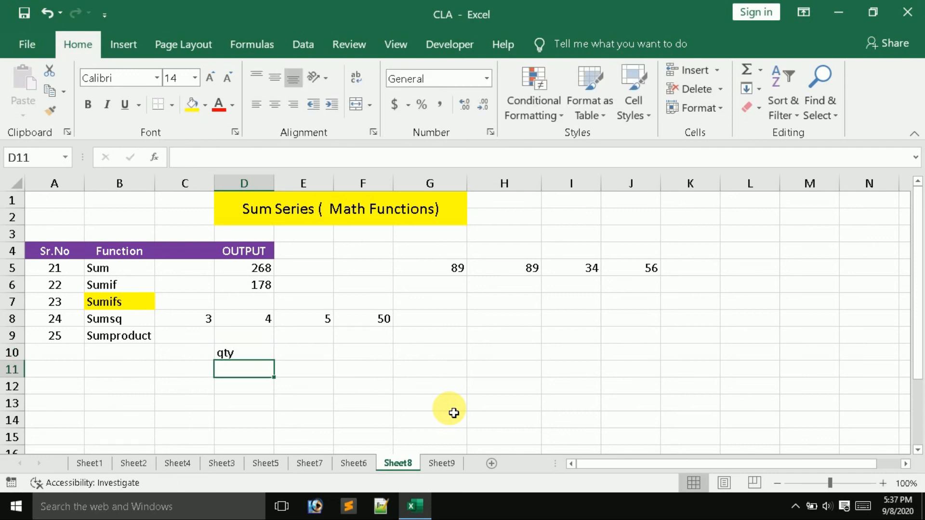
type("2")
key("Return")
type("4")
key("Return")
type("6")
key("Return")
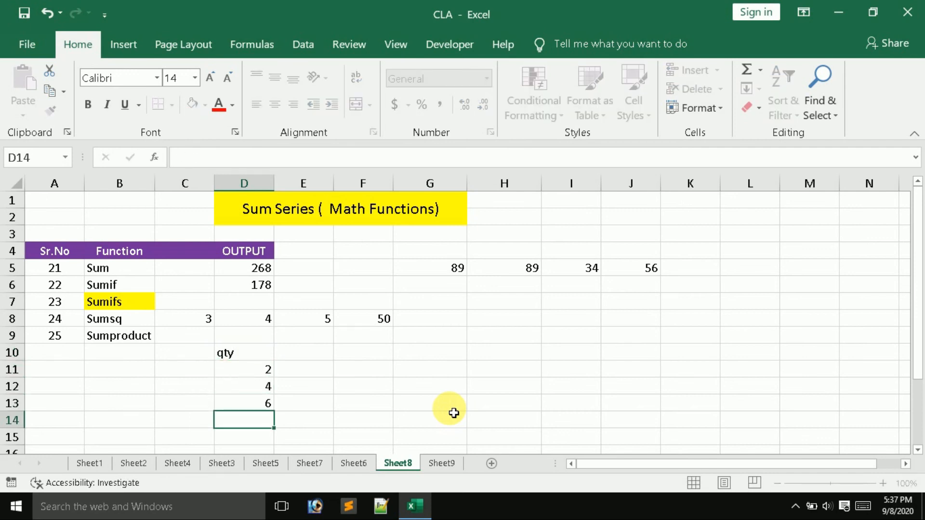
type("3")
key("Return")
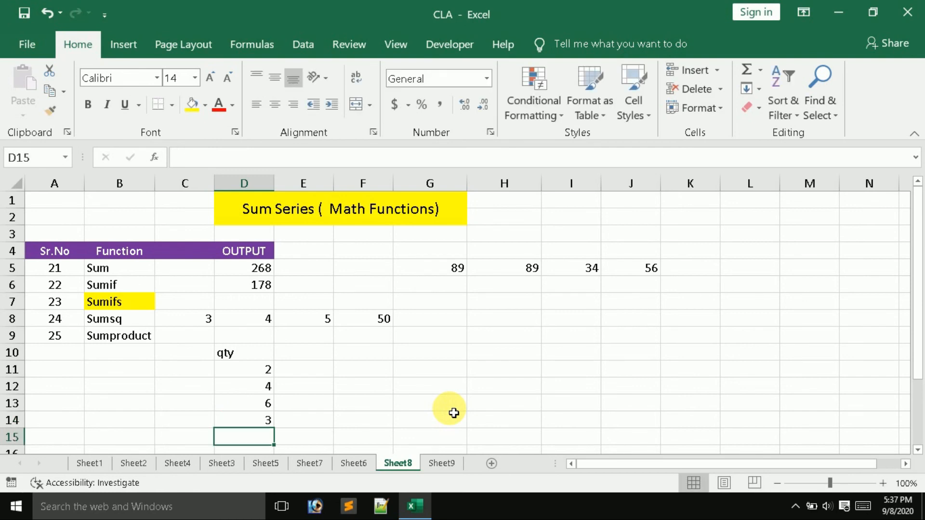
- Enter the header price in E10 with the prices 10, 20, 10 and 20 below it in E11:E14
left_click(309, 357)
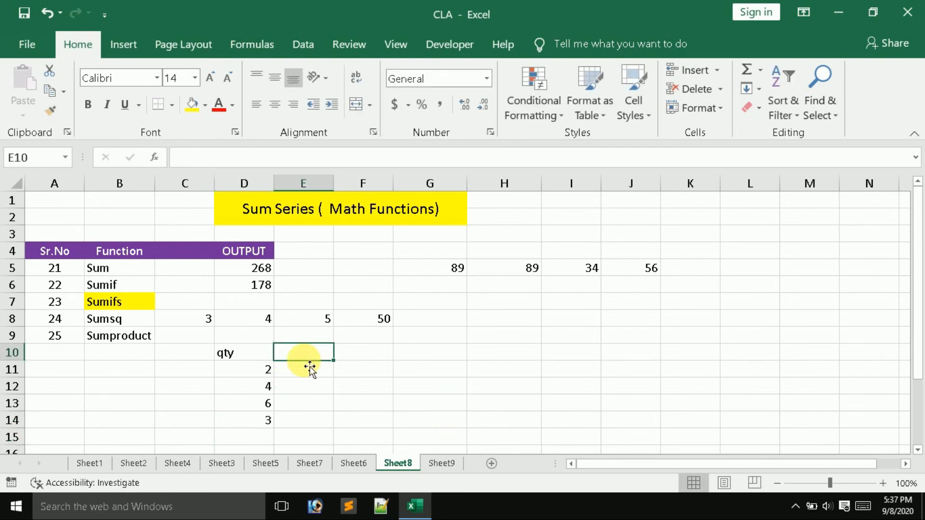
type("price")
key("Return")
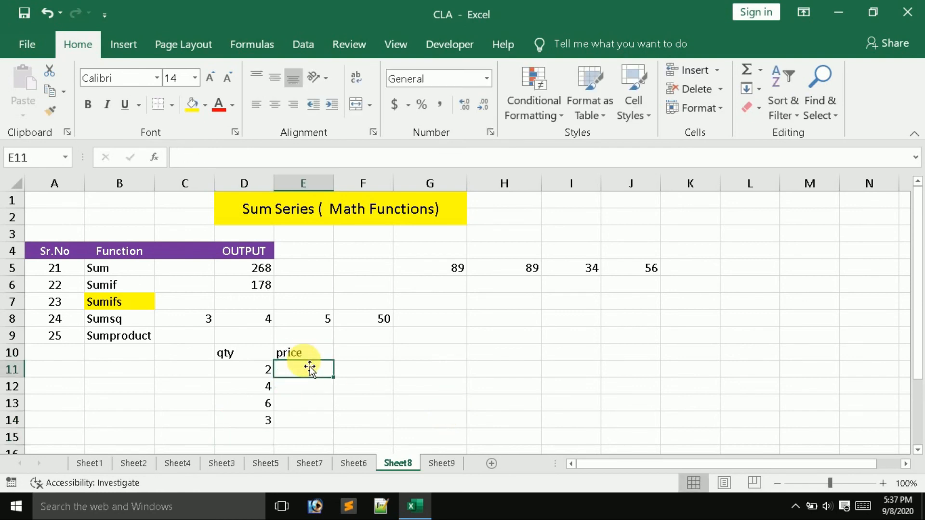
type("10")
key("Return")
type("20")
key("Return")
type("10")
key("Return")
type("20")
key("Return")
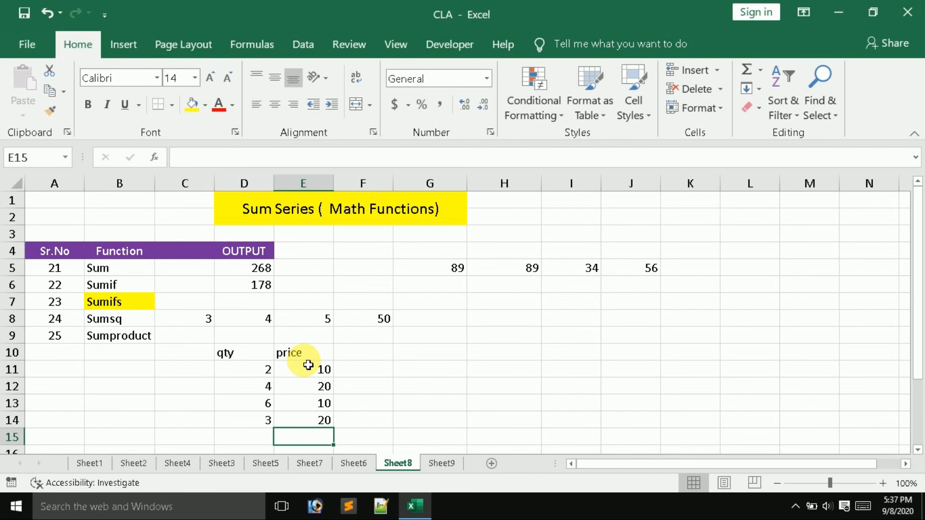
- Multiply quantity by price in F11 with =D11*E11 and fill the formula down to F14
left_click(374, 359)
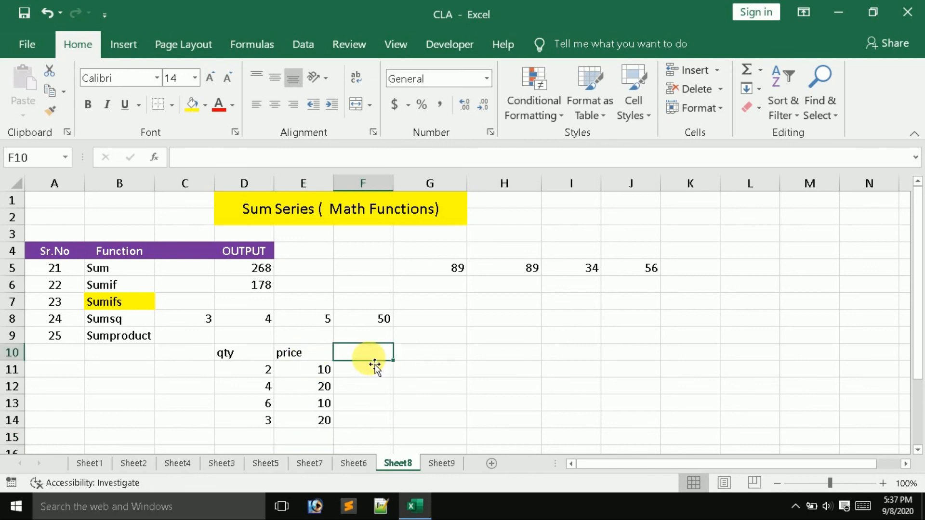
left_click(367, 375)
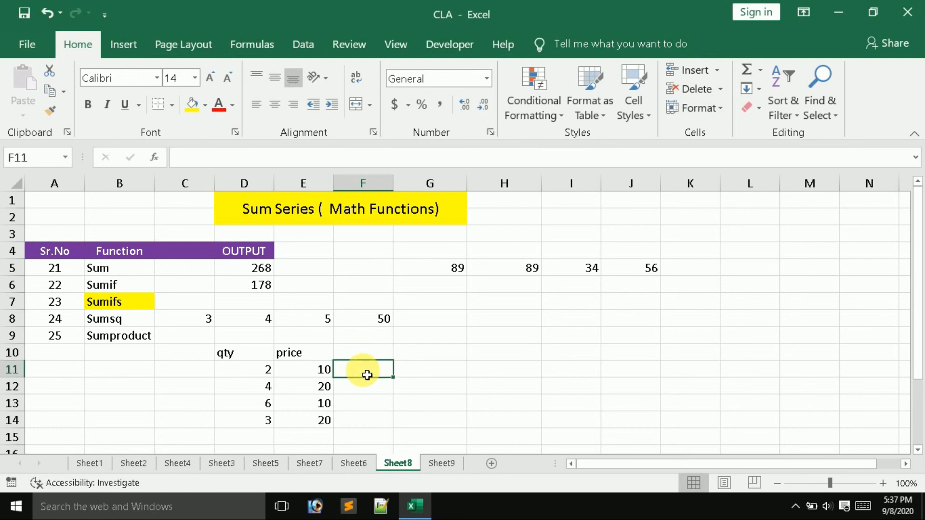
type("=")
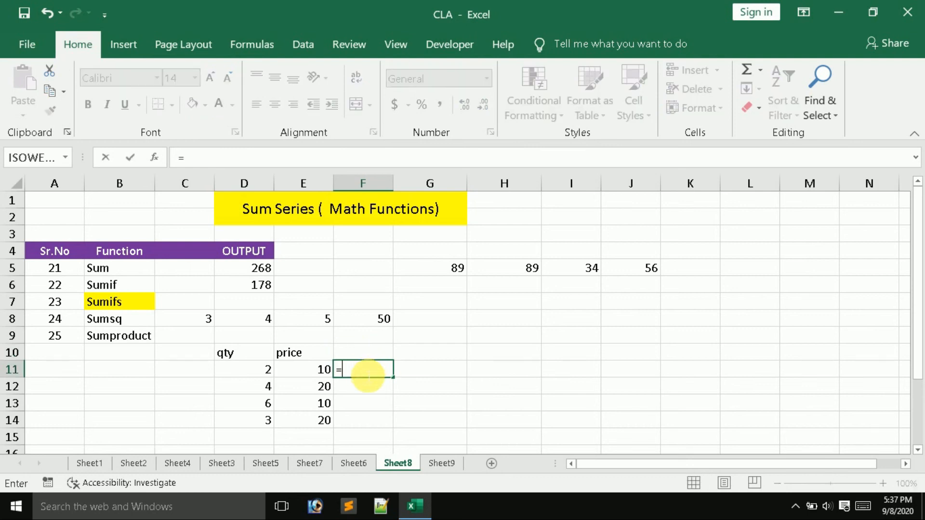
left_click(265, 374)
type("*")
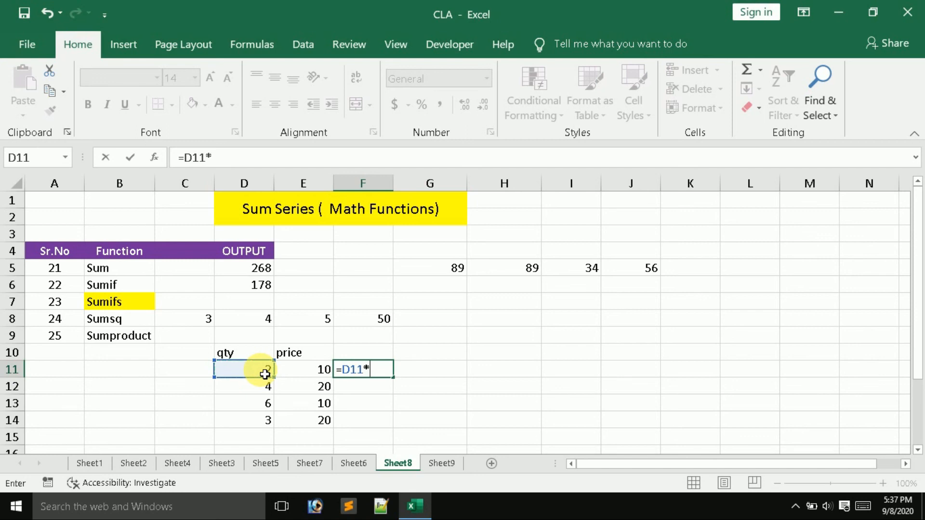
left_click(310, 375)
key("Return")
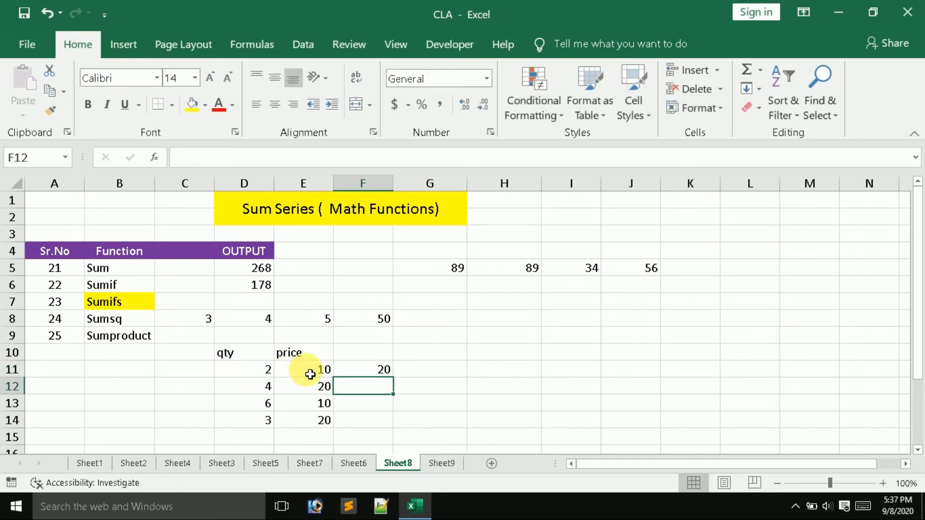
left_click(386, 368)
left_click_drag(393, 378, 398, 424)
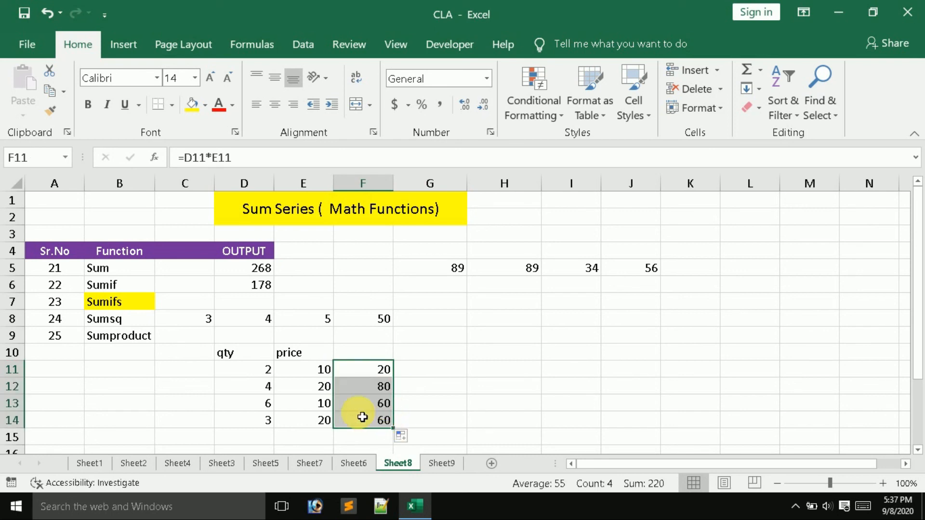
- Label the product column in F10 with the header total
left_click(365, 357)
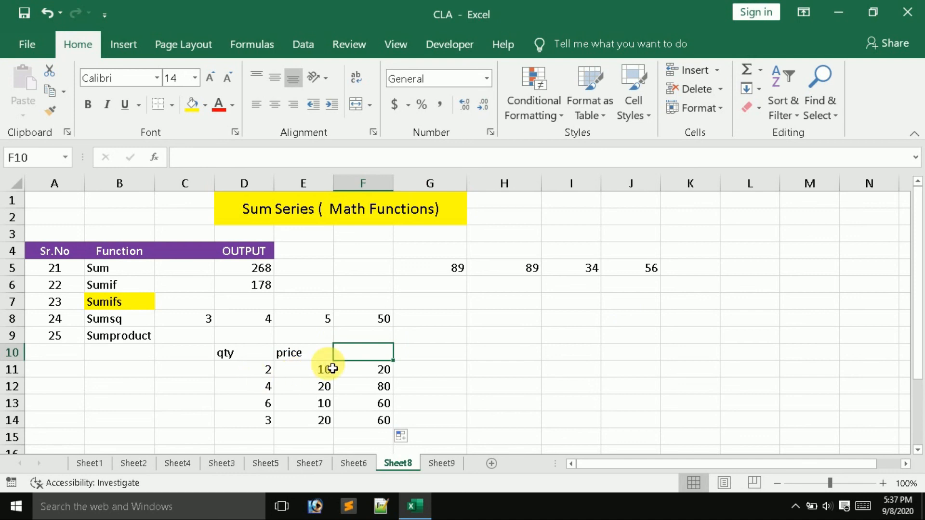
type("t")
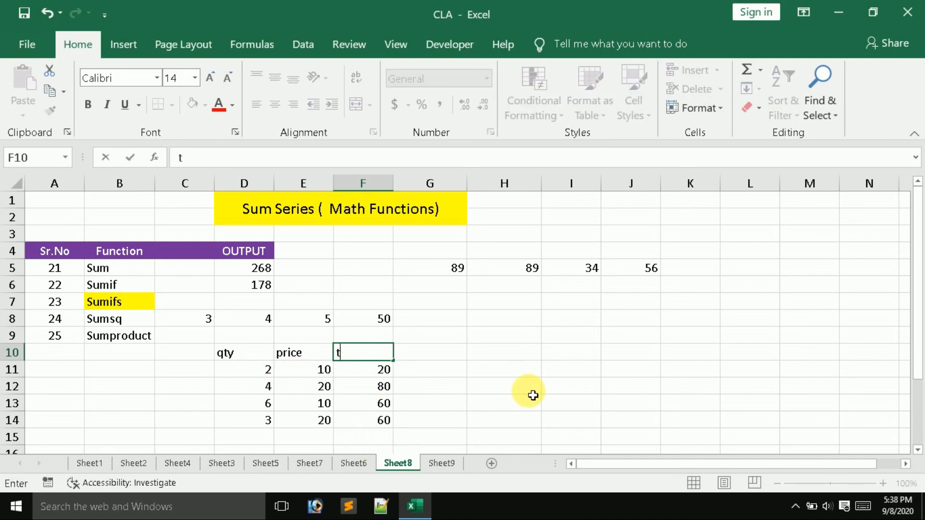
type("otal")
key("Return")
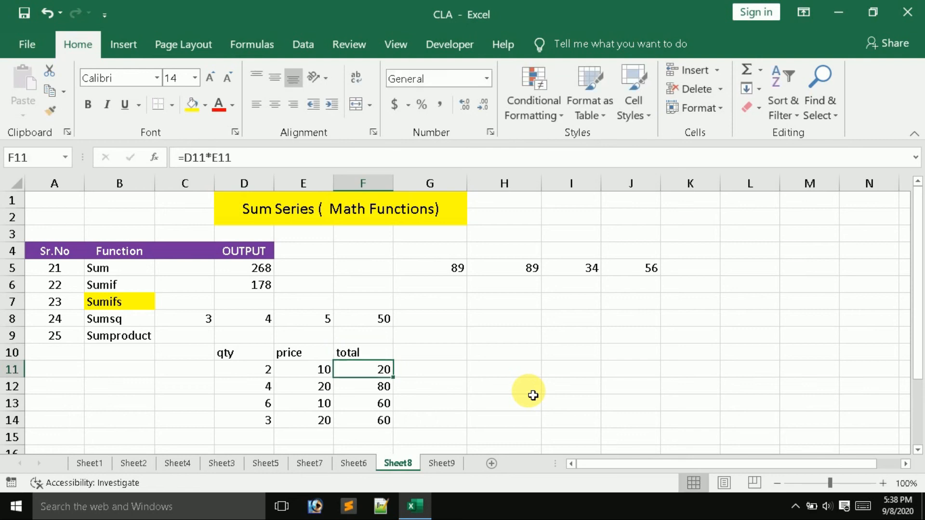
- Add up the total column in F15 with =SUM(F11:F14)
left_click(371, 437)
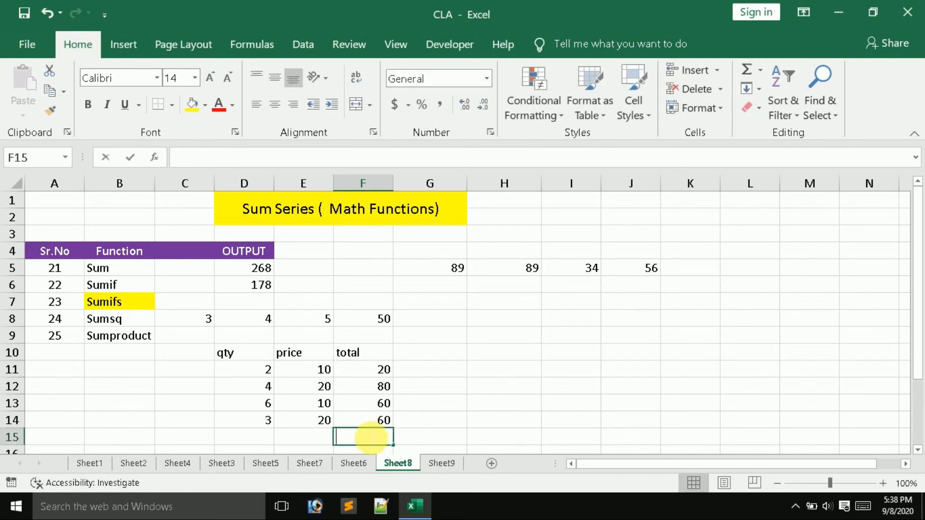
type("=sum(")
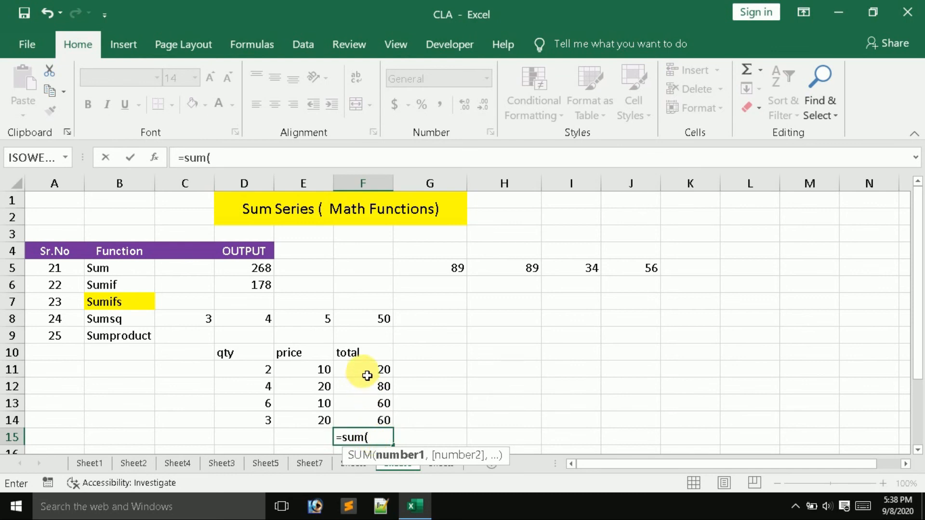
left_click_drag(364, 373, 371, 421)
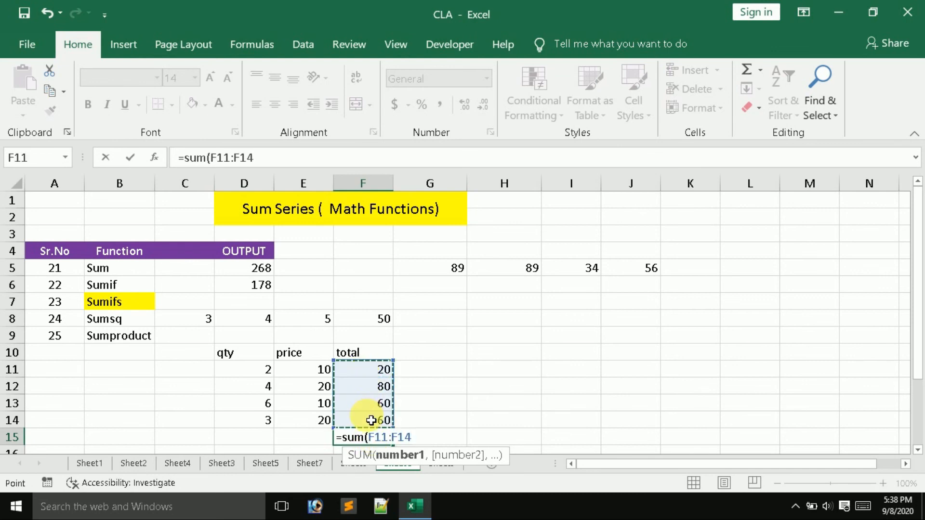
type(")")
key("Return")
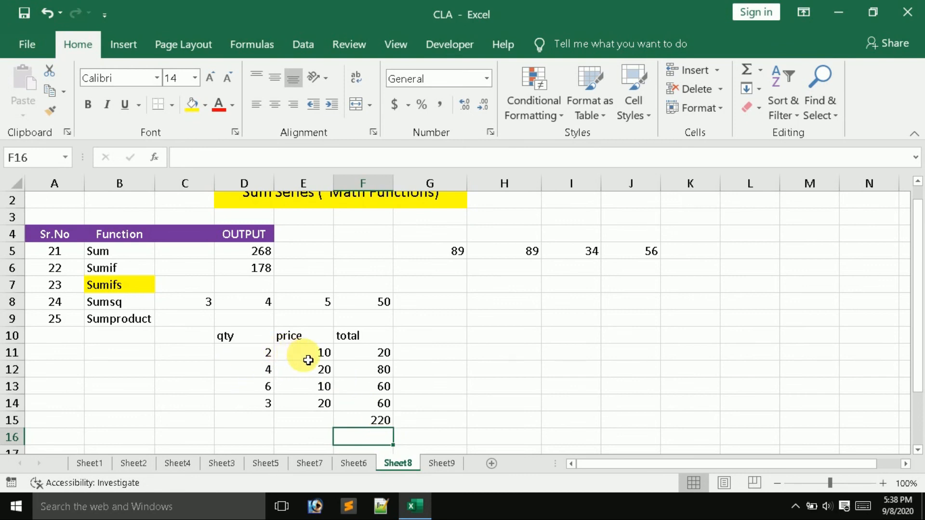
- Enter the item names pencil, pen, rubbber and sharper in C11:C14, beside the quantities
left_click(196, 353)
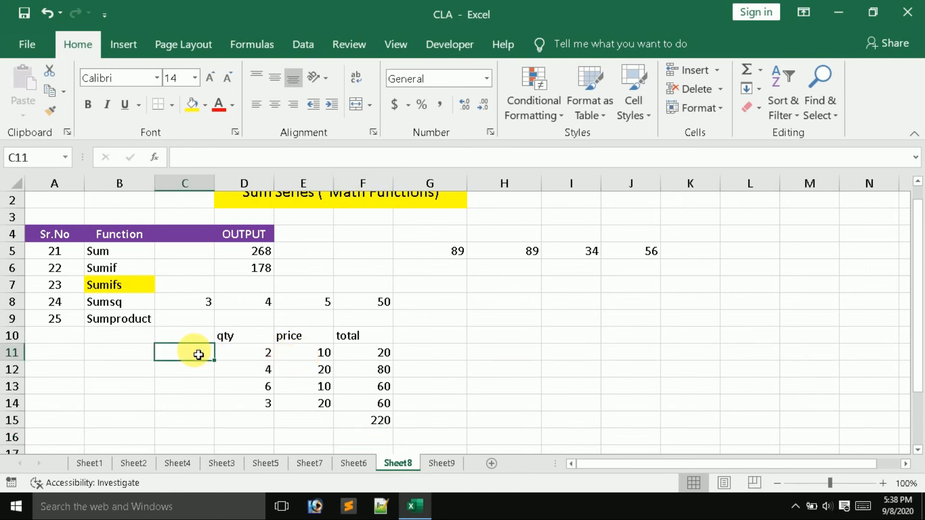
type("pen")
key("BackSpace")
type("ncil")
key("Return")
type("p")
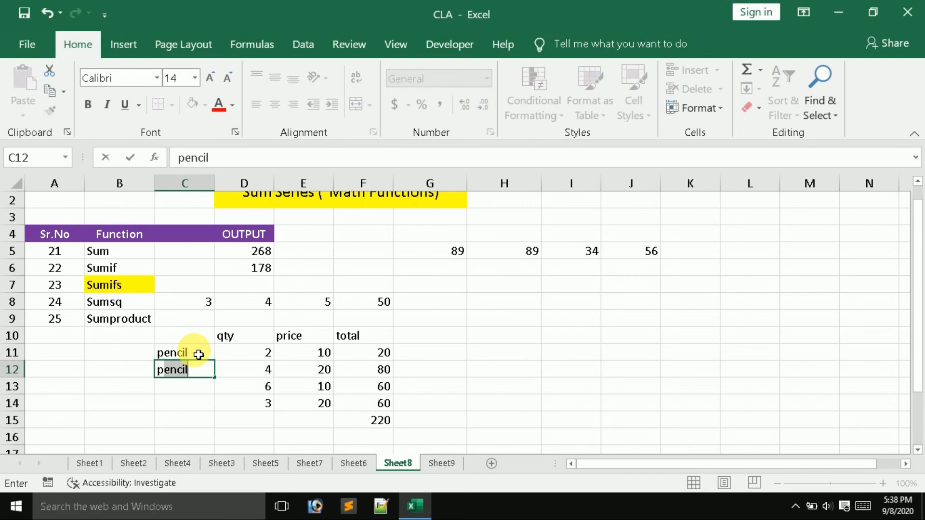
type("enc")
key("BackSpace")
key("BackSpace")
key("Return")
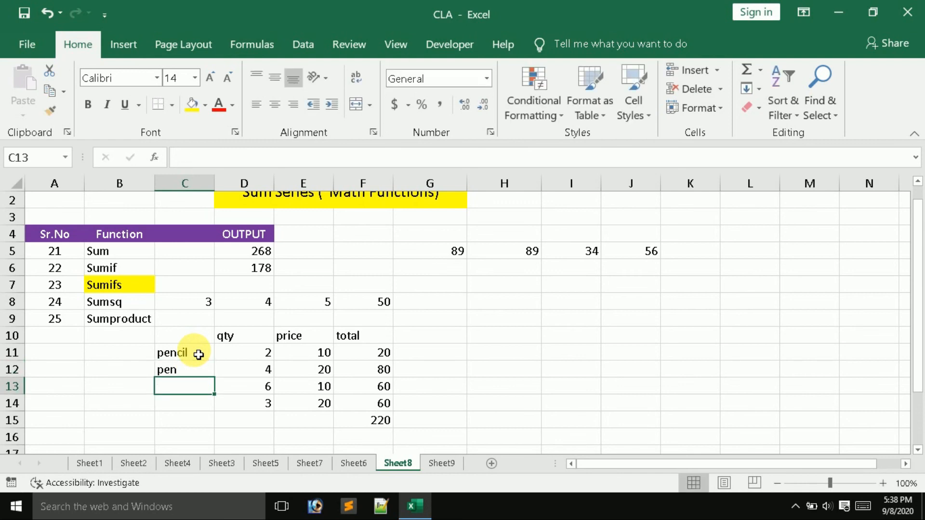
type("rubbber")
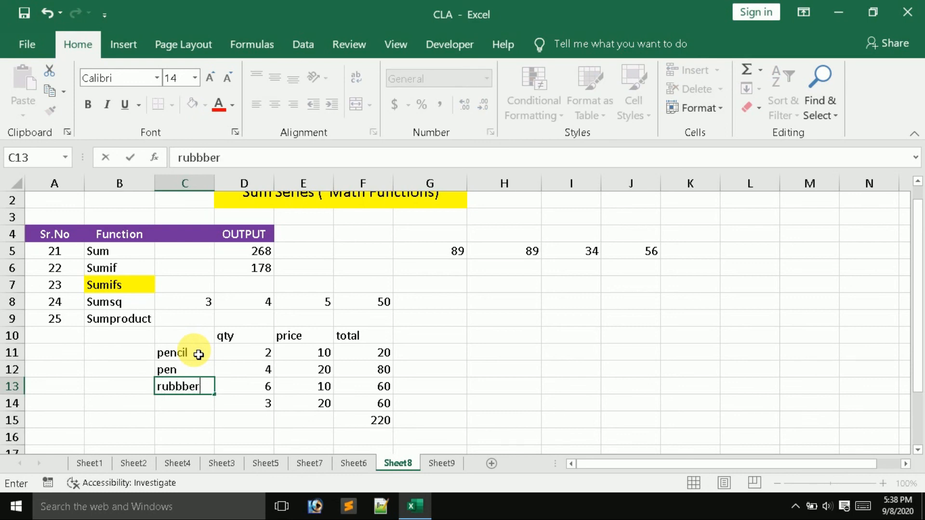
key("Return")
type("sharper")
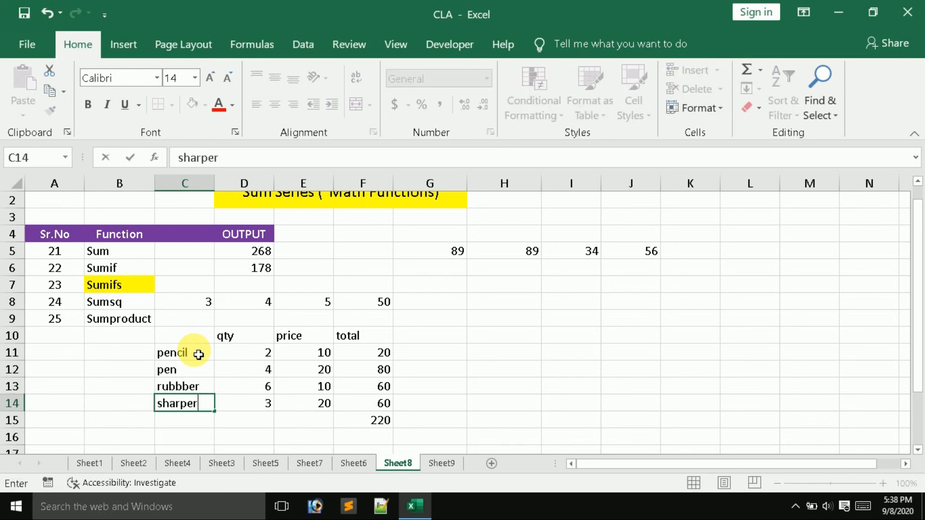
key("Return")
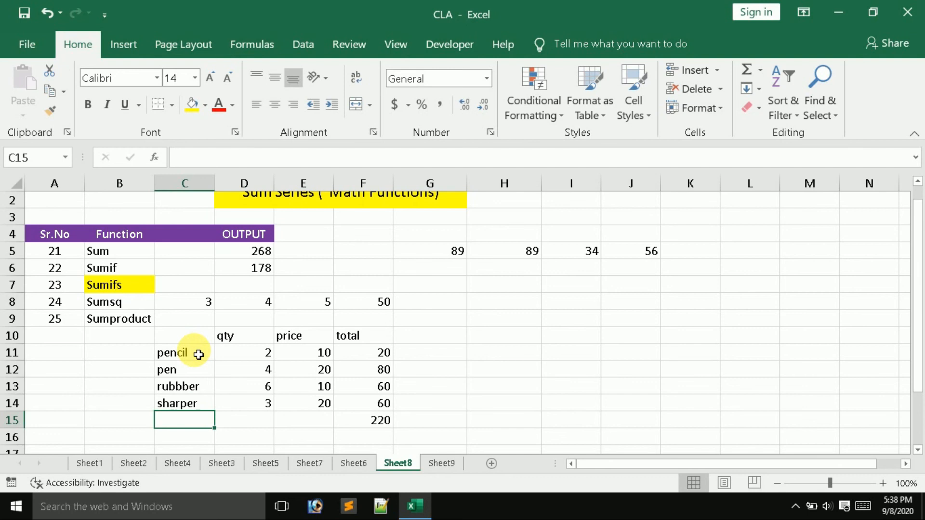
- Correct the item name in C14 to sharpner
left_click(194, 412)
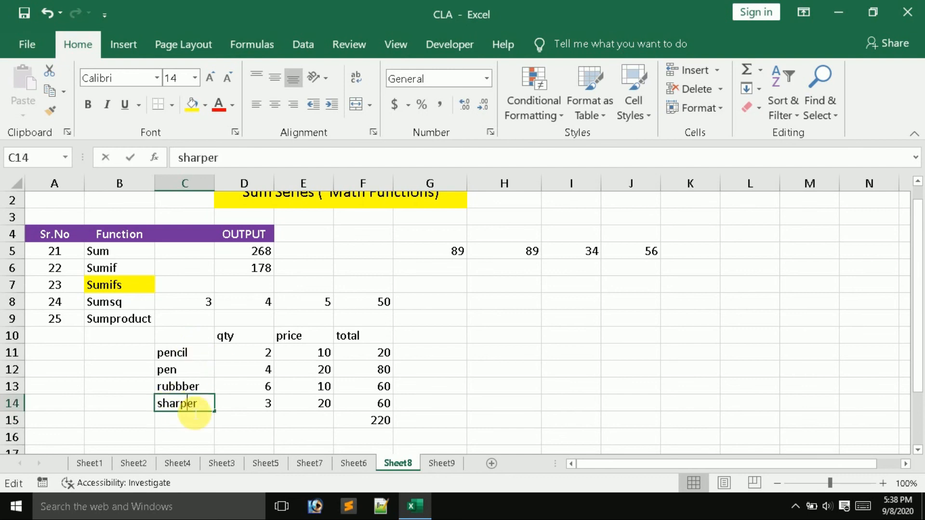
double_click(194, 410)
type("n")
key("Return")
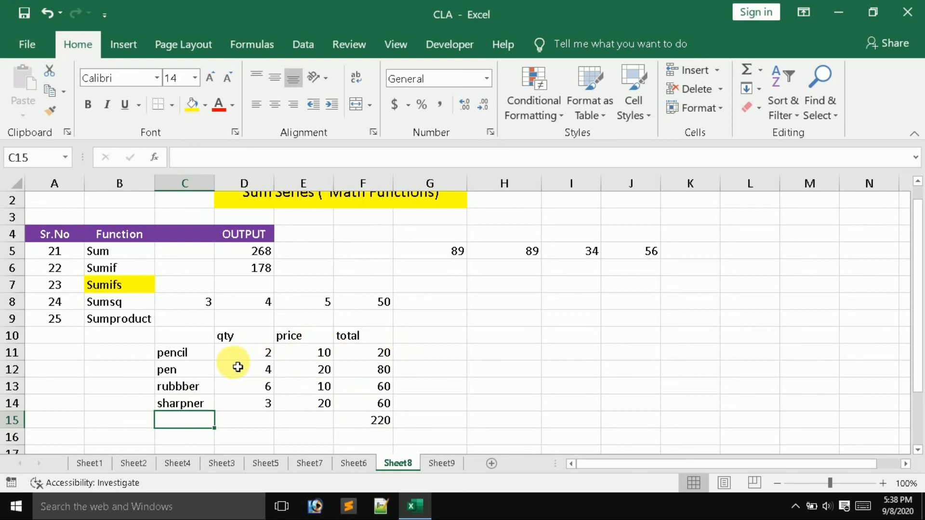
- Review the quantities in D11:D13, the product formula in F11 and the sum formula in F15
left_click(258, 354)
left_click(264, 369)
left_click(262, 385)
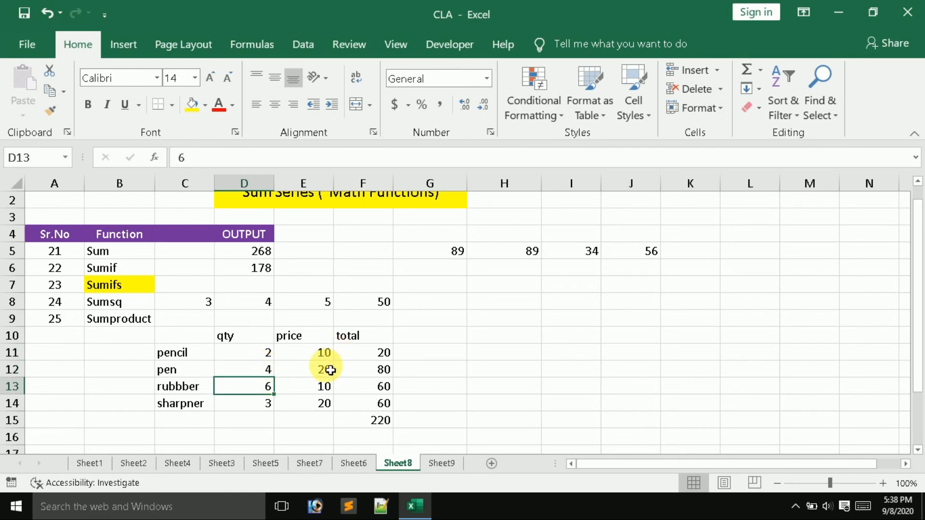
left_click(379, 423)
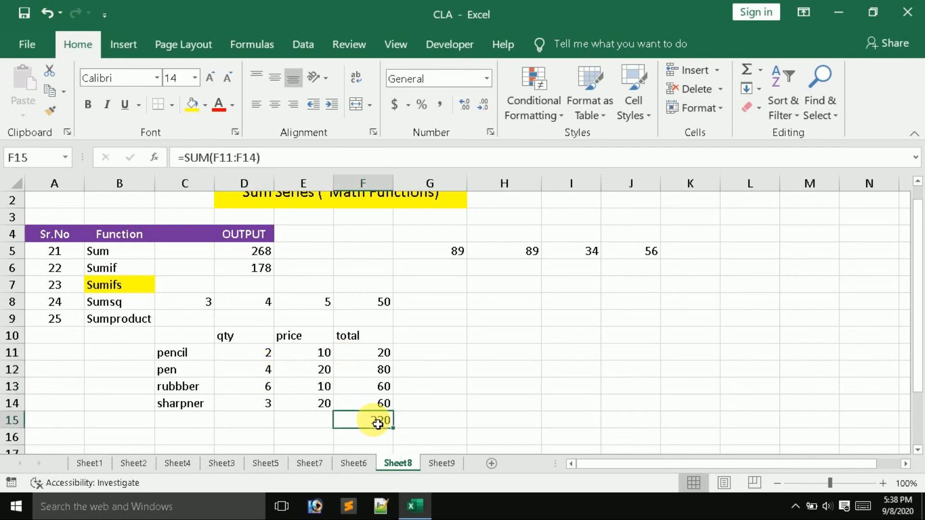
double_click(377, 352)
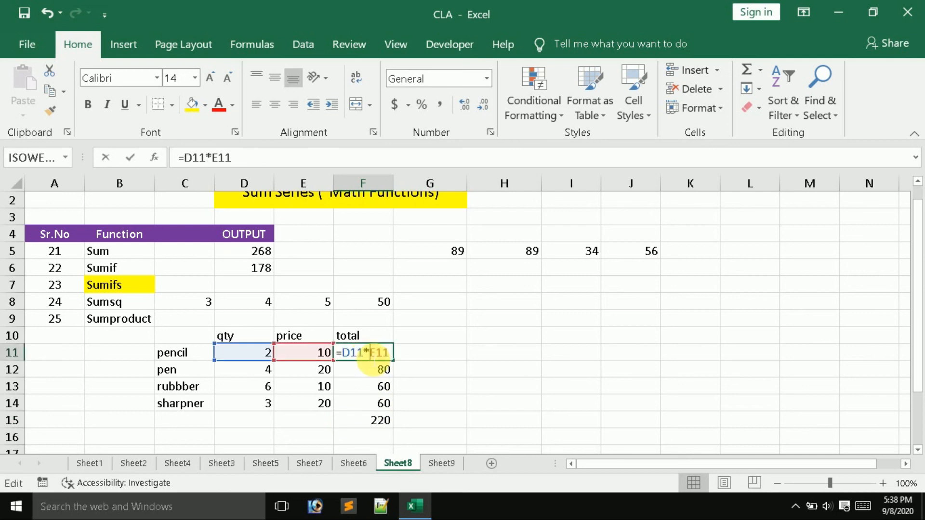
key("Return")
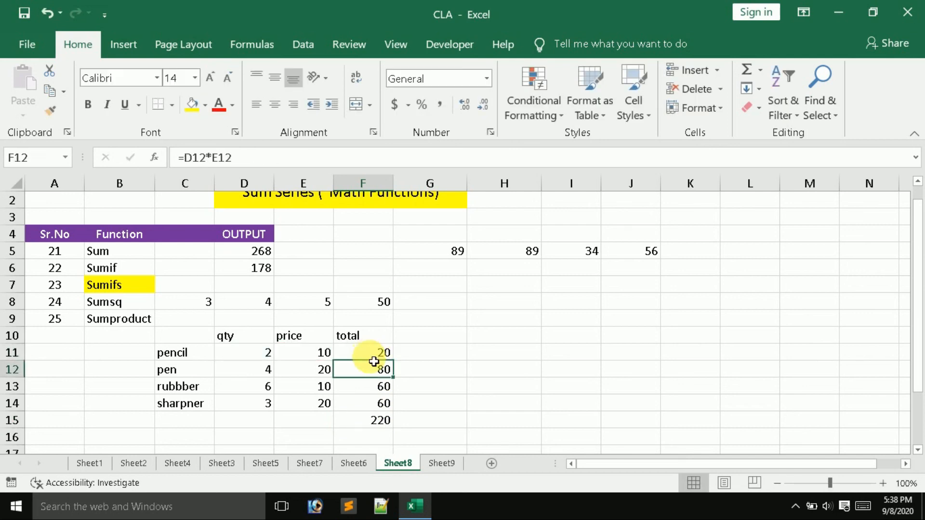
double_click(378, 420)
key("Return")
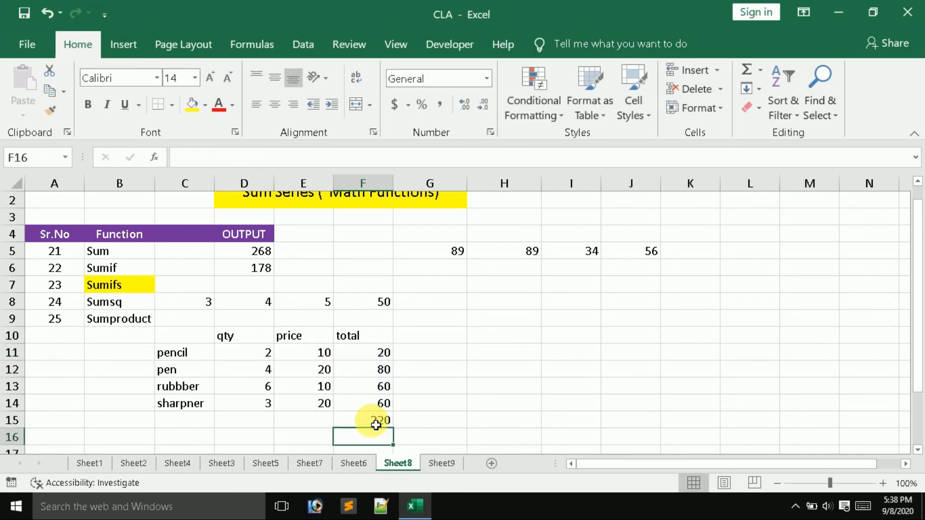
- Enter the label Total Amount in H12
left_click(520, 371)
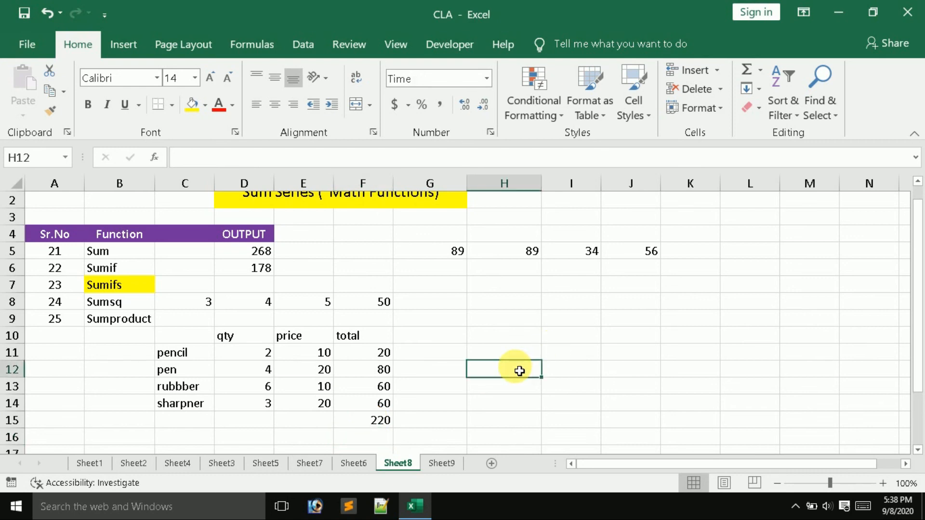
type("Total Amount")
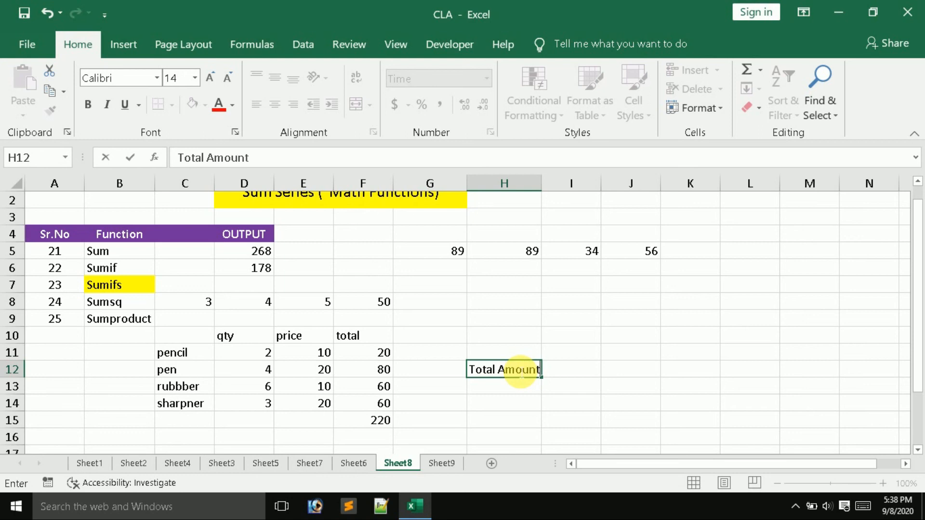
key("Return")
- Calculate the total amount in I12 with =SUMPRODUCT(D11:D14,E11:E14), using the quantity and price ranges
left_click(552, 374)
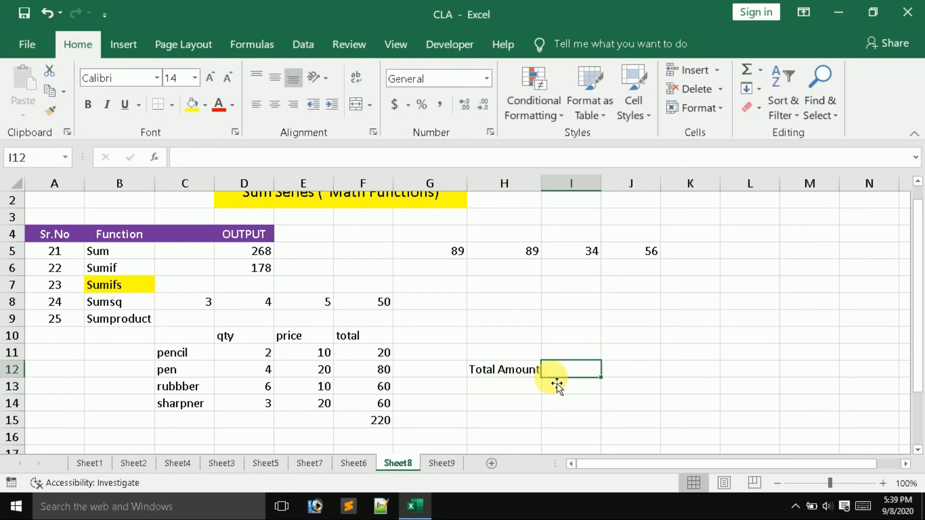
type("=su")
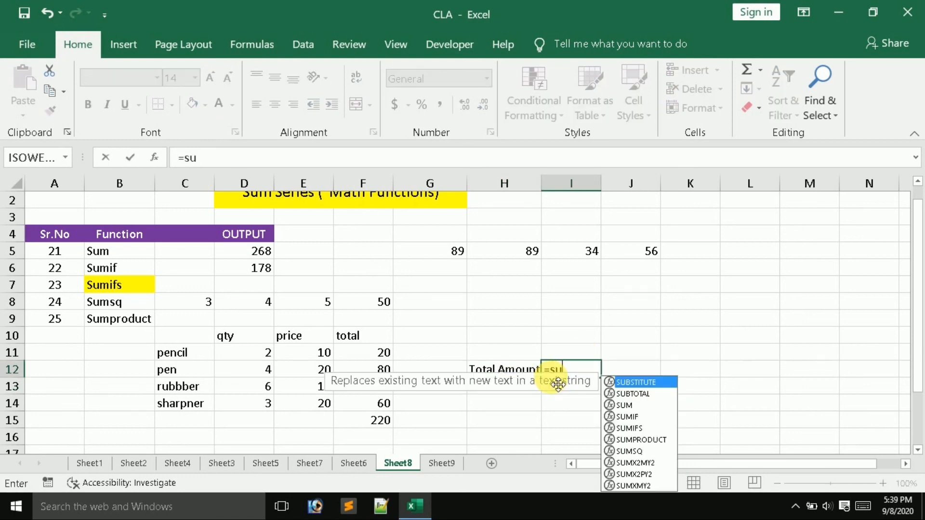
key("Down")
key("Down")
key("Down")
key("Down")
key("Down")
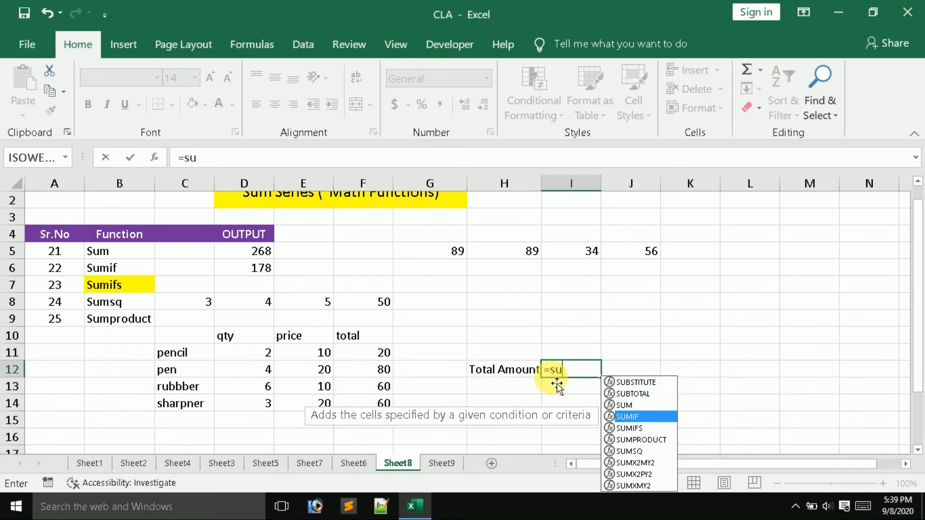
key("Tab")
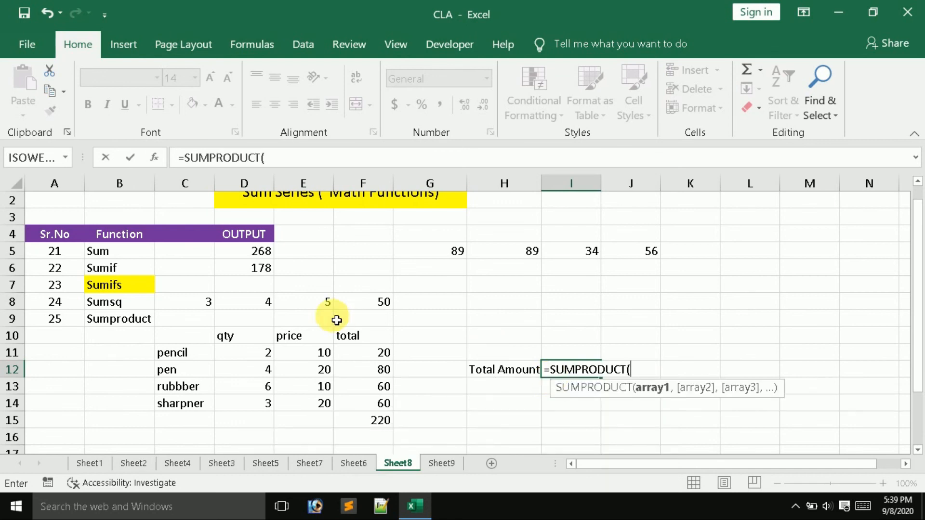
left_click_drag(249, 349, 252, 403)
type(",")
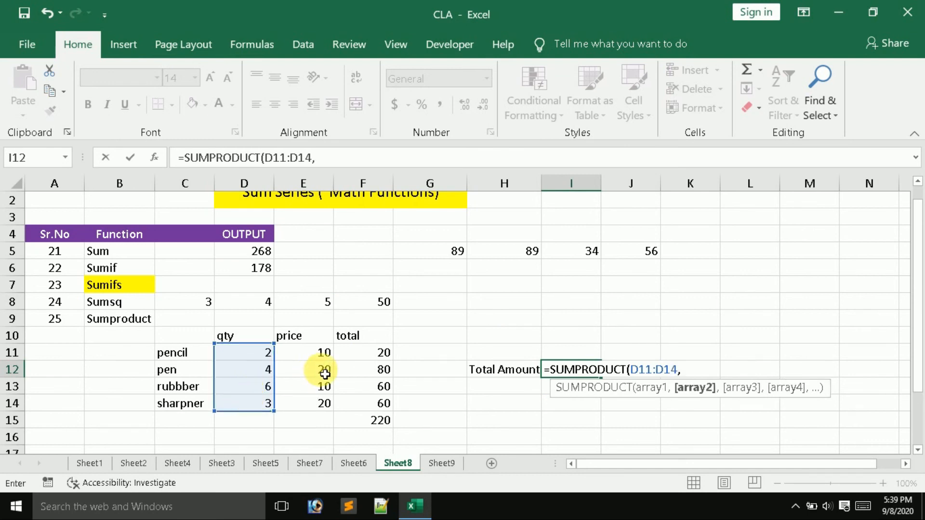
left_click_drag(306, 350, 316, 410)
type(")")
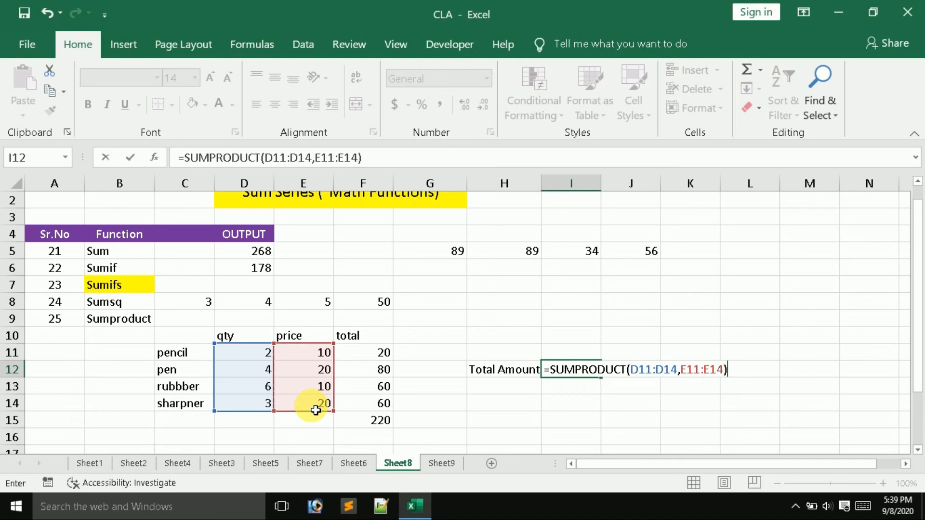
key("Return")
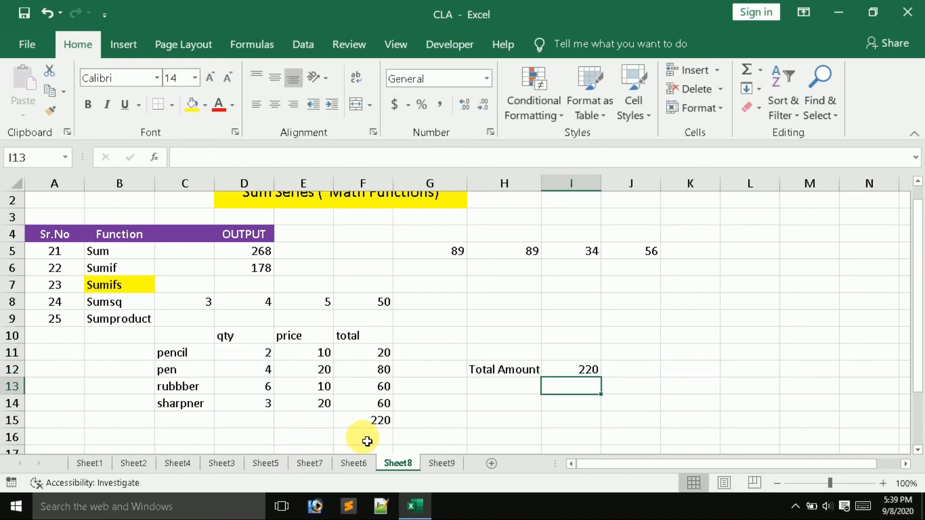
- Compare the sum in F15 with the total amount in I12 and inspect the SUMPRODUCT formula's two ranges
left_click(364, 426)
double_click(579, 363)
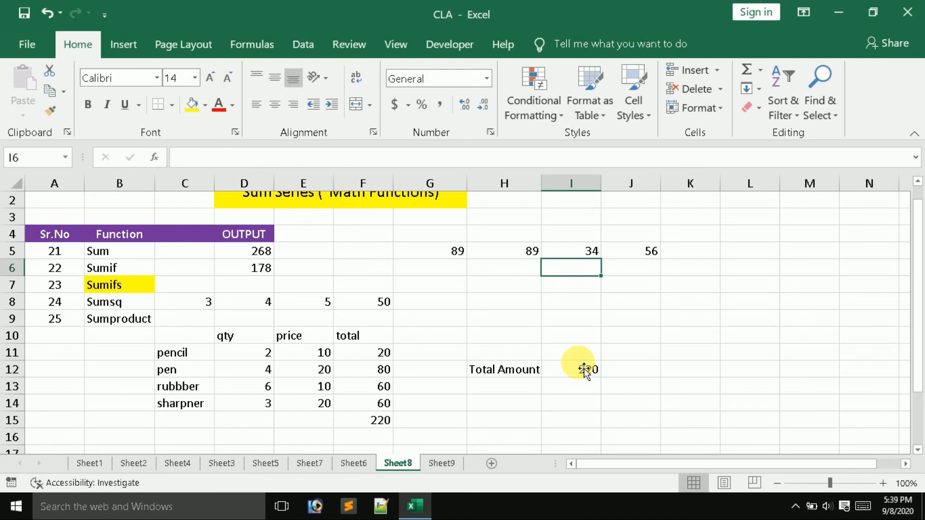
double_click(584, 370)
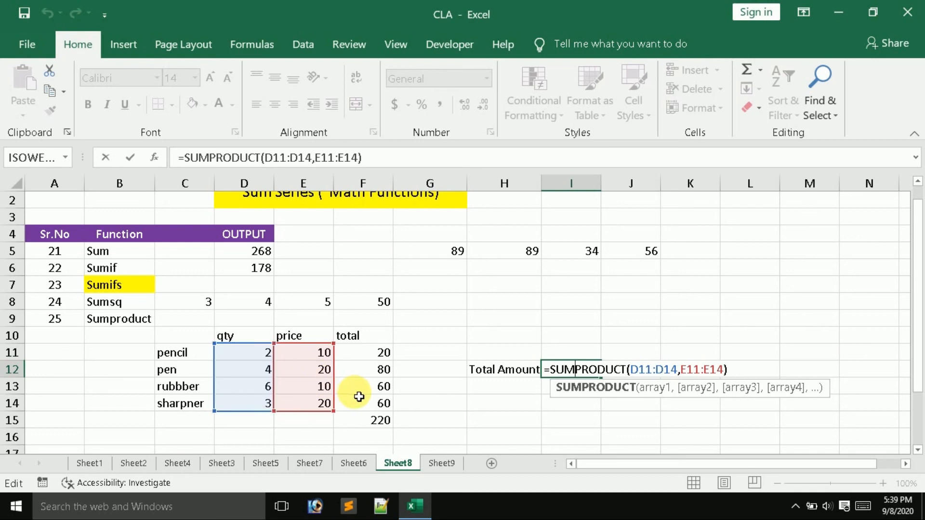
key("Return")
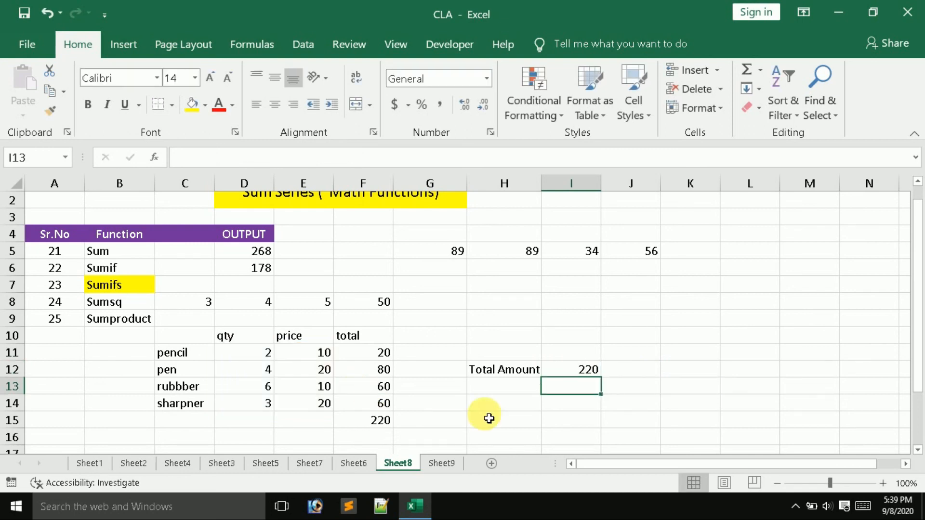
left_click(595, 373)
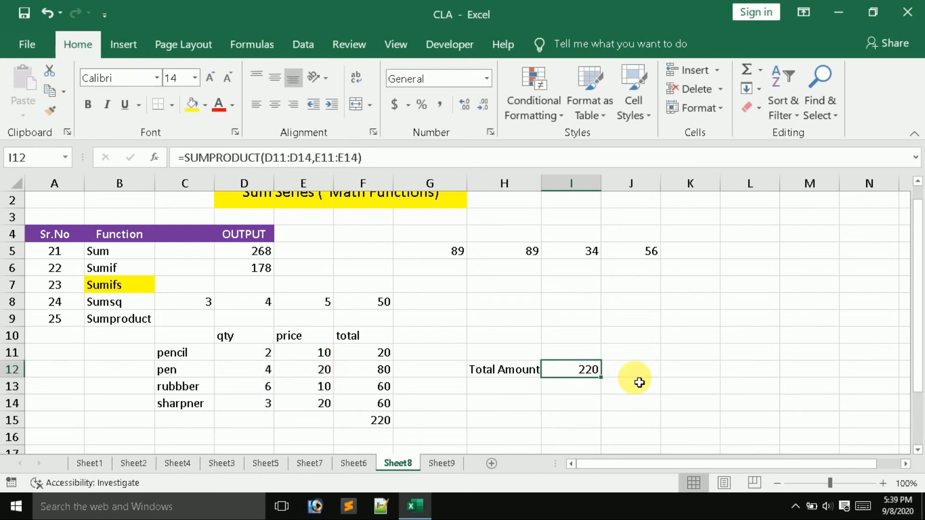
double_click(586, 375)
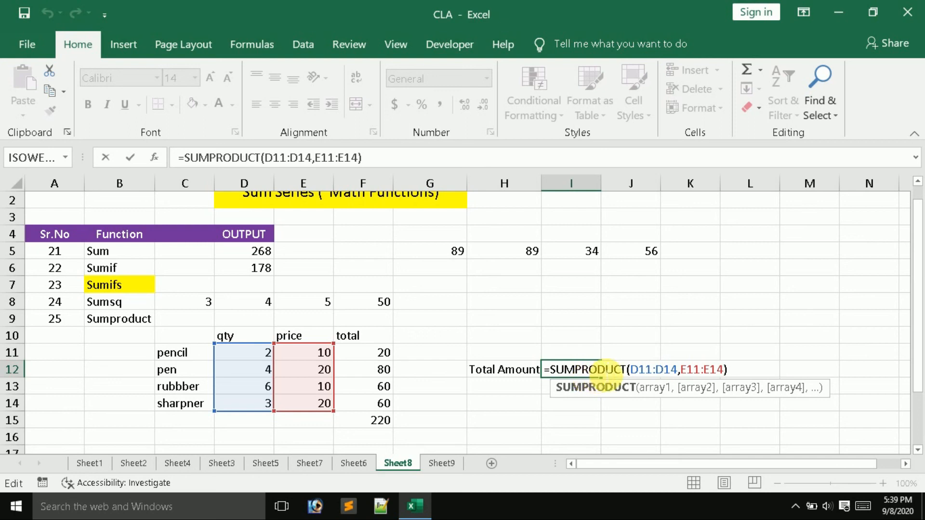
key("Return")
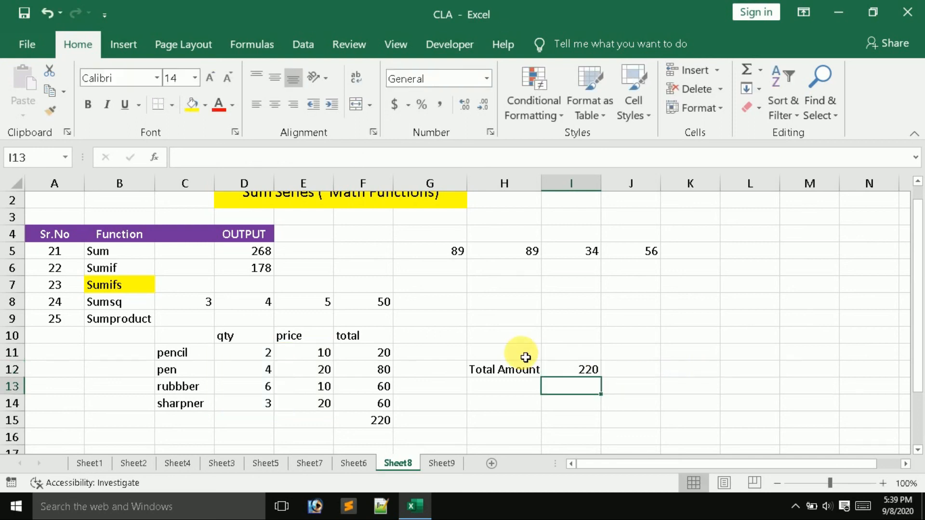
- Start a formula in cell I5 of Sheet9
left_click(438, 460)
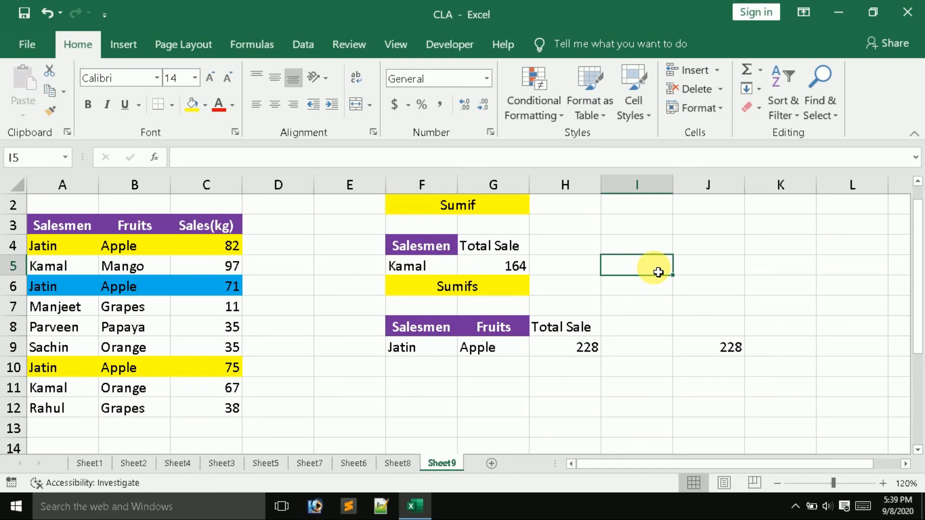
type("=s")
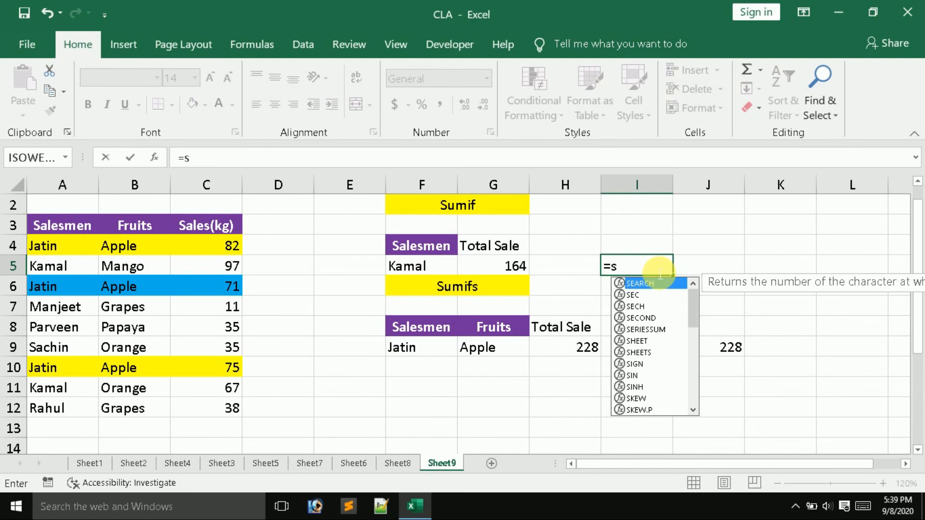
key("BackSpace")
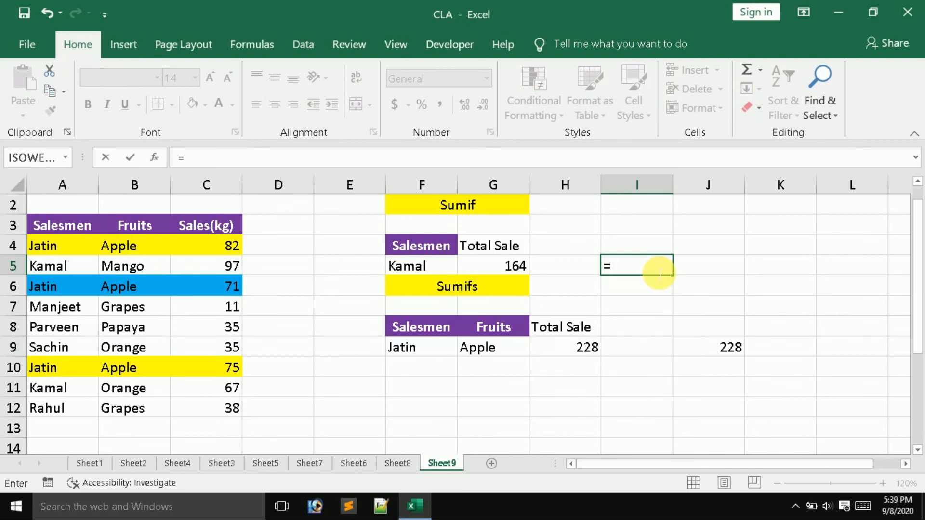